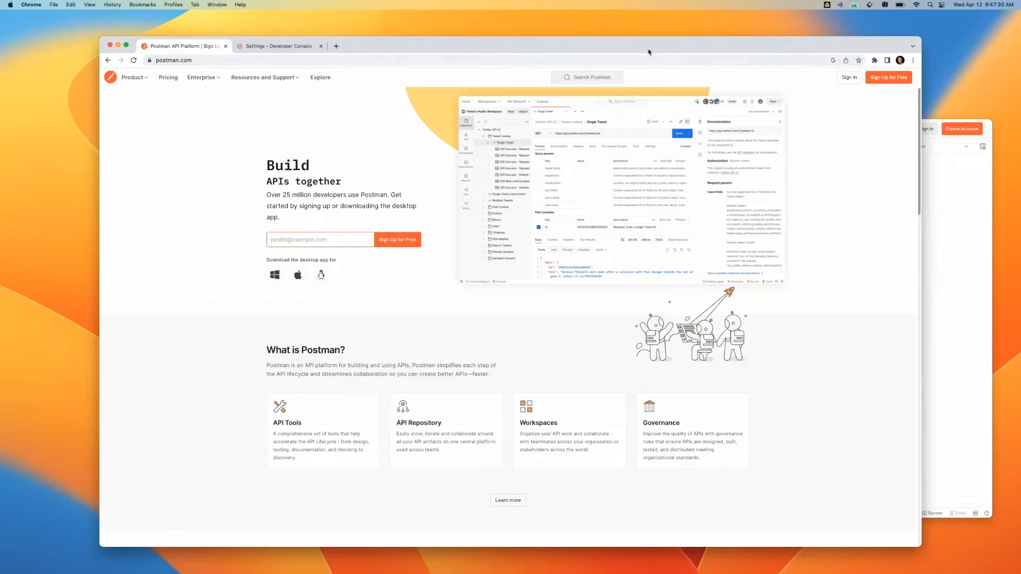
- Download the Postman desktop app for Macs with an Apple chip from the Postman website
drag(650, 50, 657, 44)
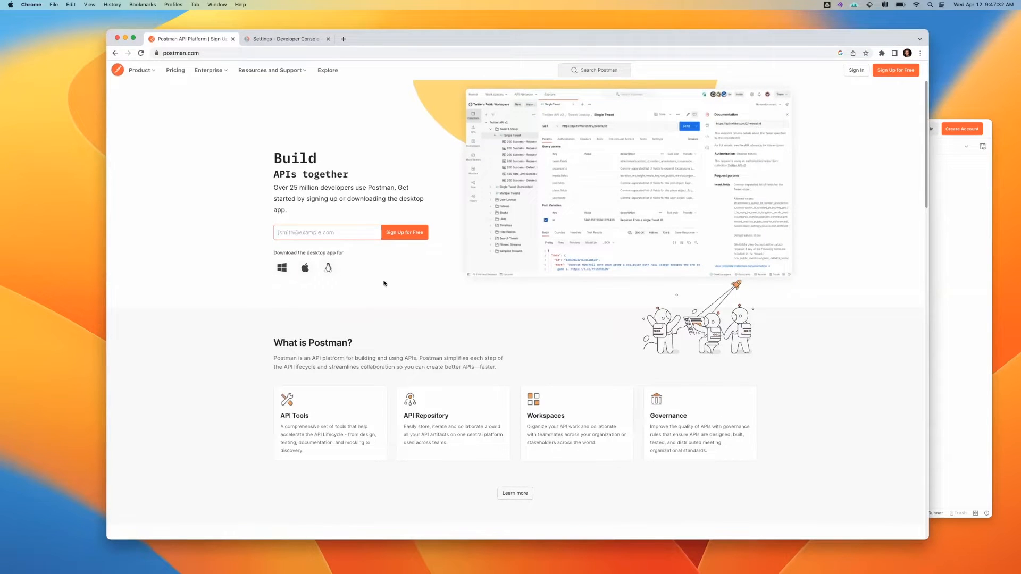
click(304, 270)
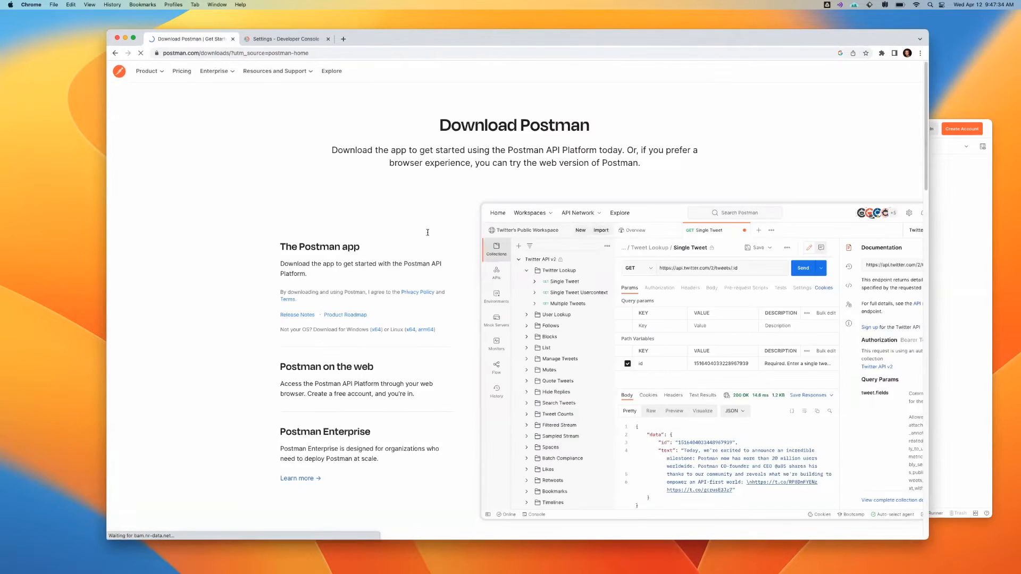
click(411, 267)
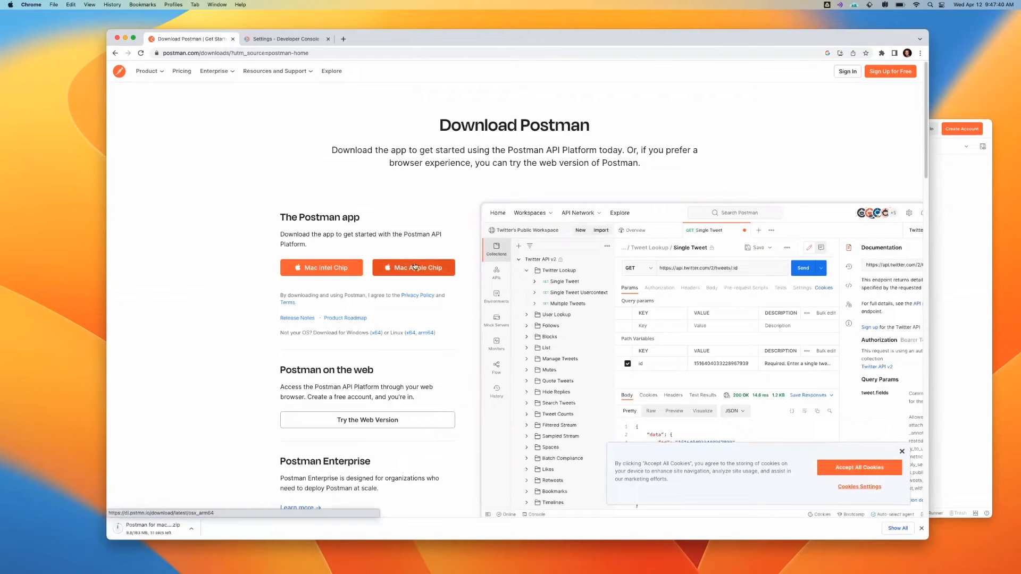
click(921, 529)
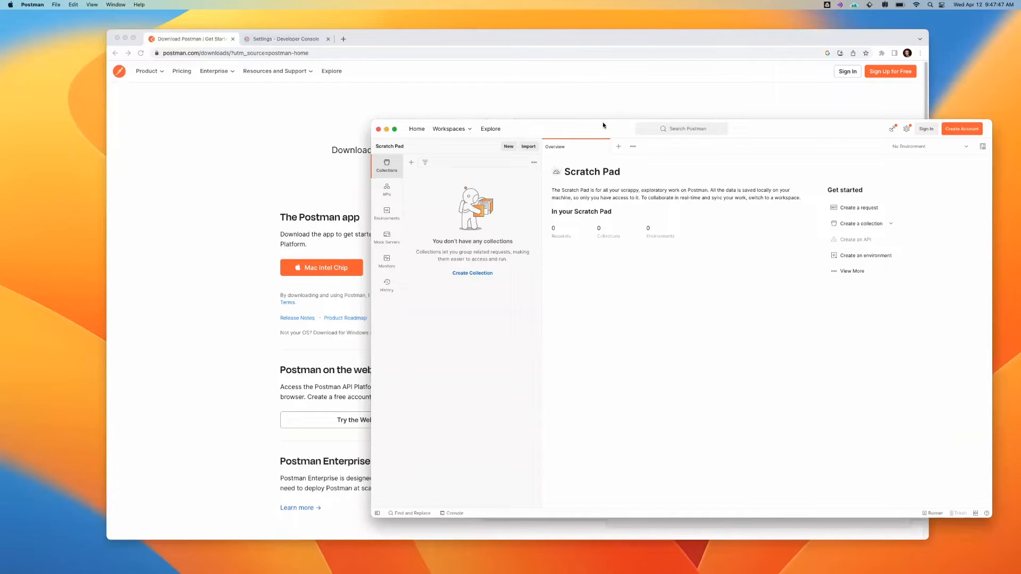
- Switch to the Postman desktop app and reposition its window nearer the centre of the screen
drag(603, 125, 471, 98)
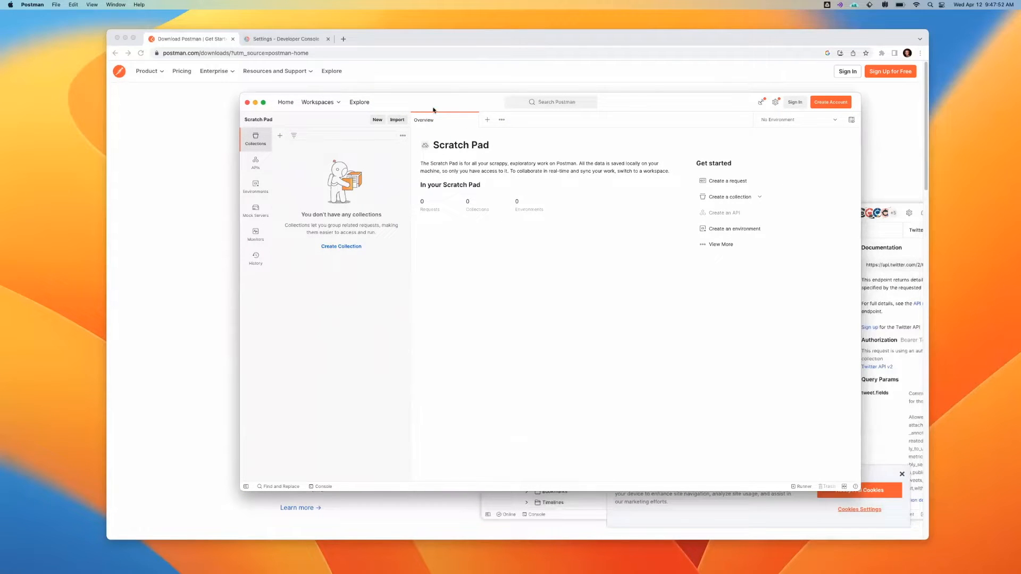
drag(433, 109, 421, 96)
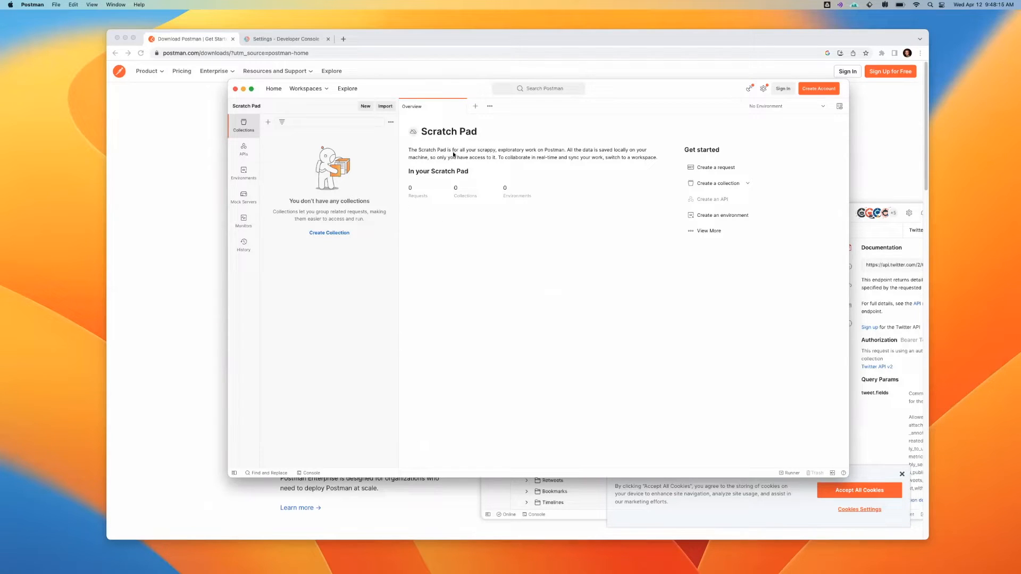
- Search the Braze documentation at braze.com/docs in a new browser tab for "postman" and open the "Postman and Sample Requests" article
click(196, 155)
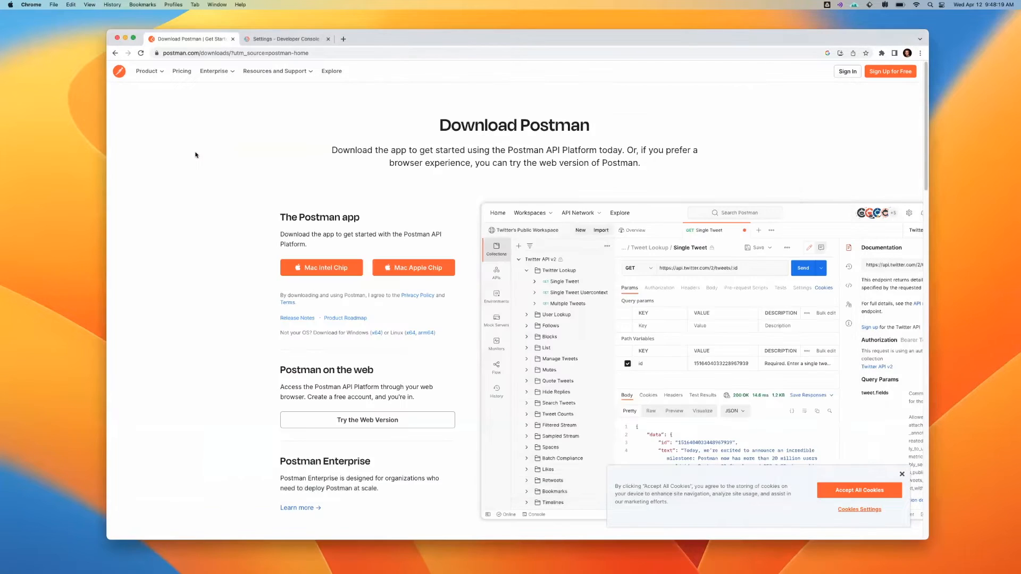
key(super+t)
text(braze.com/docs)
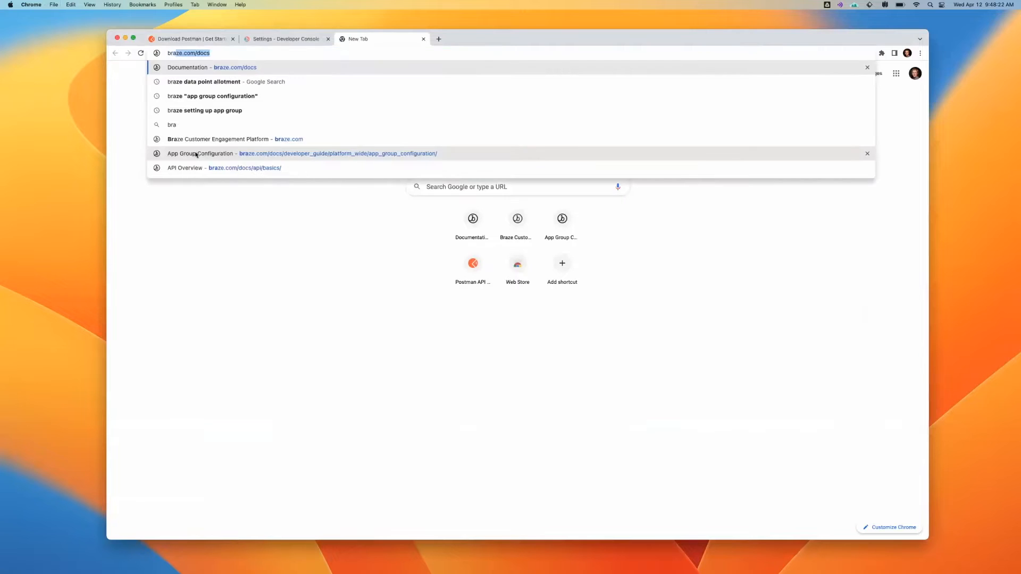
key(Return)
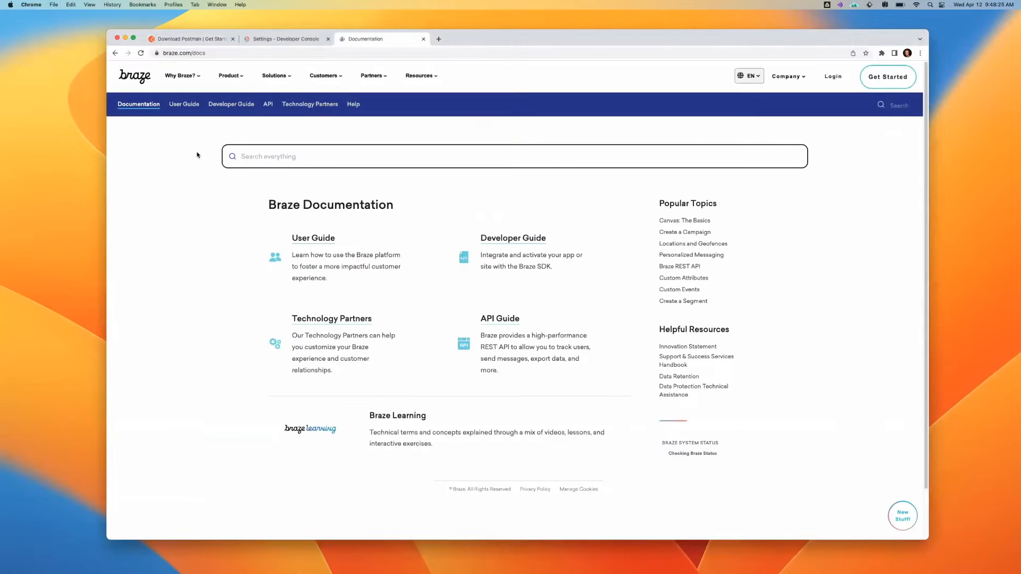
text(postman)
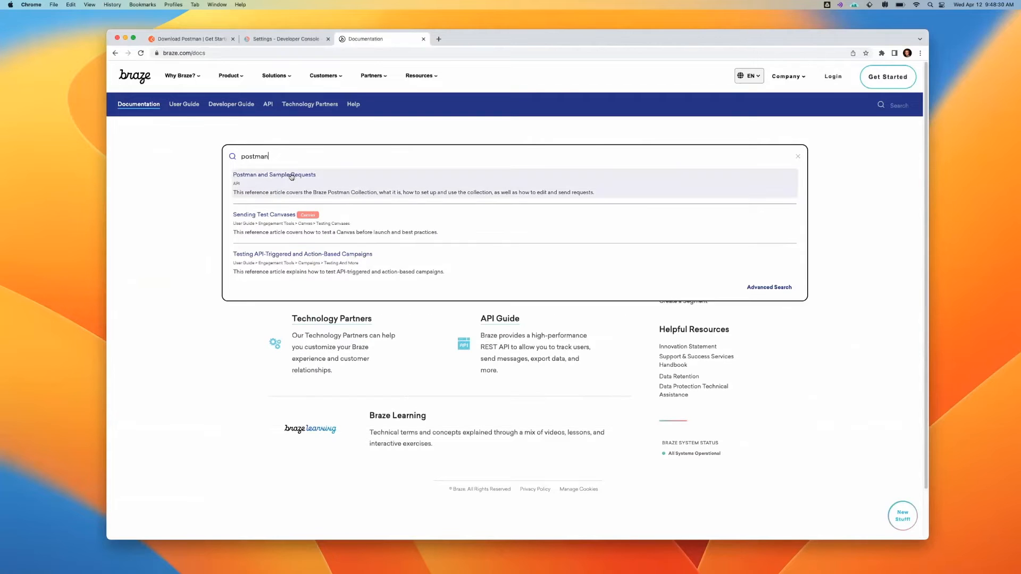
click(292, 176)
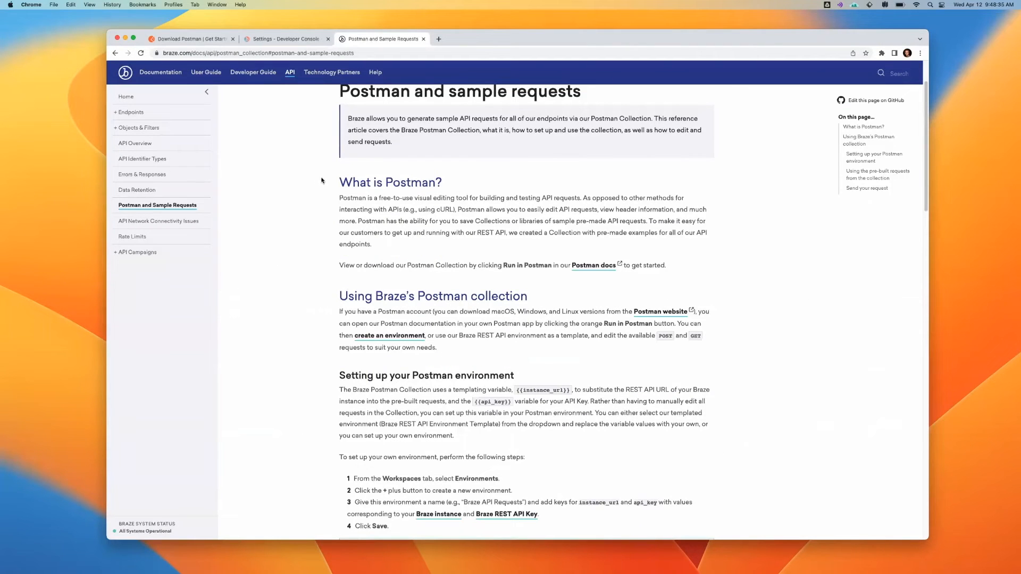
- From the article's linked Postman docs, run the Braze Endpoints collection in Postman for Mac, allowing the browser to open the app
click(595, 269)
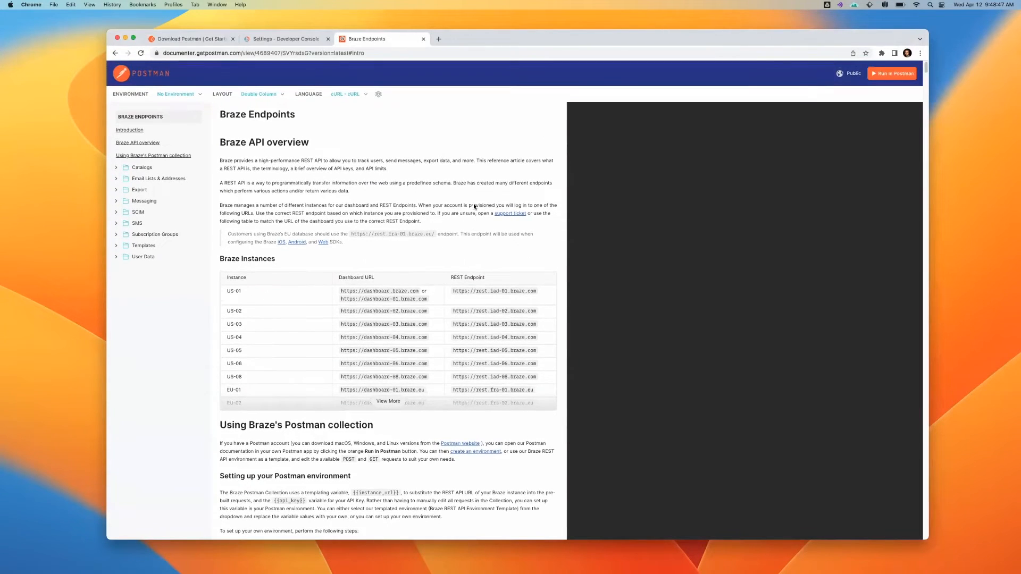
click(889, 74)
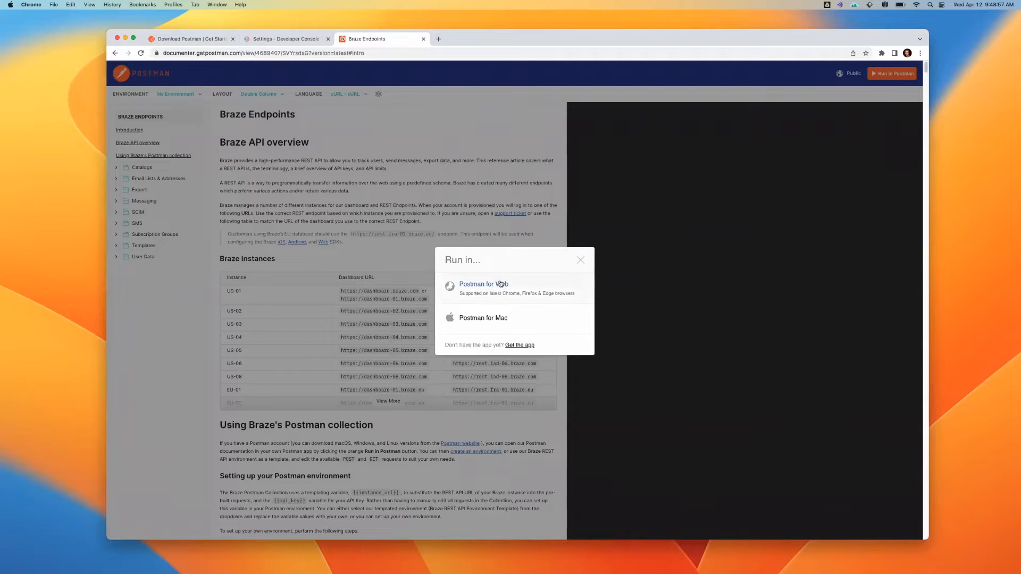
click(513, 318)
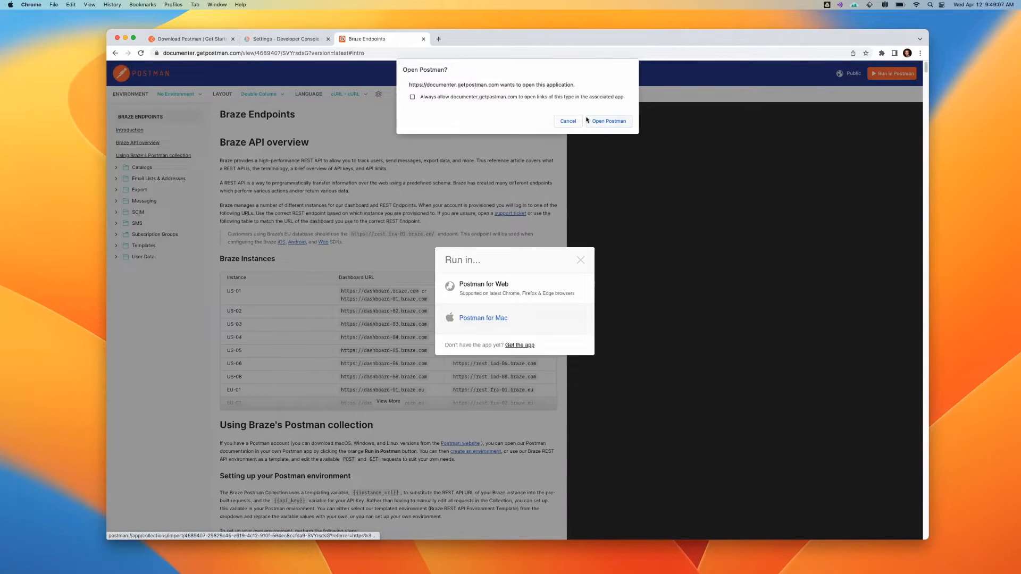
click(607, 120)
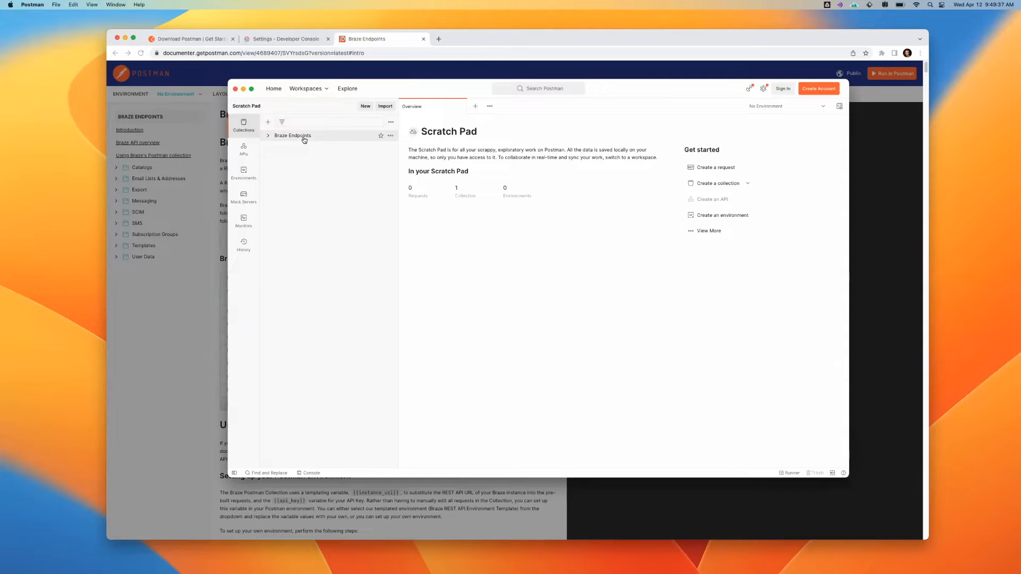
- Expand the Braze Endpoints collection with its Catalogs, Messaging and User Data folders, and open the Track Users request
click(269, 137)
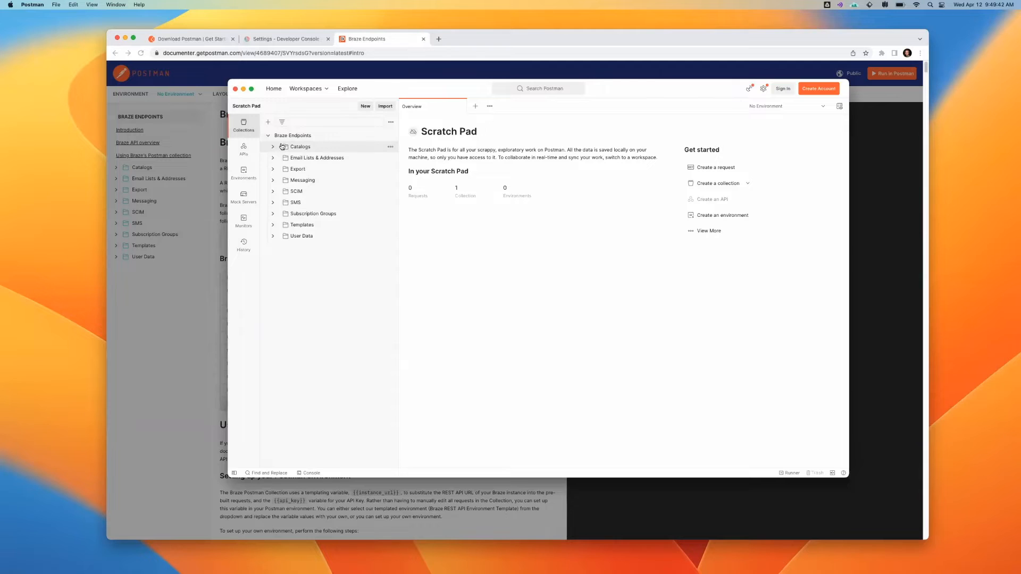
click(281, 146)
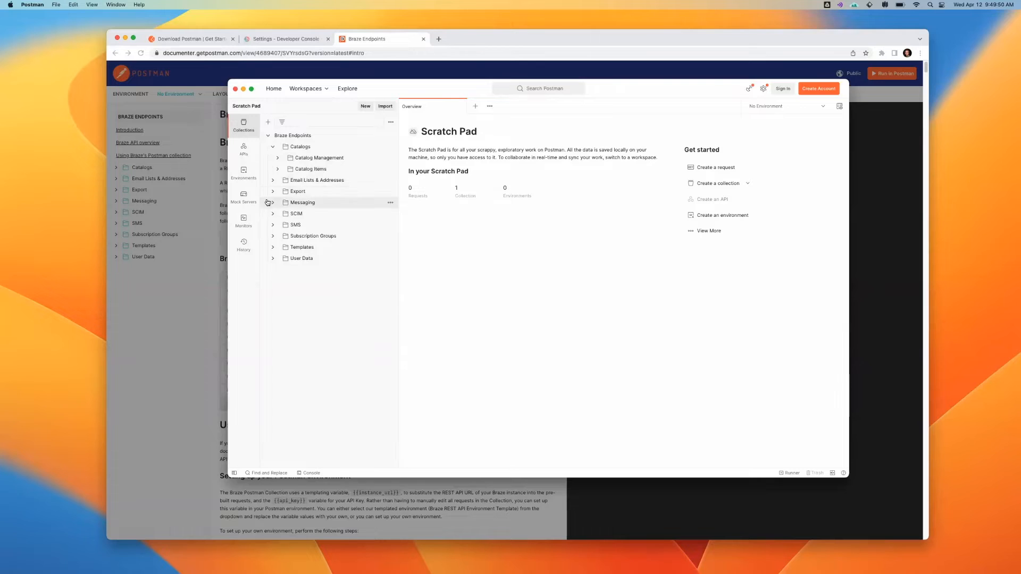
click(272, 203)
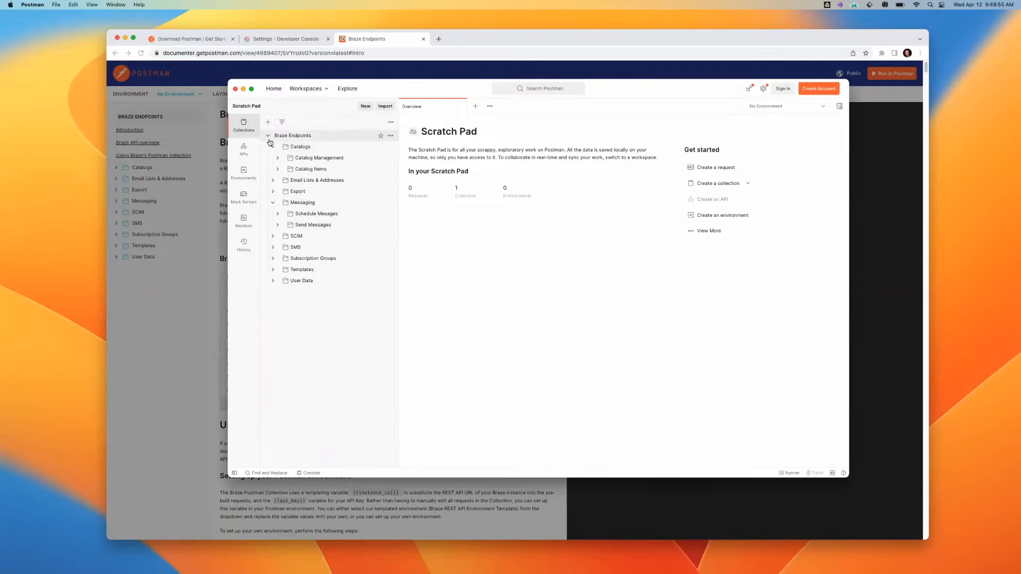
click(273, 282)
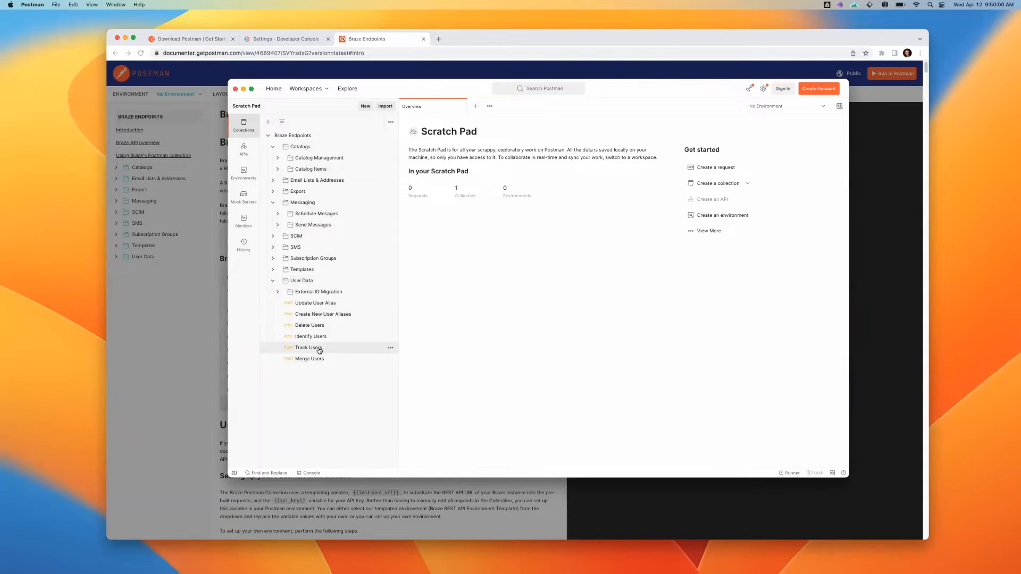
click(313, 349)
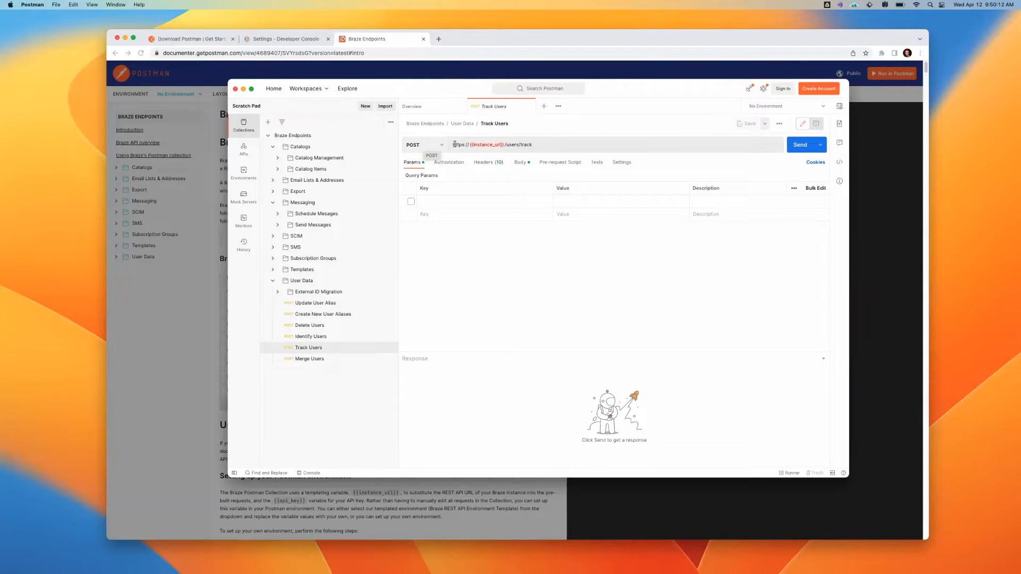
- Examine the Track Users request's URL and JSON body, including the sample user attributes, events and purchases
drag(453, 144, 549, 145)
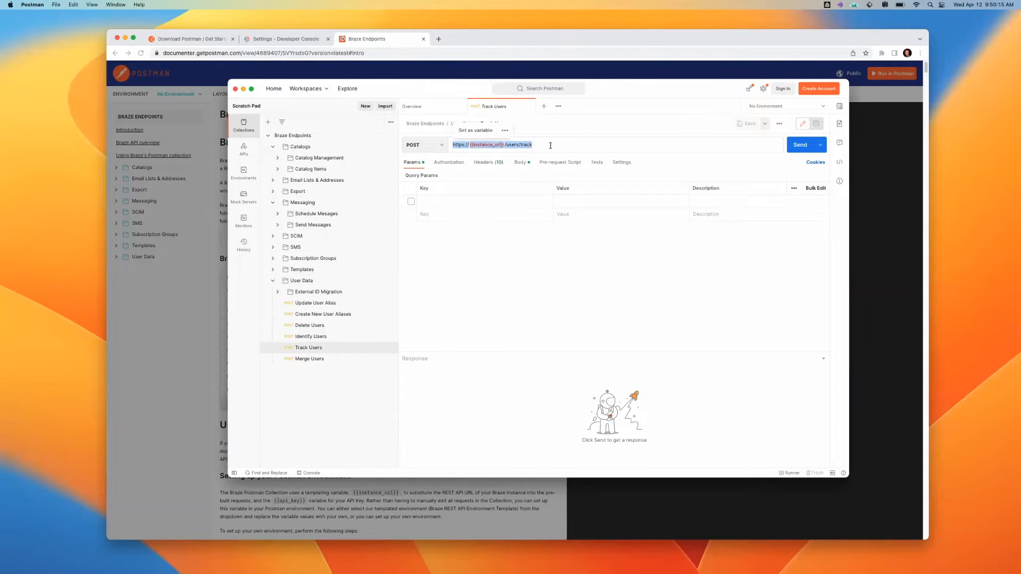
click(550, 145)
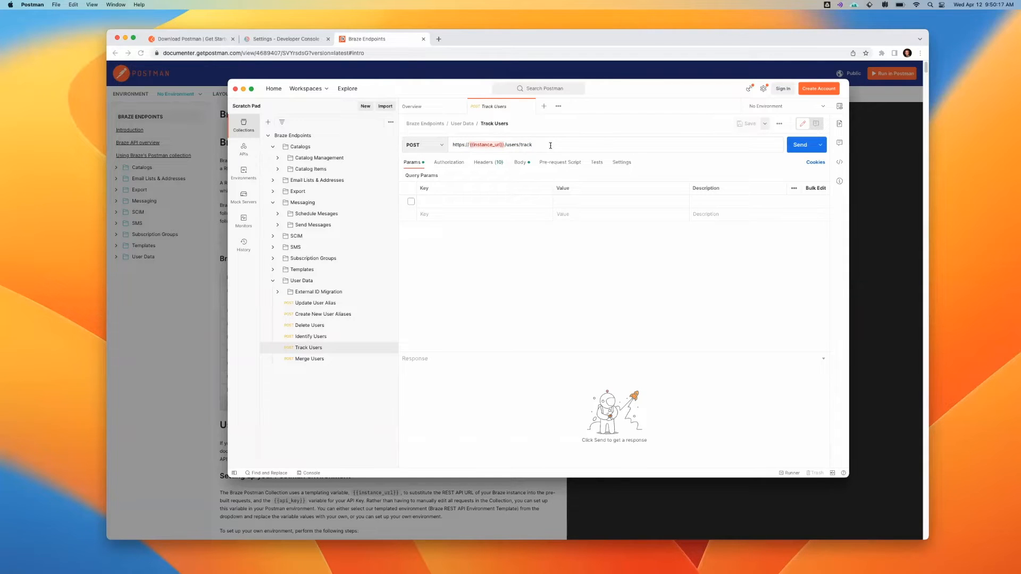
click(518, 164)
click(499, 228)
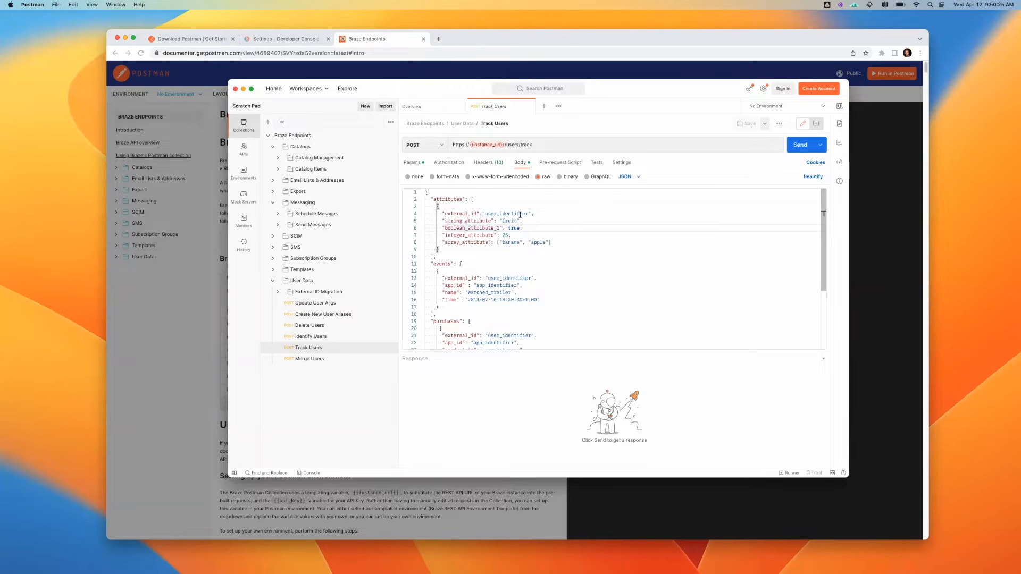
scroll(518, 213, down, 5)
scroll(515, 213, up, 5)
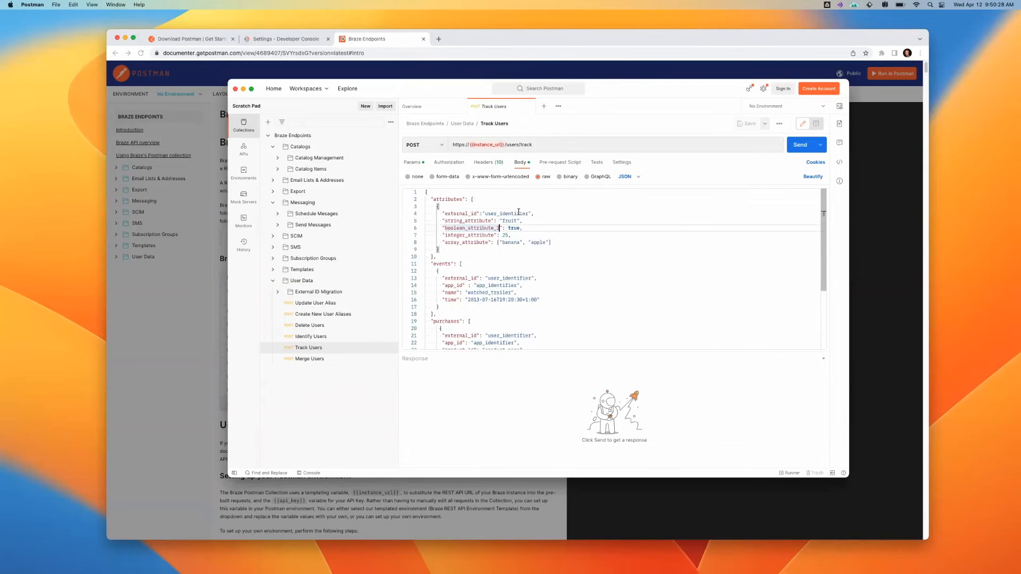
double_click(484, 227)
drag(523, 227, 498, 228)
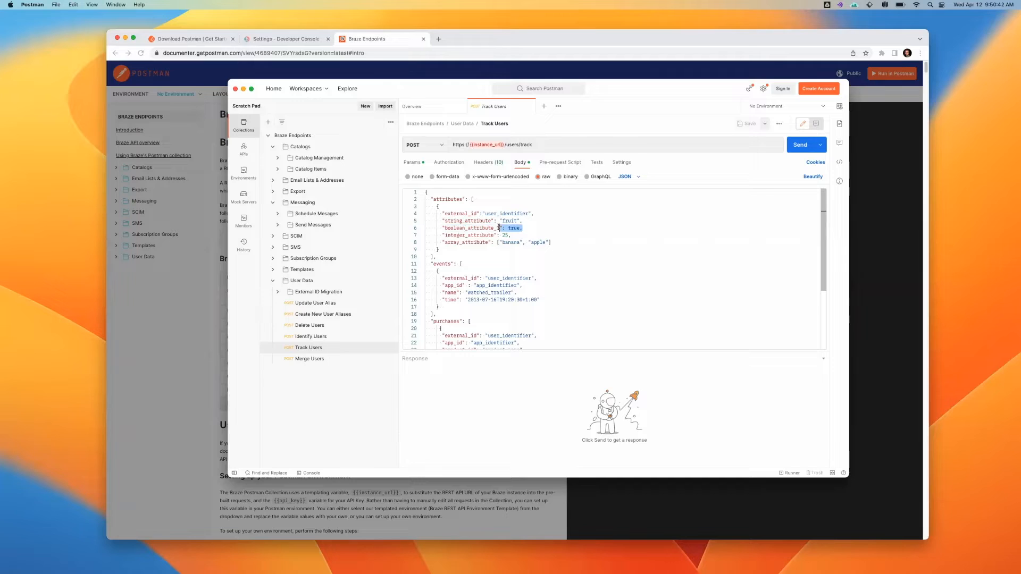
click(541, 214)
- Inspect the instance_url variable in the request URL and the api_key variable in the Authorization header
mouse_move(483, 143)
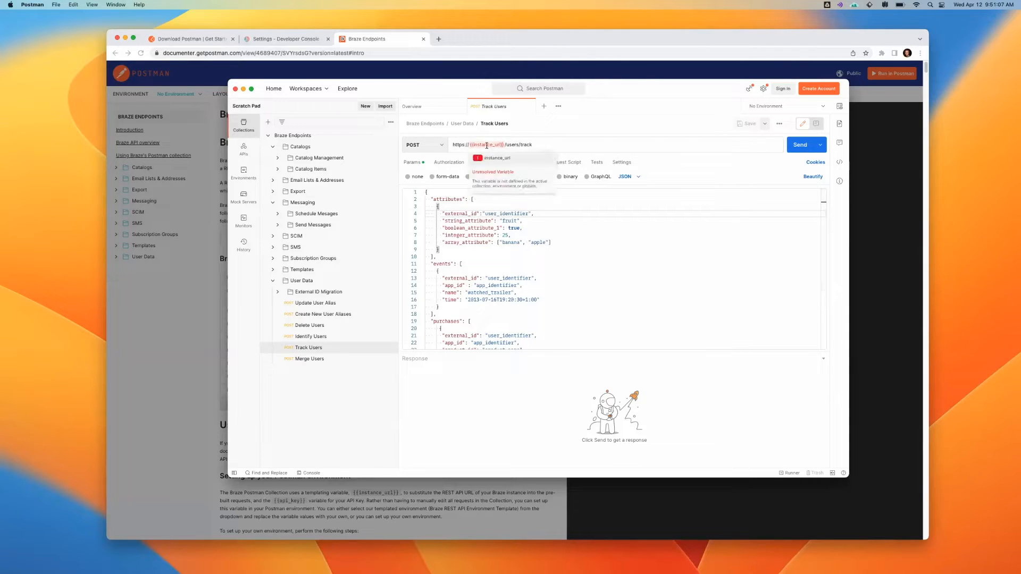
click(488, 162)
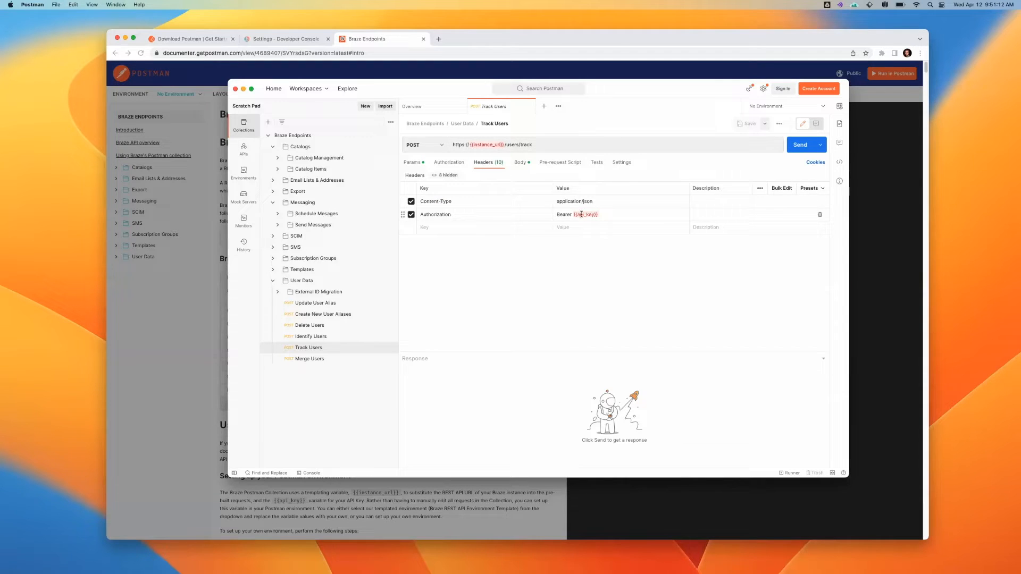
mouse_move(585, 214)
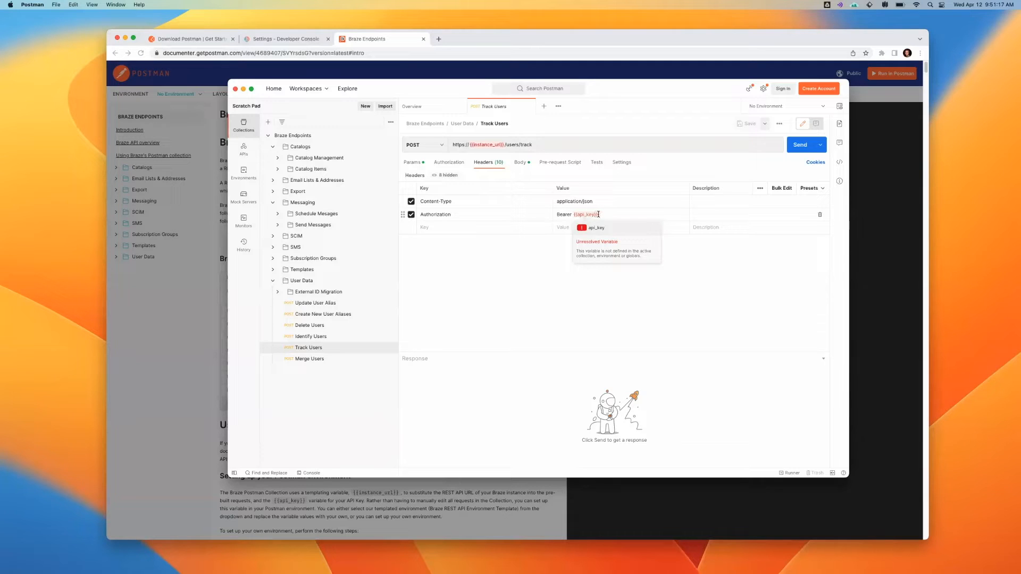
click(597, 214)
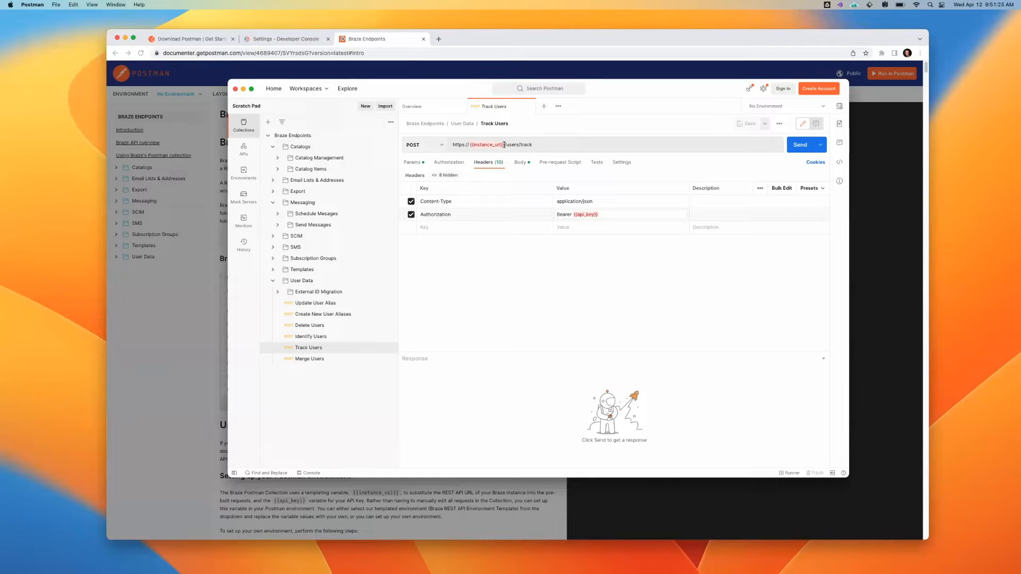
drag(574, 214, 632, 213)
text(fsd)
key(super+z)
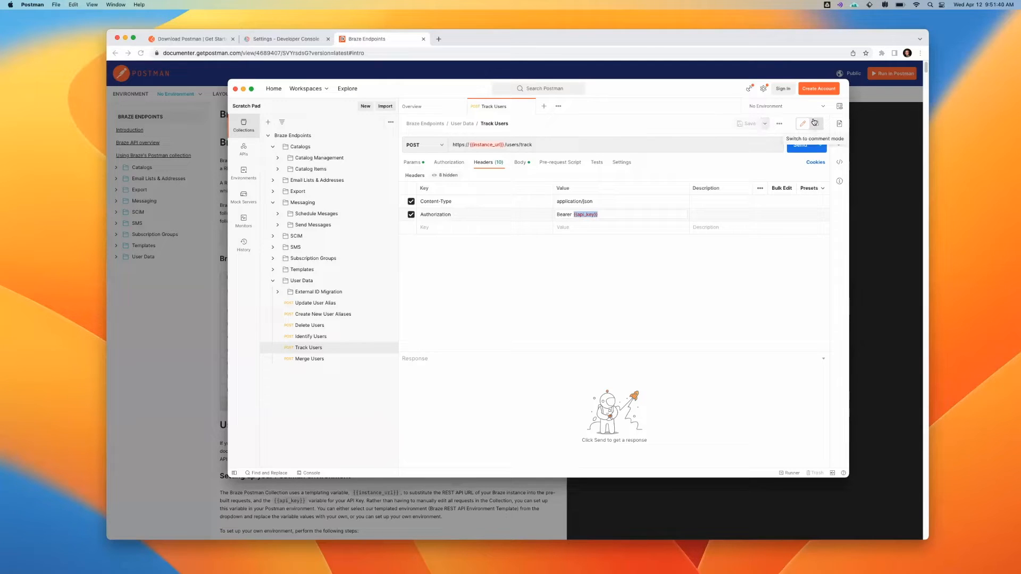
click(632, 239)
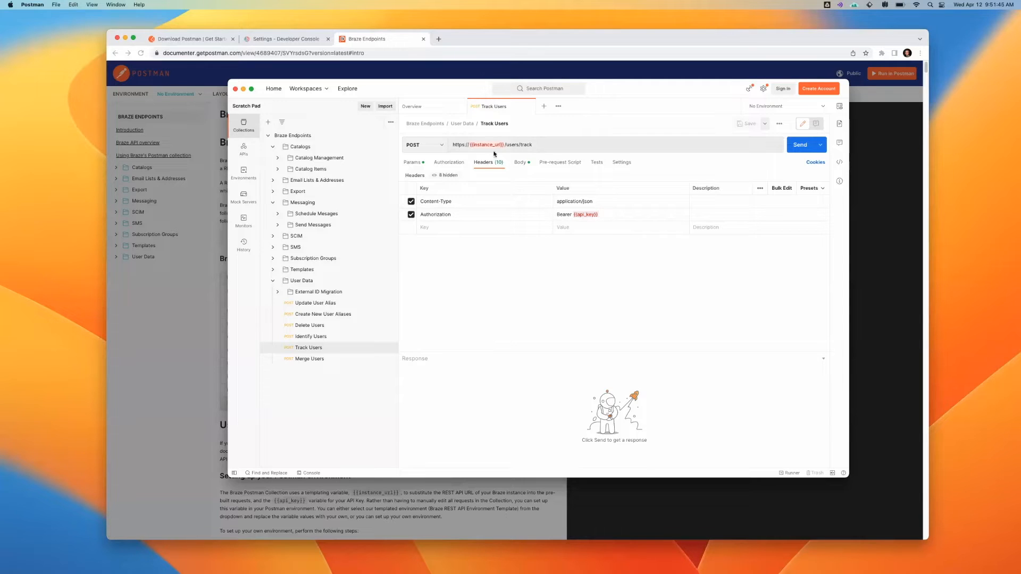
- Check the instance_url variable in the request URL and view the environments available for the request
drag(502, 145, 470, 146)
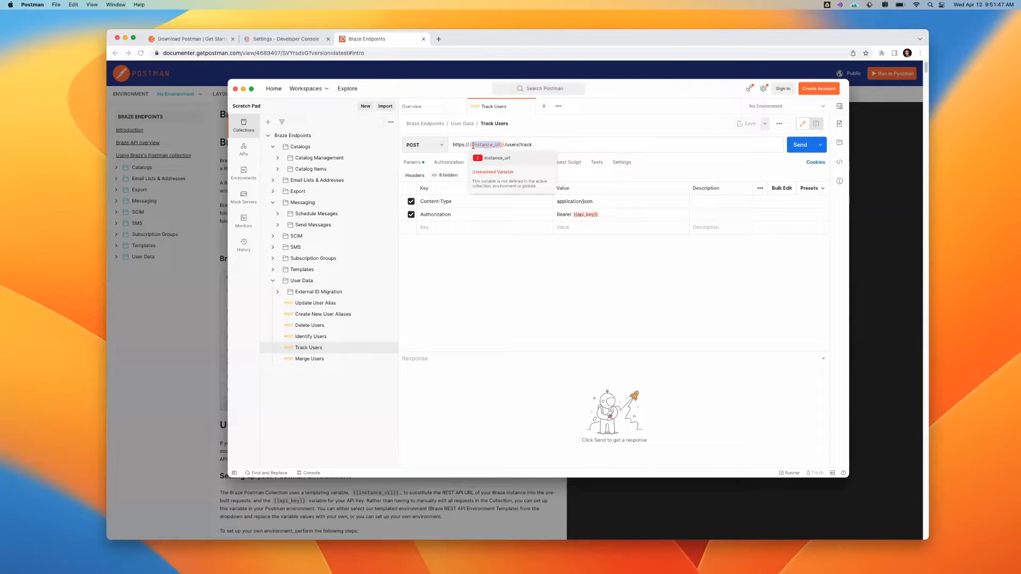
click(588, 246)
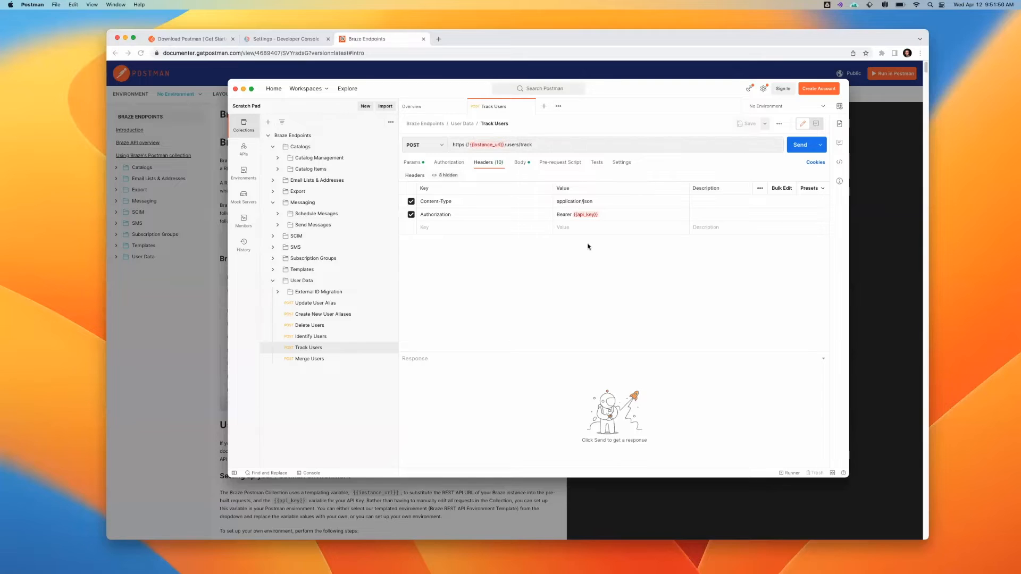
click(773, 106)
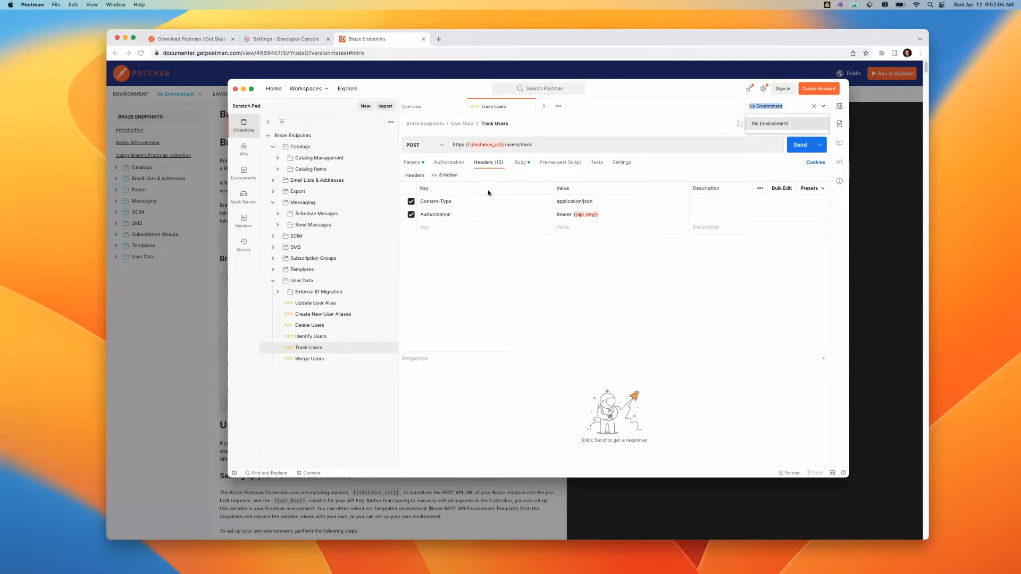
- Close the environment list and highlight the instance_url variable in the Track Users request URL to inspect it
click(505, 145)
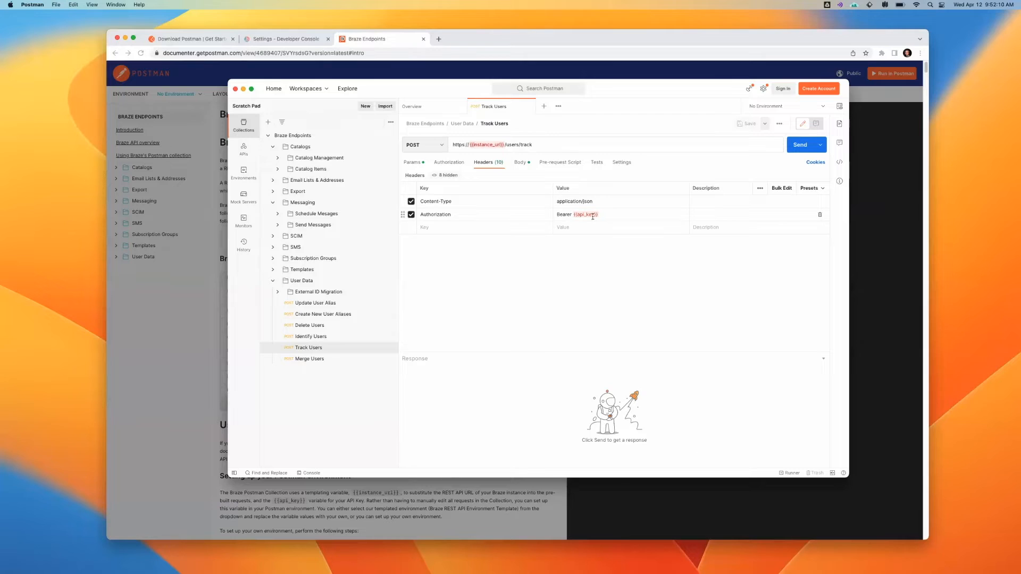
click(544, 249)
drag(504, 144, 472, 145)
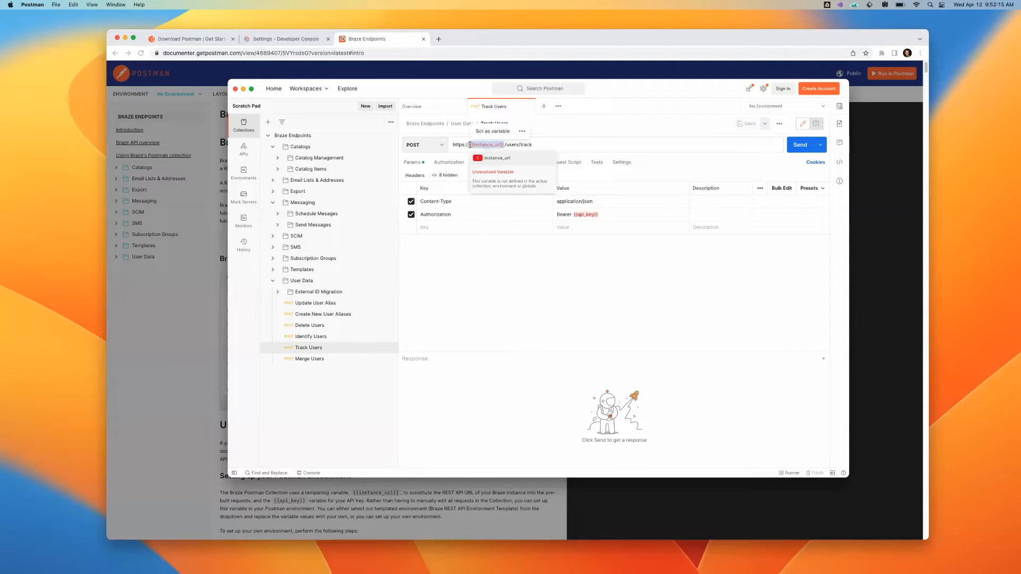
click(557, 278)
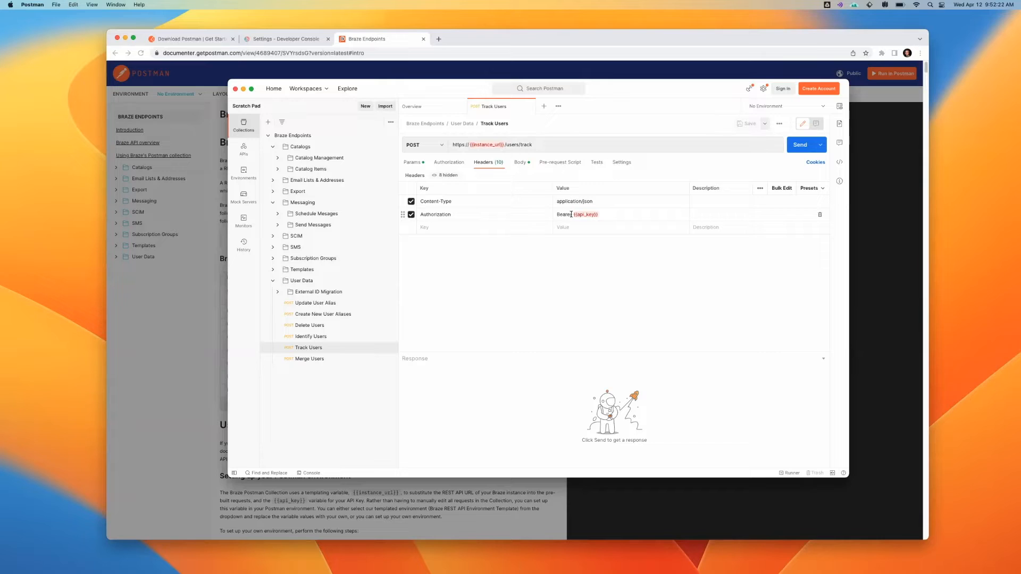
drag(503, 145, 469, 145)
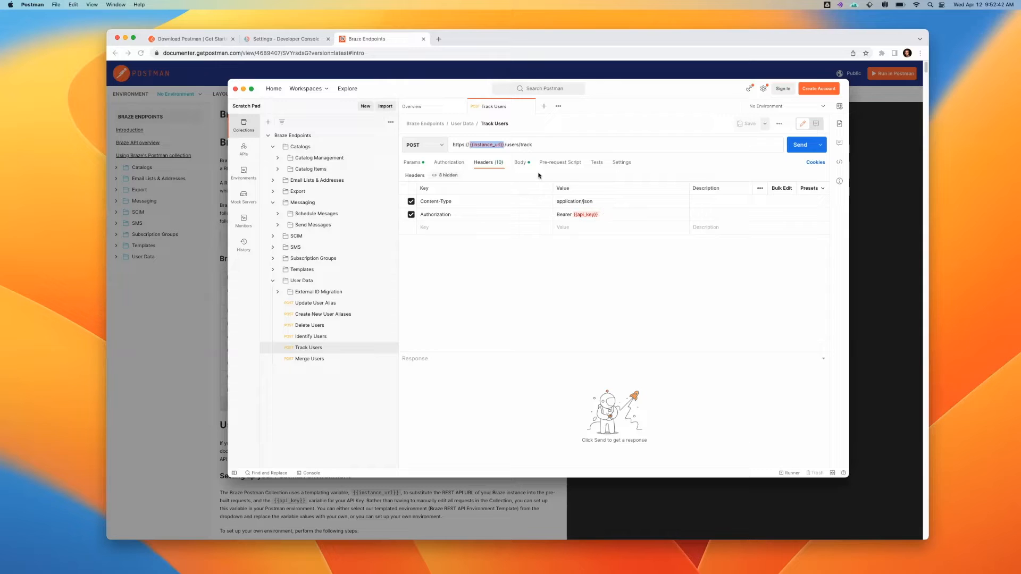
- Switch to the Braze Developer Console in Chrome and start creating a new REST API key
click(211, 260)
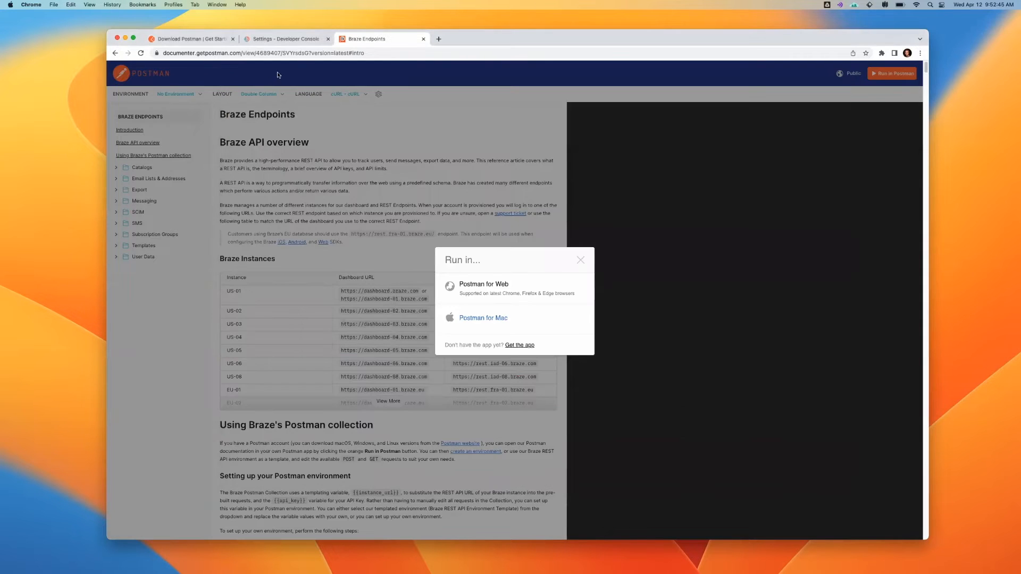
click(311, 41)
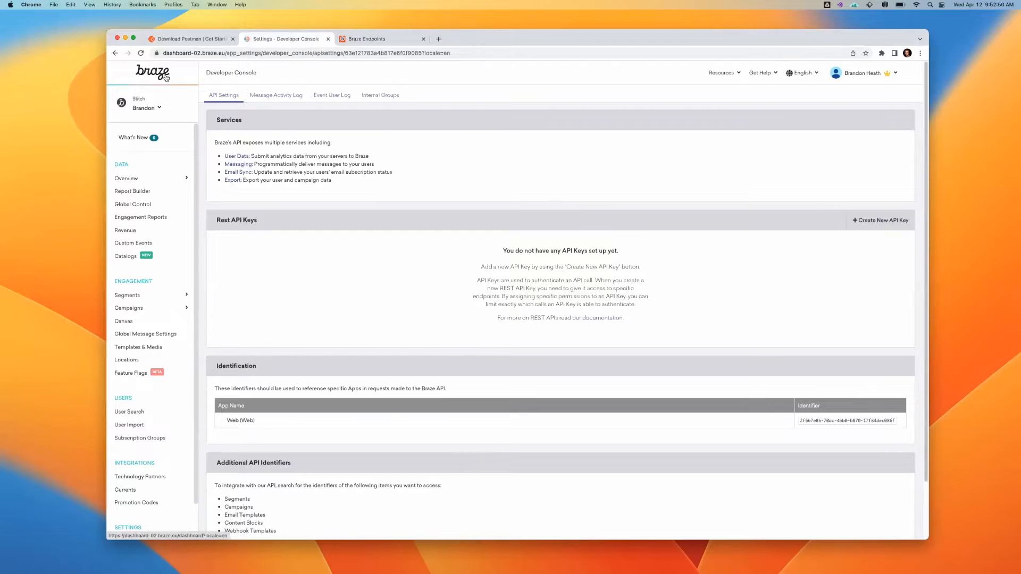
scroll(154, 96, down, 2)
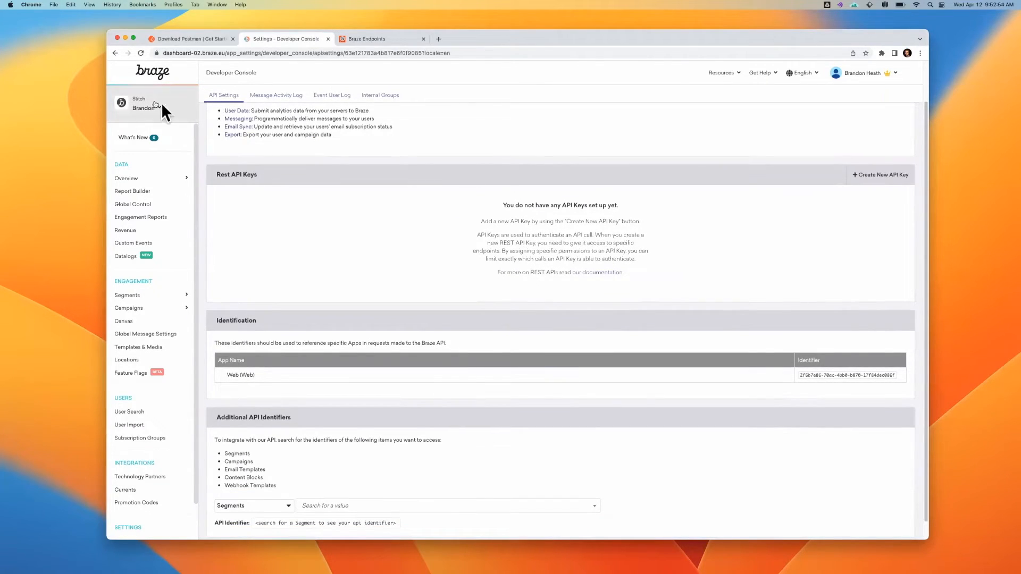
scroll(157, 138, down, 2)
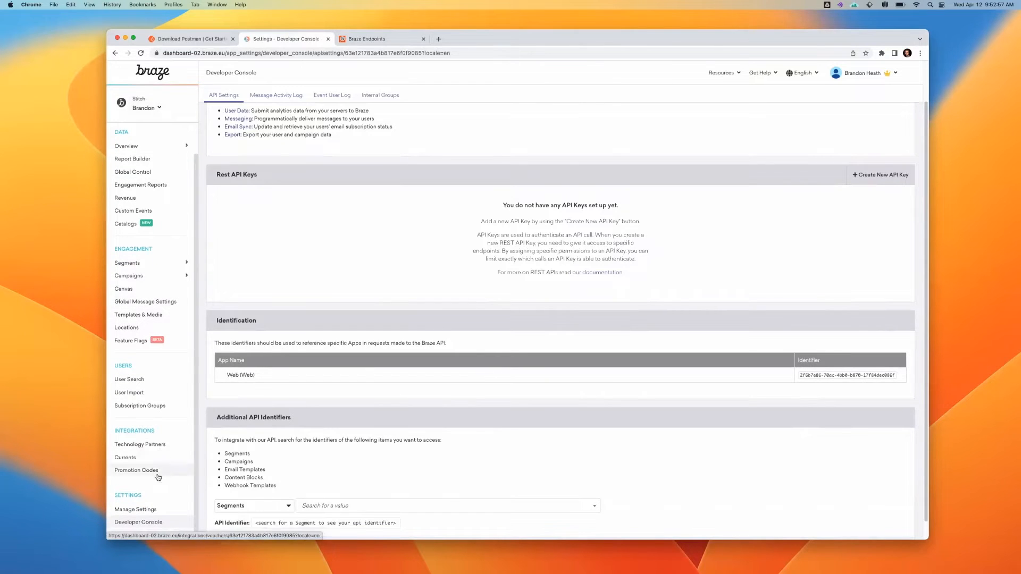
scroll(584, 361, up, 2)
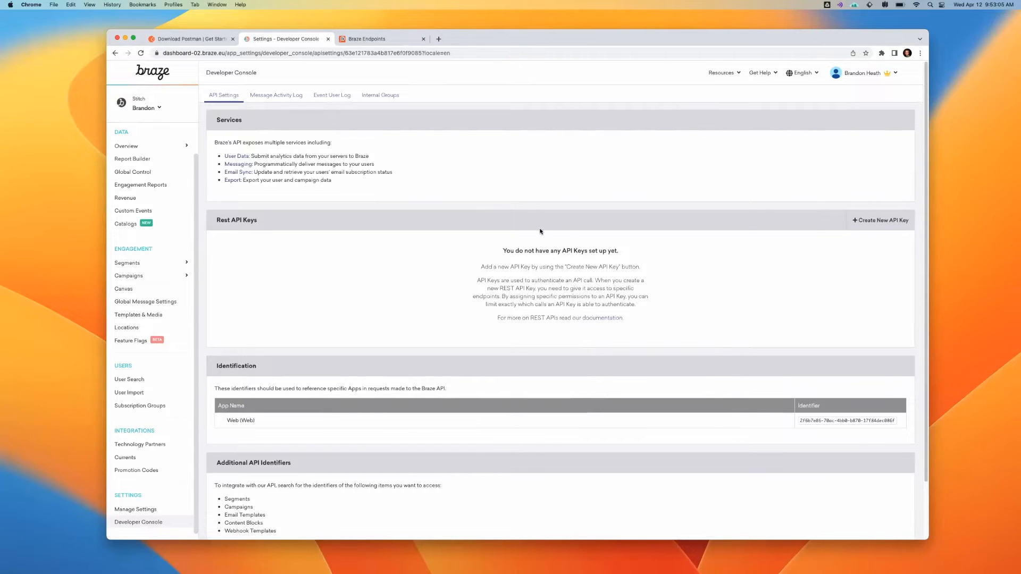
drag(474, 246, 634, 322)
click(634, 323)
click(866, 221)
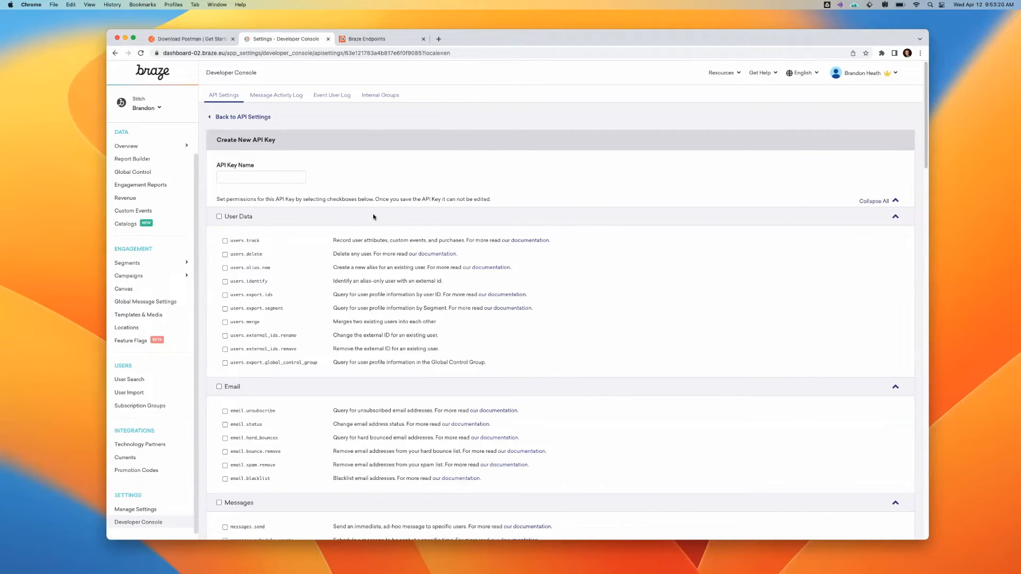
- Examine the API key permission groups, such as User Data, Email, Messages, Campaigns and Canvas, against the folders of the Postman collection
scroll(369, 212, down, 3)
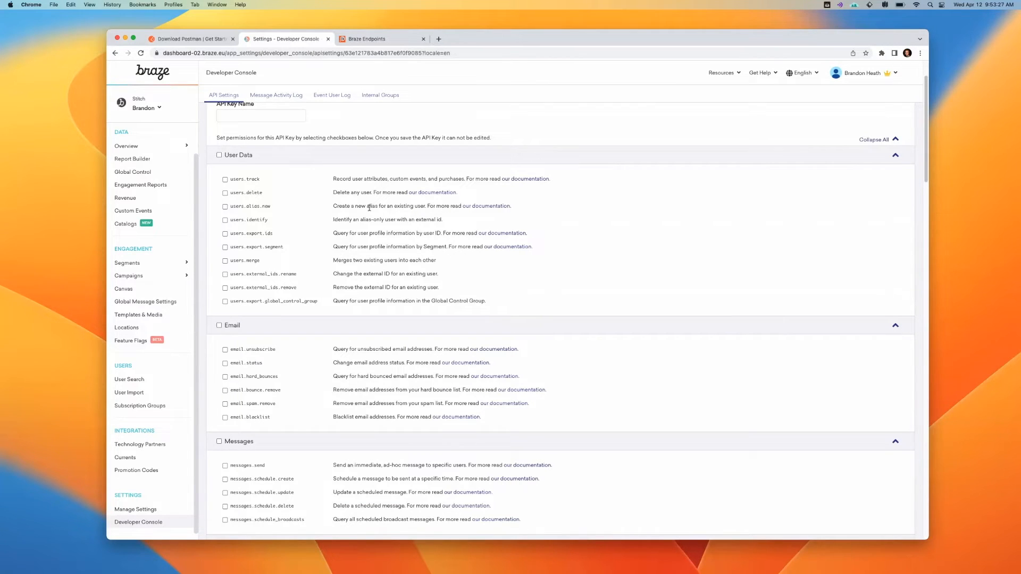
key(super+Tab)
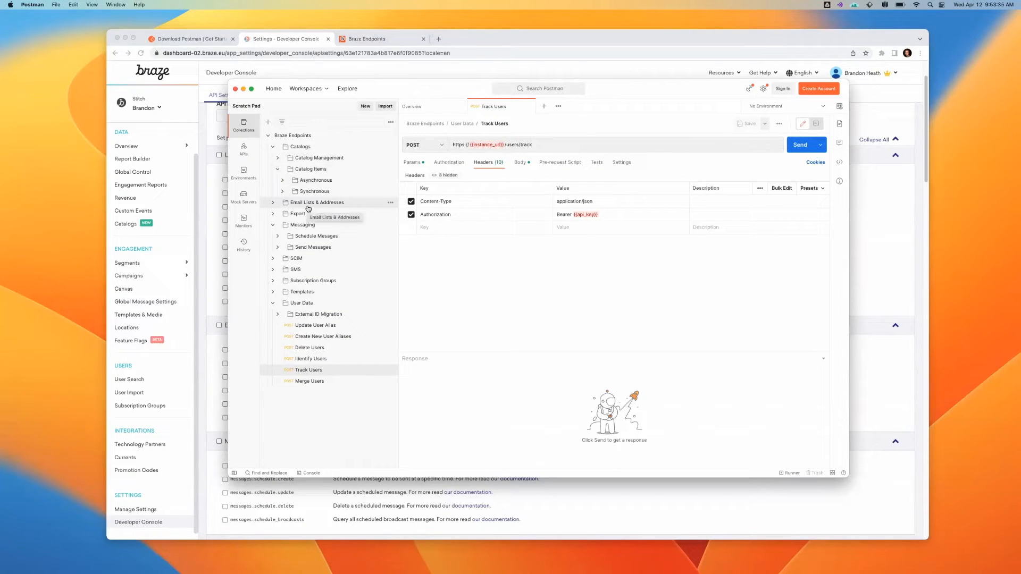
click(219, 251)
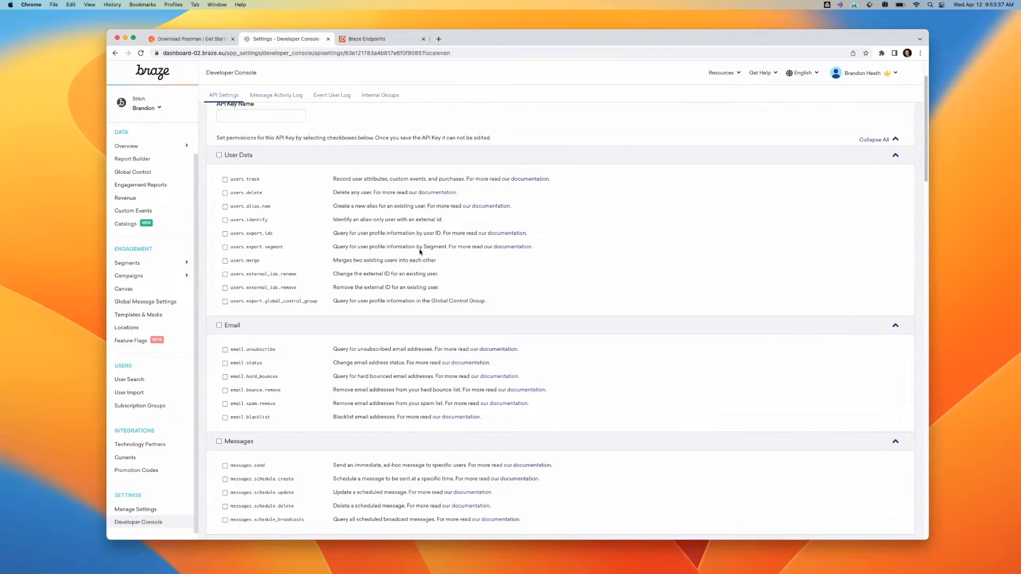
scroll(420, 252, up, 2)
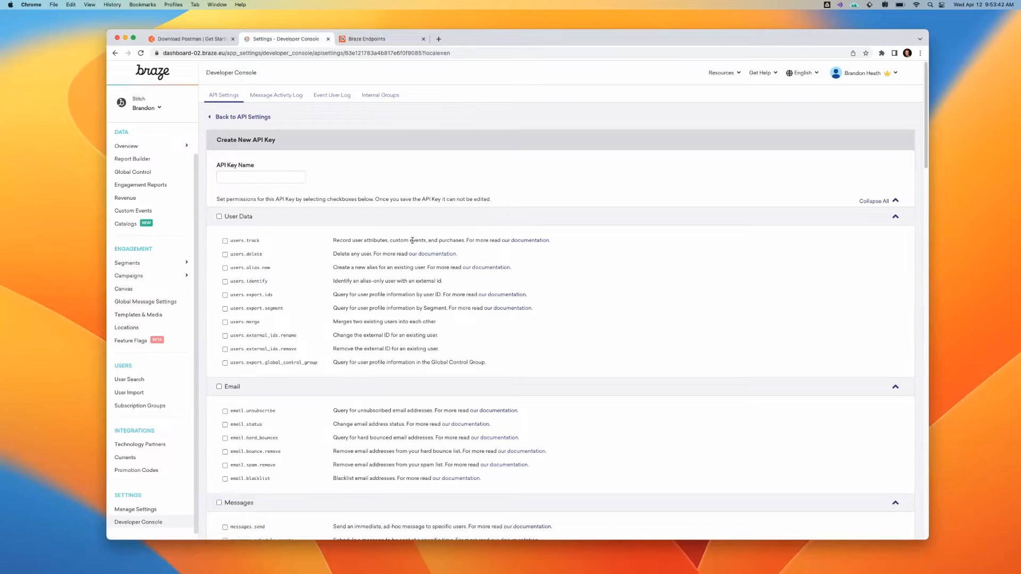
scroll(258, 198, down, 1)
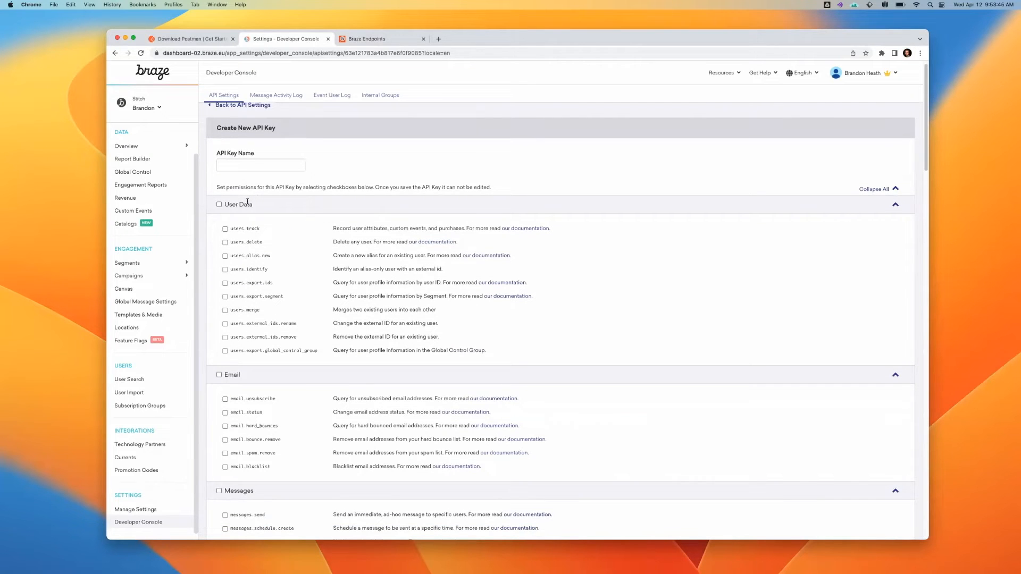
scroll(260, 208, down, 5)
scroll(279, 213, down, 4)
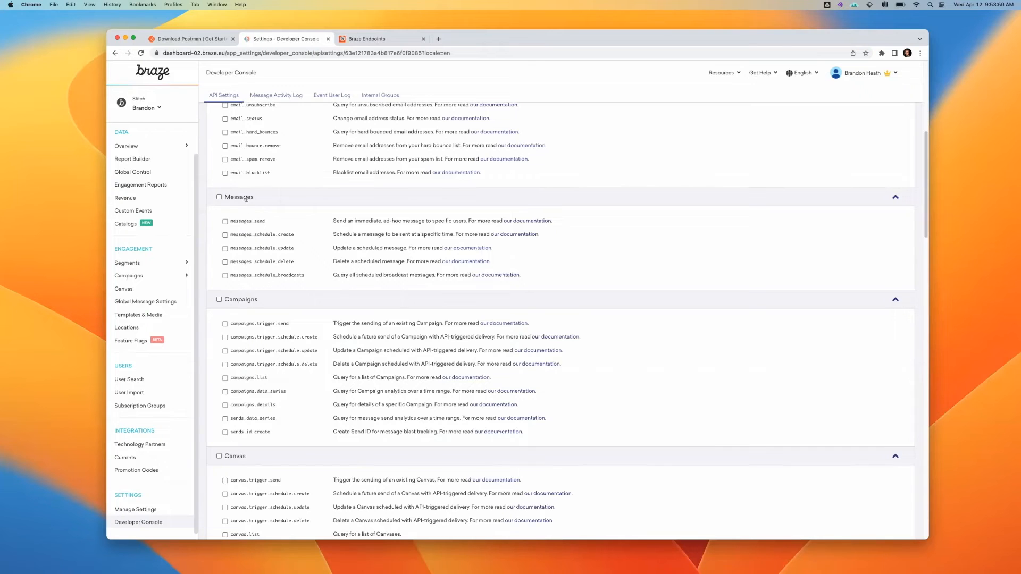
scroll(334, 212, down, 6)
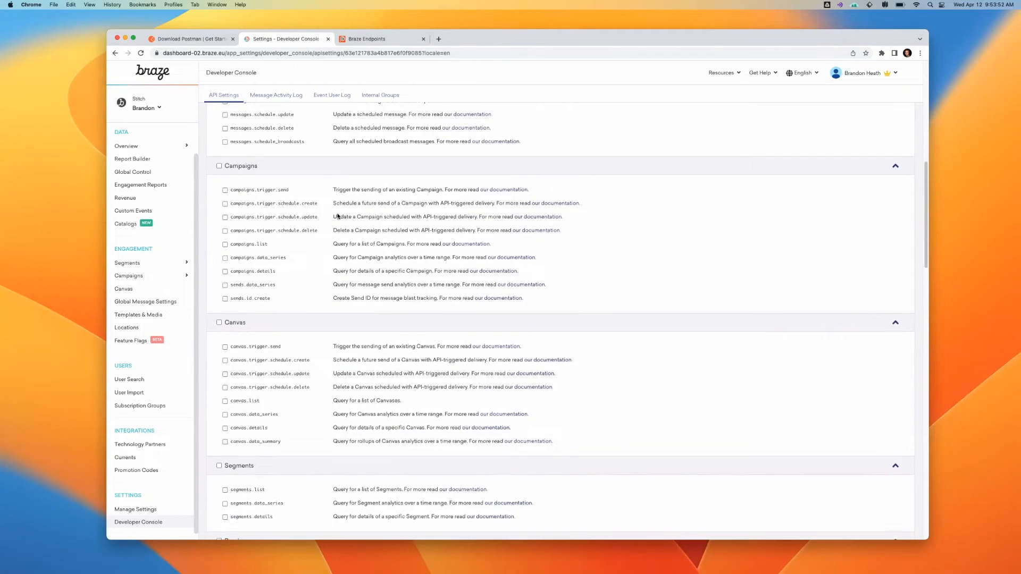
scroll(336, 209, down, 1)
scroll(336, 209, up, 15)
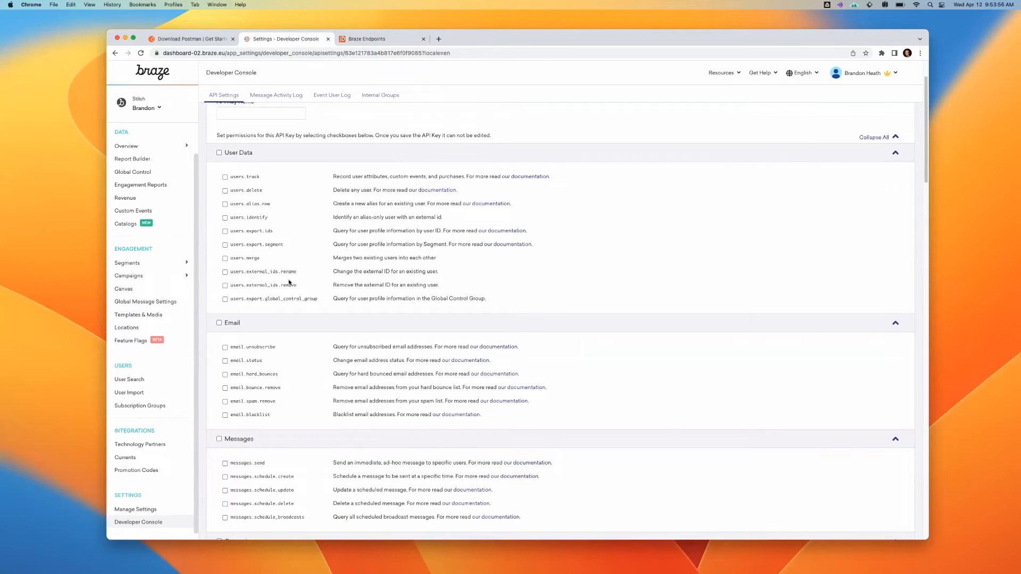
scroll(302, 302, up, 2)
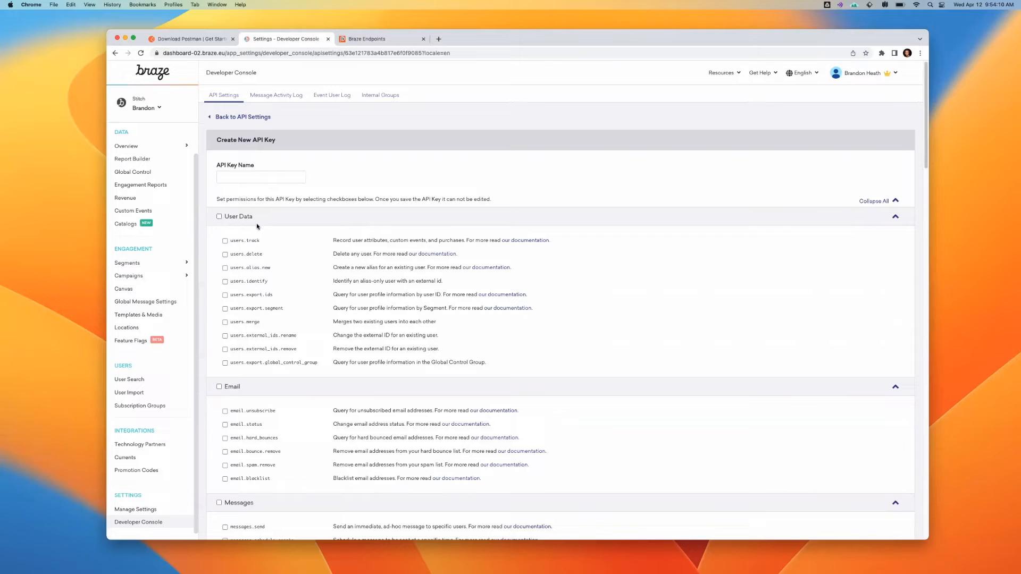
- Grant the API key all User Data permissions, name it Create Test User and save it
click(219, 216)
click(260, 178)
text(Crea)
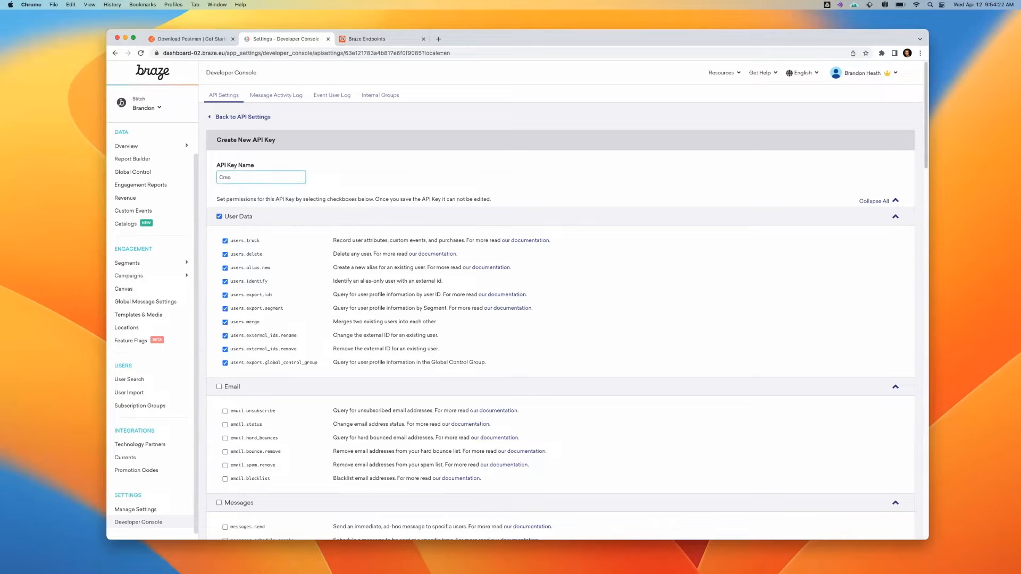
text(te Test User)
scroll(577, 253, down, 20)
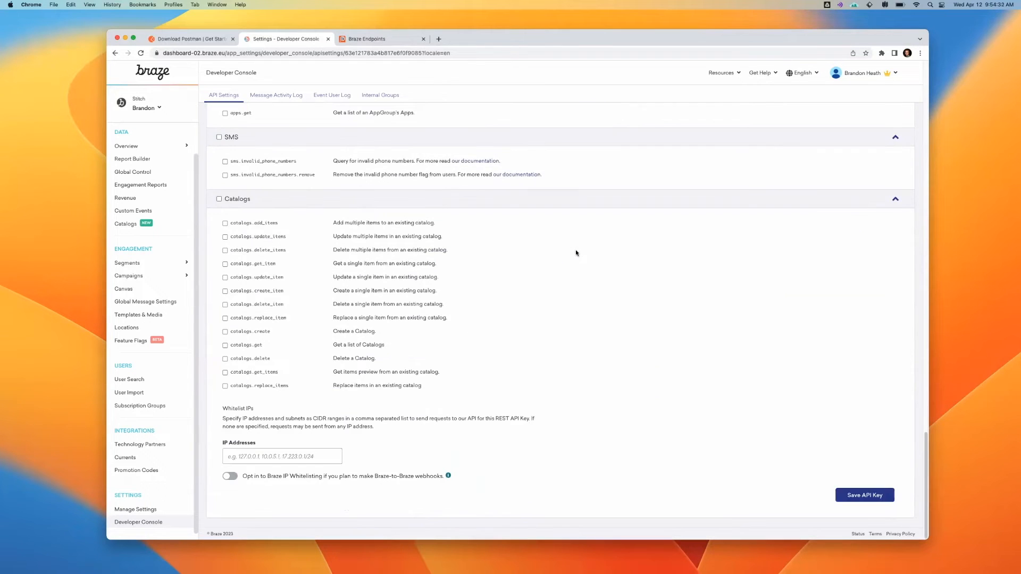
click(849, 496)
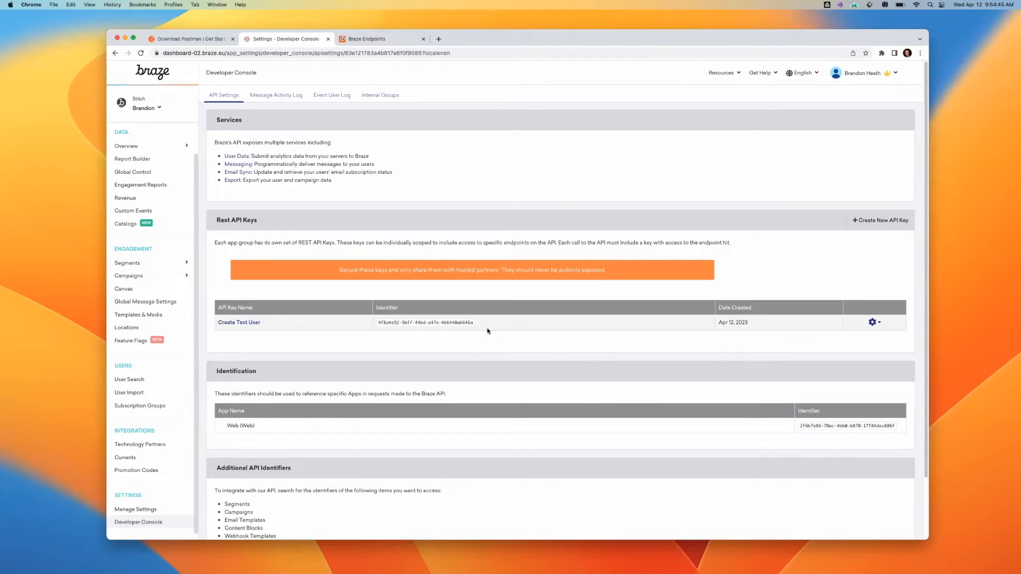
- Select the identifier of the Create Test User API key and open the Stickies app
drag(473, 323, 375, 322)
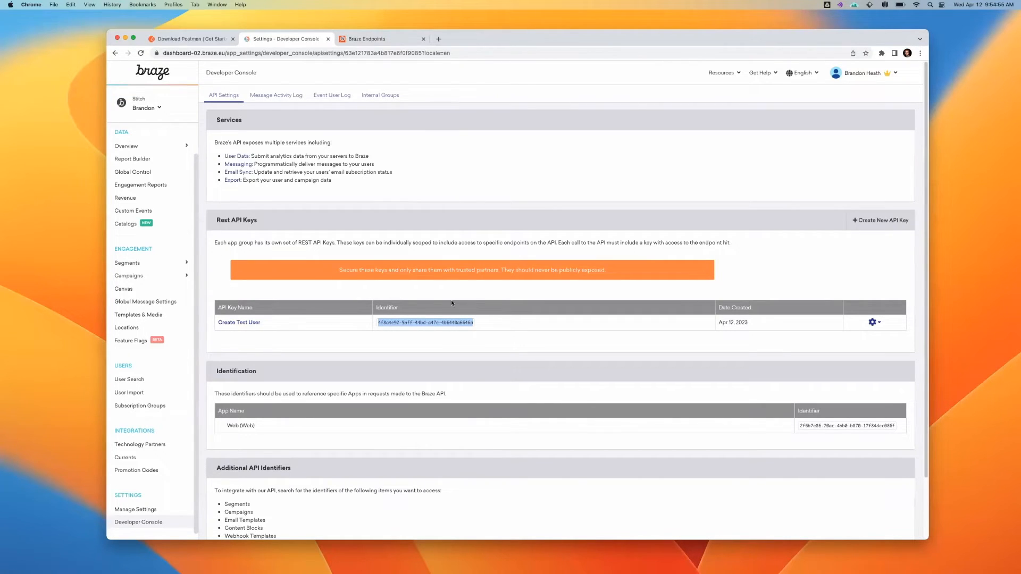
drag(473, 323, 379, 323)
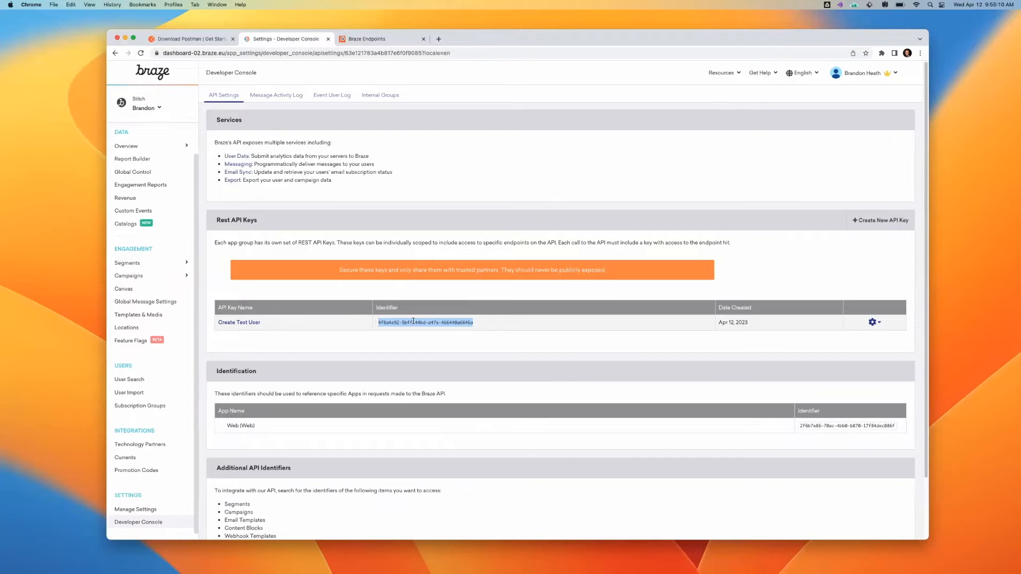
click(485, 329)
drag(472, 322, 378, 322)
key(super+space)
text(sti)
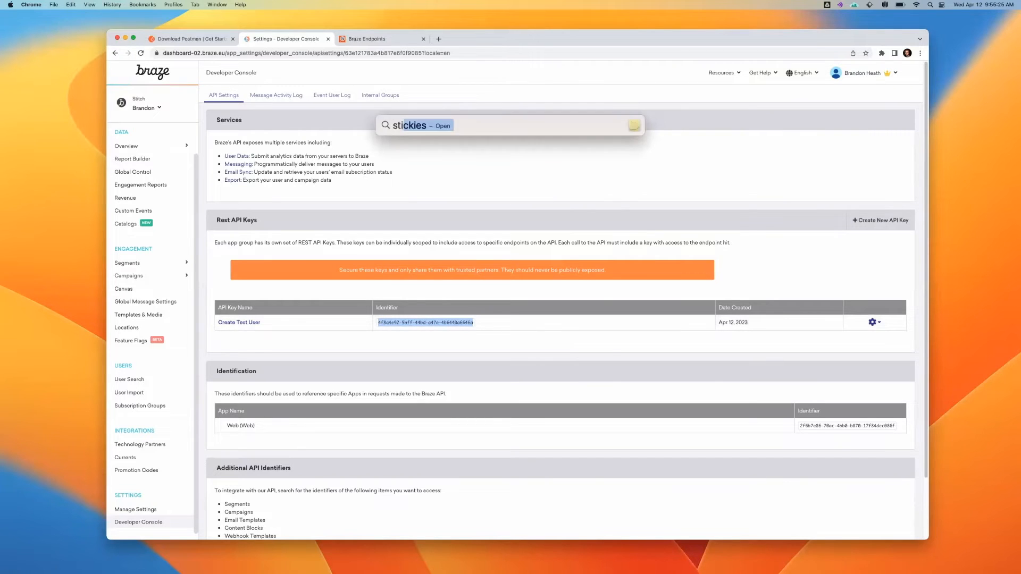
key(Return)
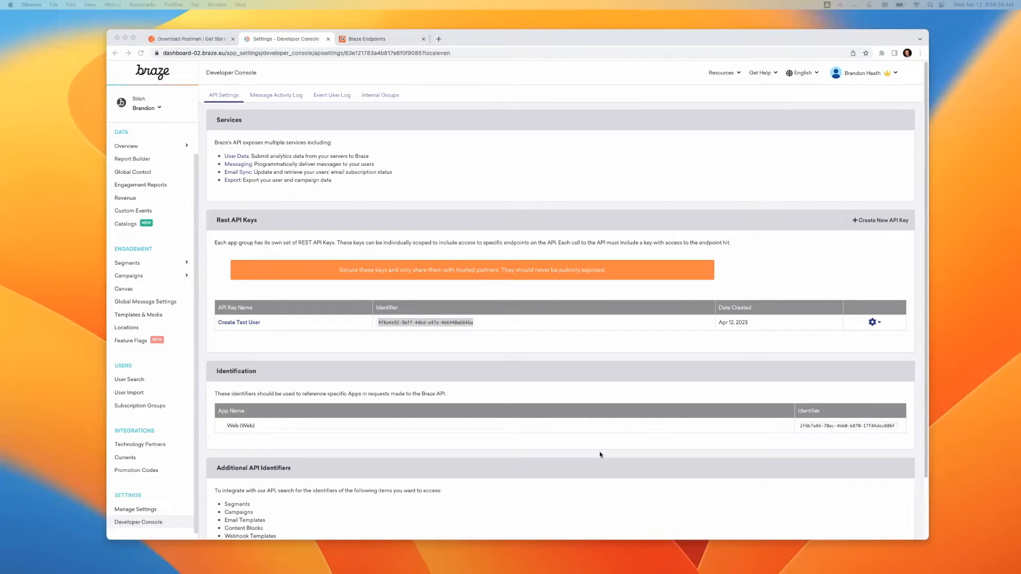
click(513, 339)
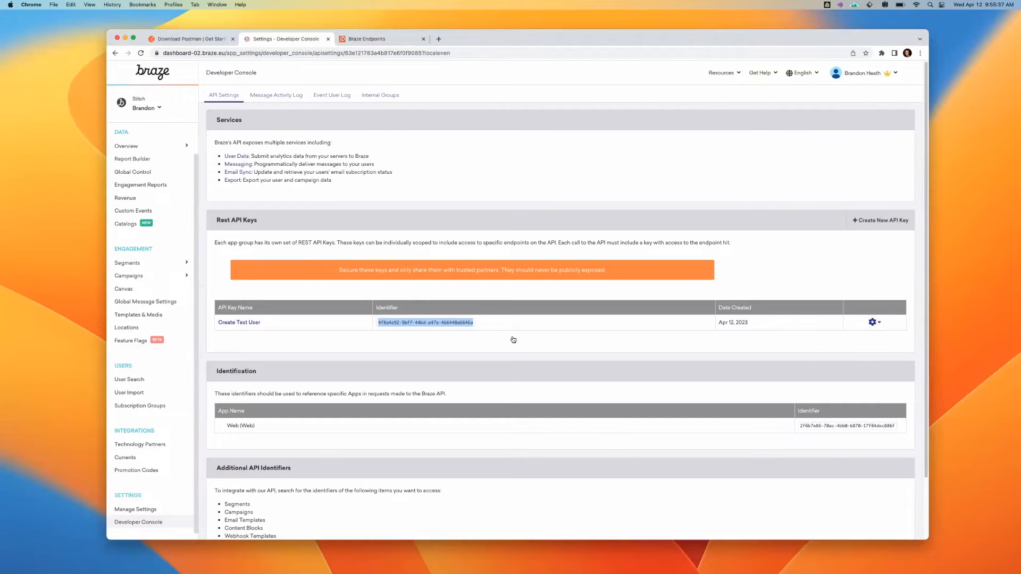
key(super+Tab)
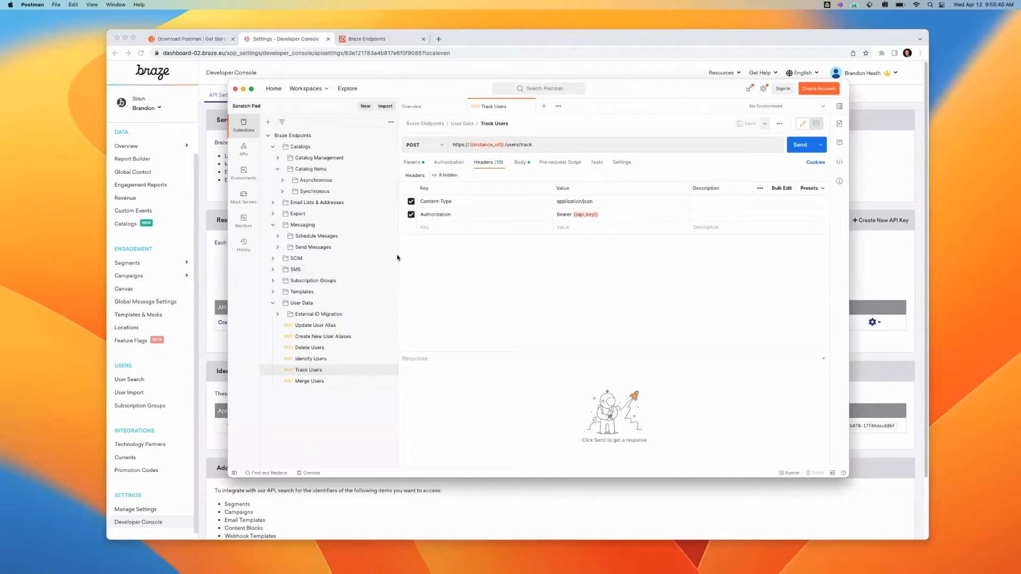
key(super+Tab)
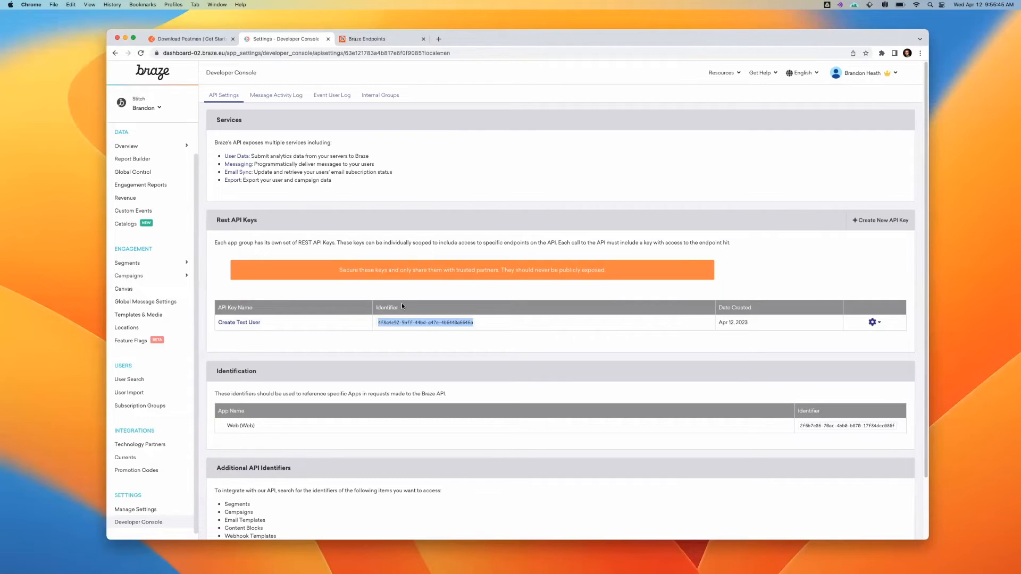
- Open the API Overview in the API Guide at braze.com/docs in a new tab and examine the table of instances and REST endpoints
key(super+t)
text(braze.com/docs)
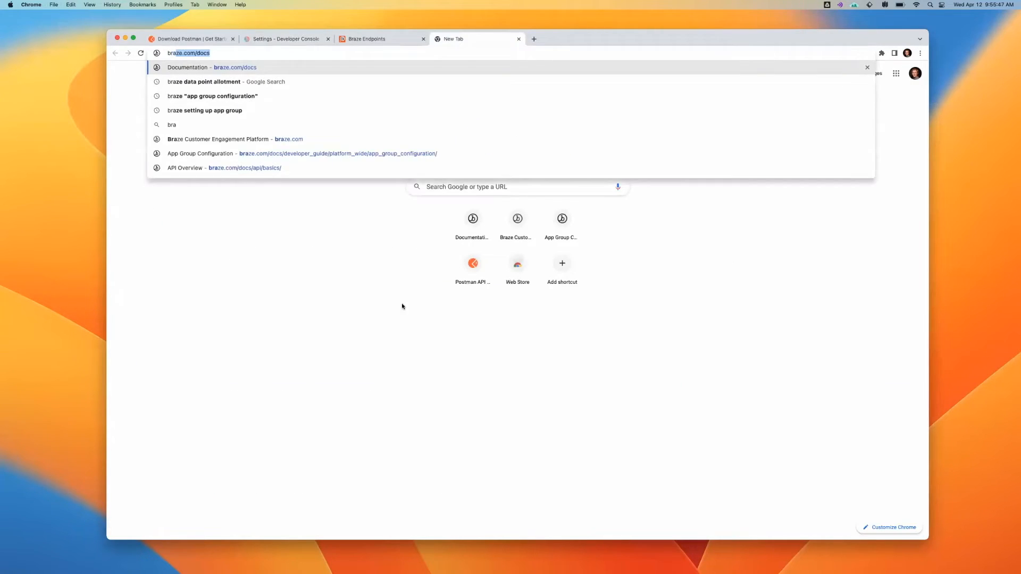
key(Return)
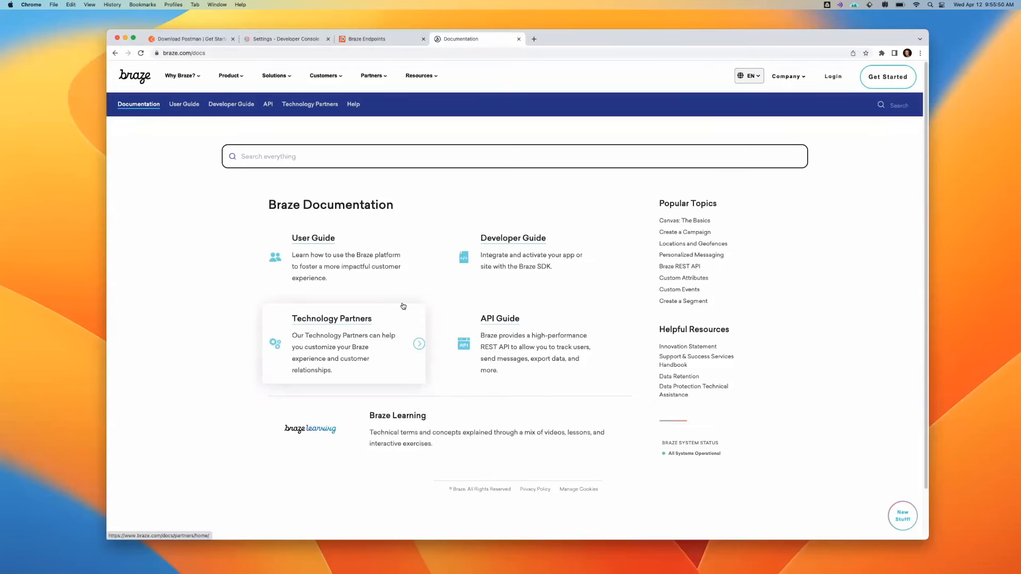
click(507, 325)
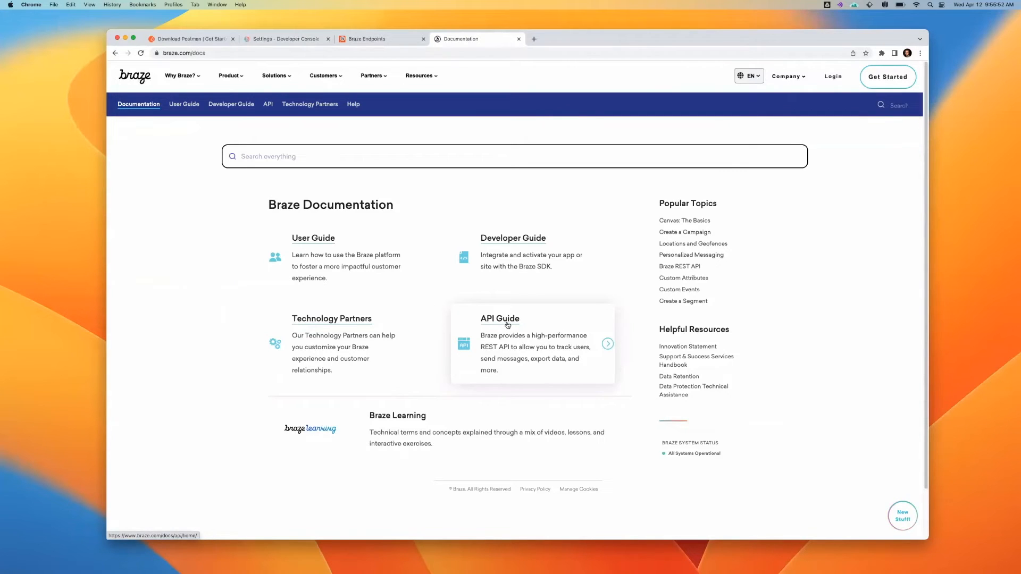
click(135, 175)
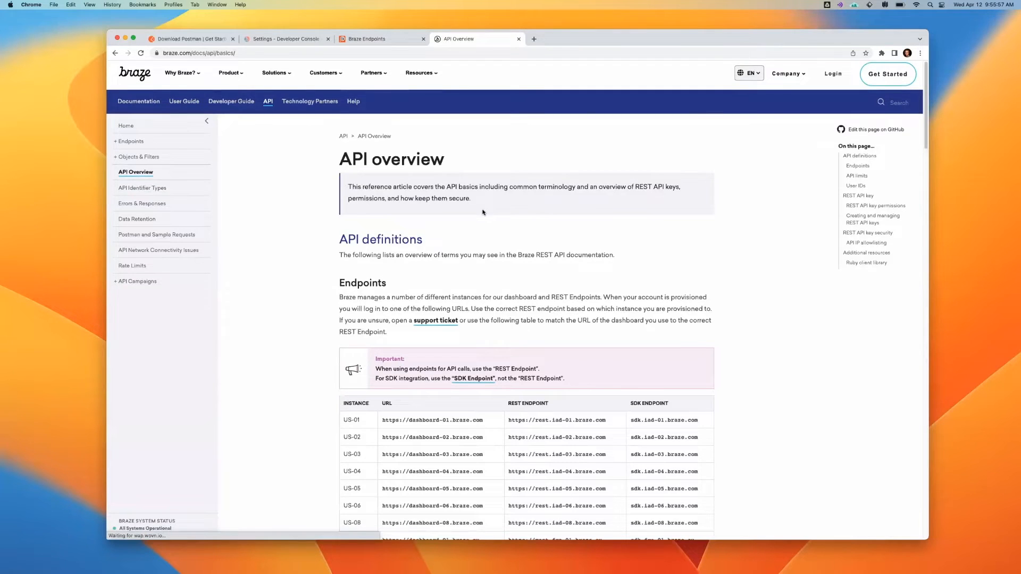
scroll(365, 192, down, 5)
drag(343, 183, 707, 338)
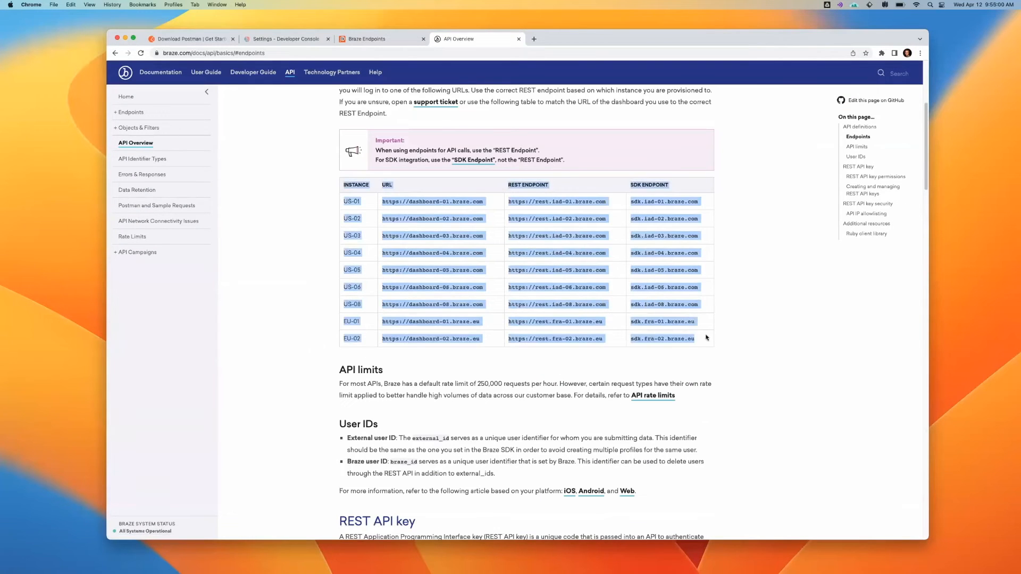
click(706, 338)
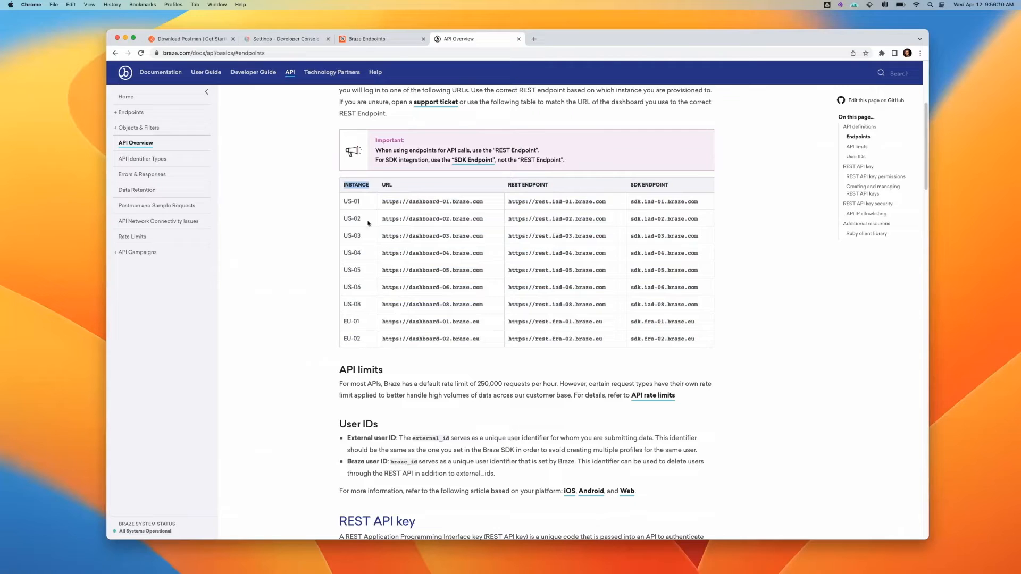
- Compare the Braze dashboard's base URL with the URL column of the endpoints table to find the matching instance
click(305, 40)
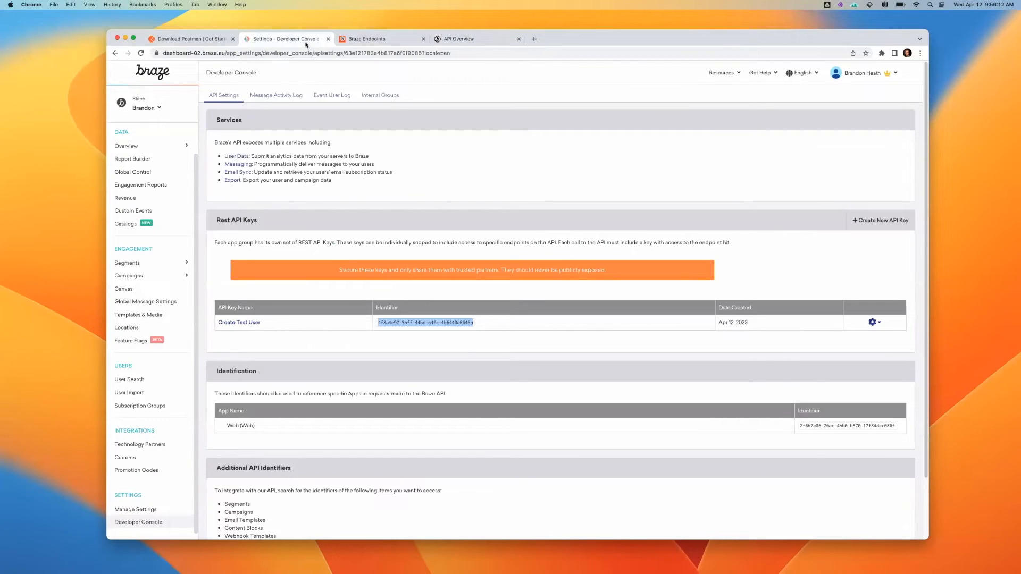
drag(226, 52, 164, 52)
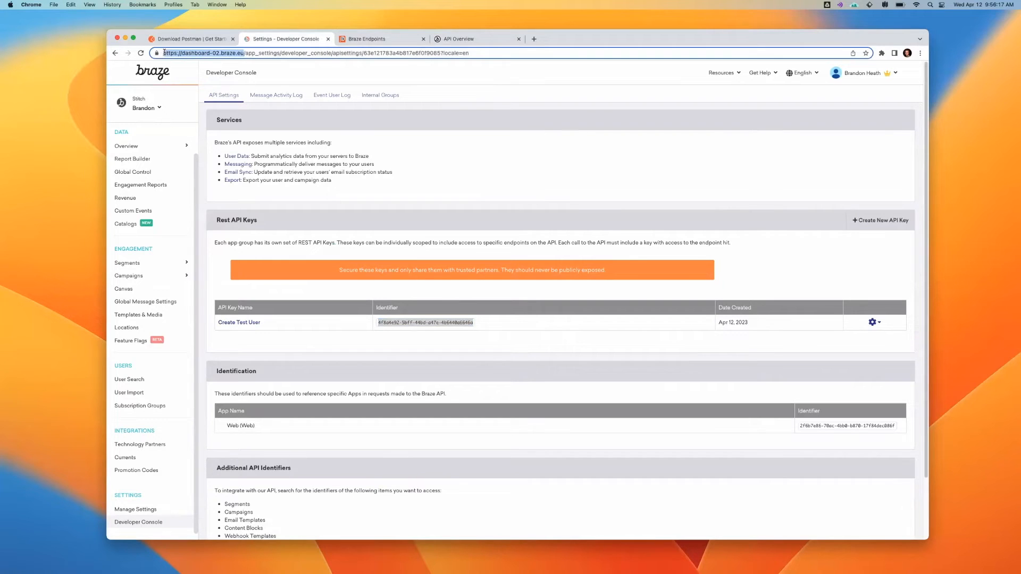
click(456, 39)
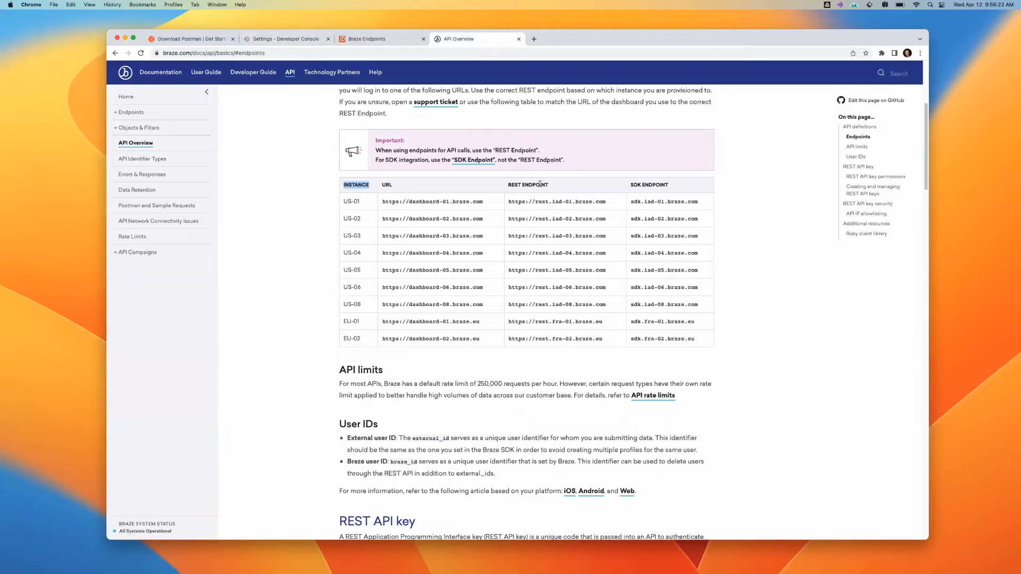
key(super+2)
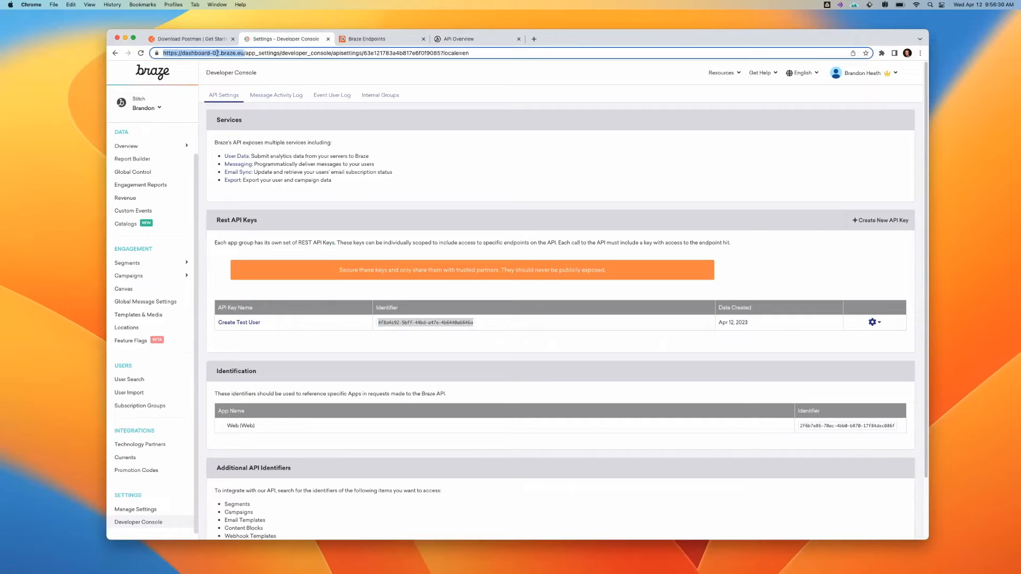
click(457, 39)
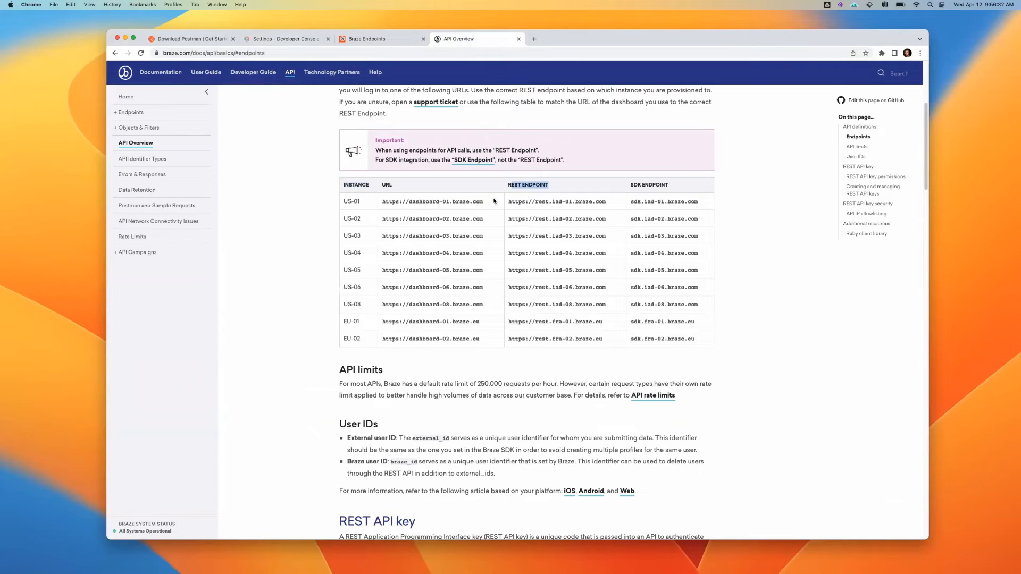
drag(481, 338, 383, 337)
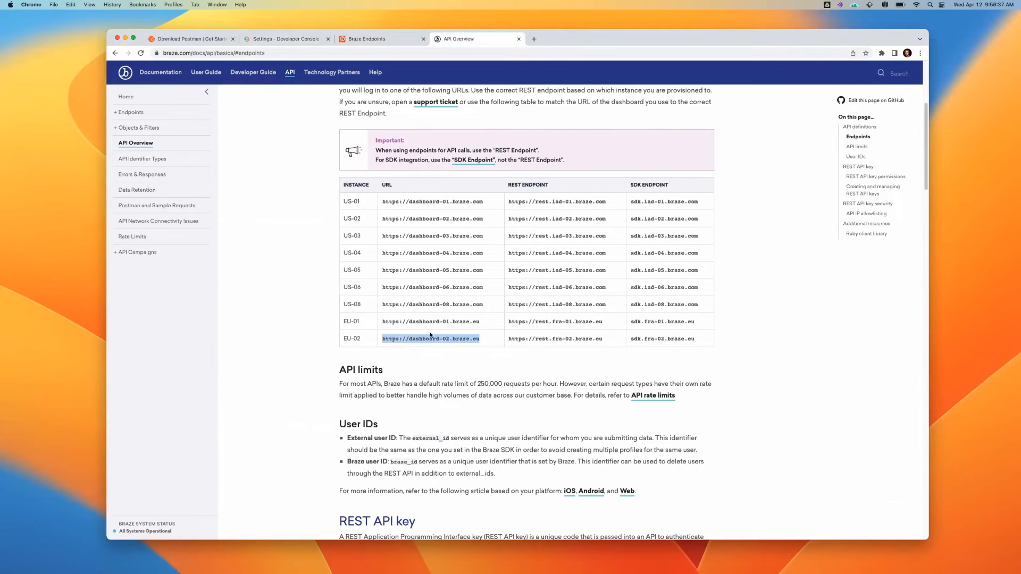
drag(606, 340, 538, 342)
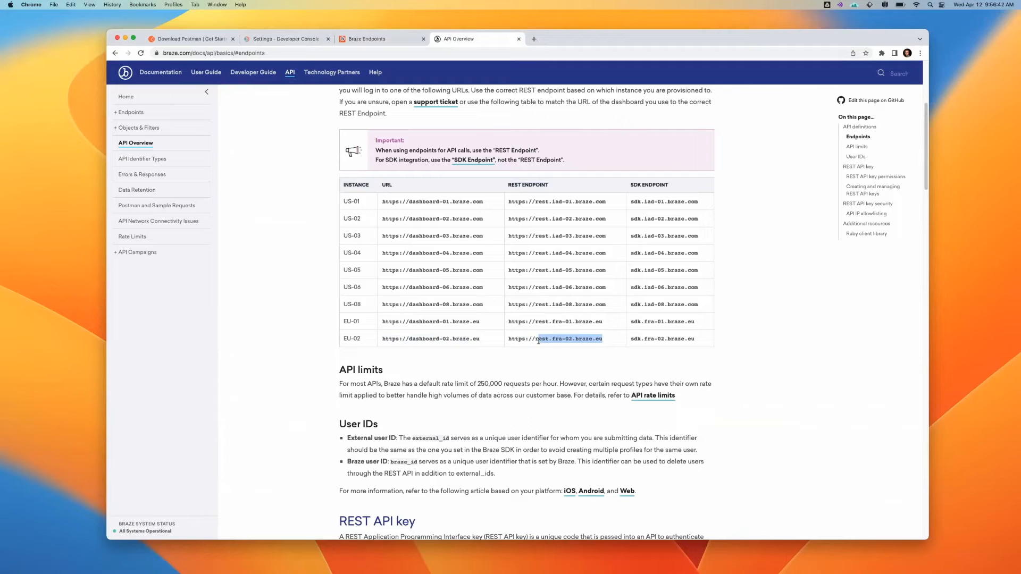
click(538, 341)
drag(608, 339, 536, 340)
key(super+Tab)
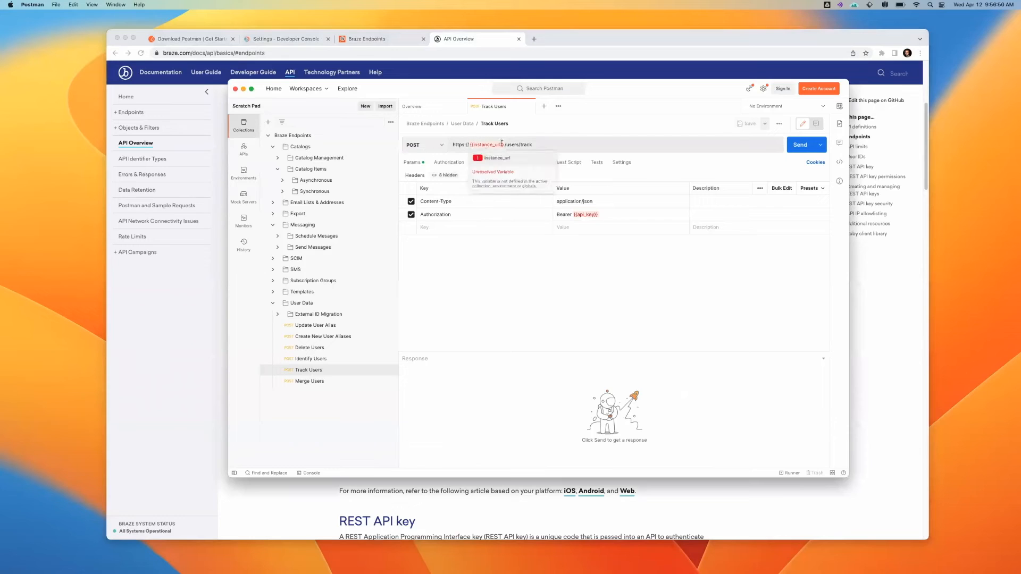
double_click(471, 144)
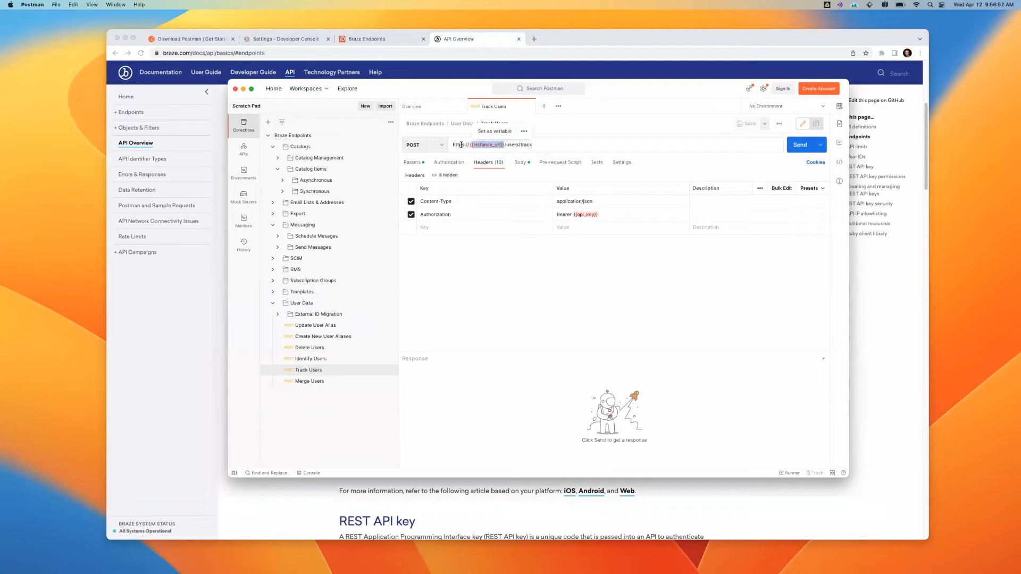
drag(451, 144, 469, 145)
click(216, 265)
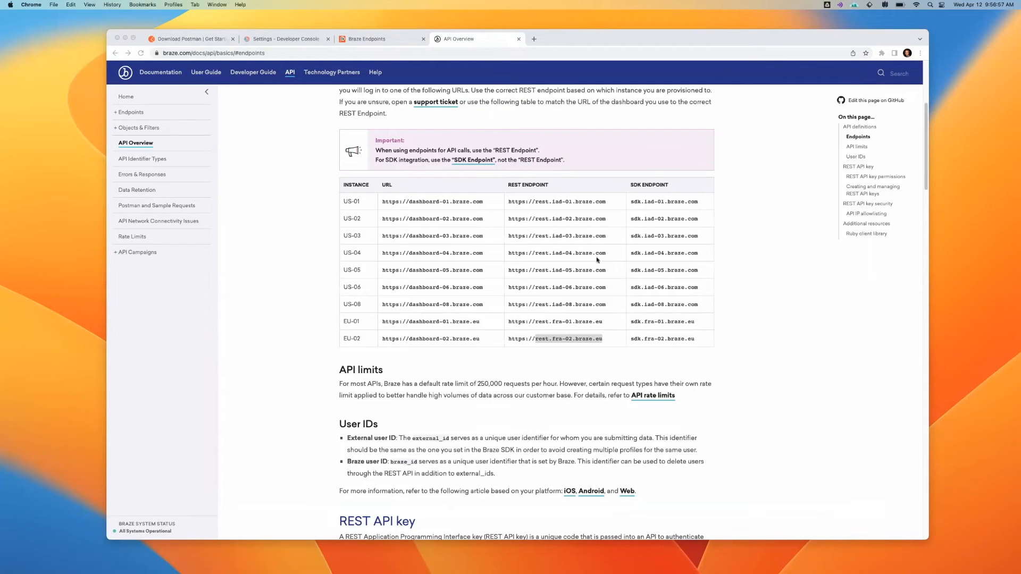
drag(534, 339, 599, 339)
key(super+c)
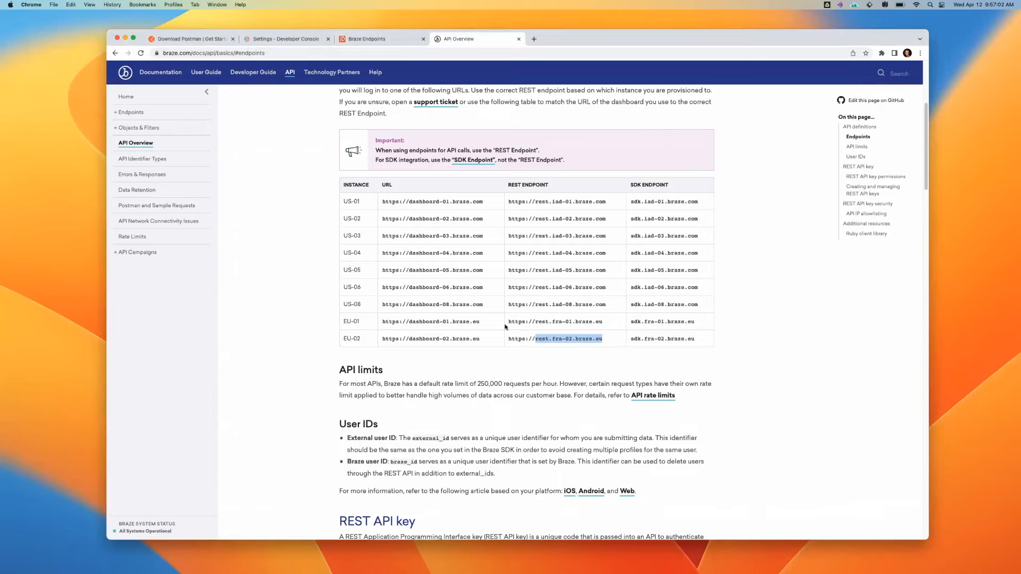
- Switch to Postman and examine the instance_url and api_key variables in the Track Users request
key(super+space)
text(pos)
key(Return)
click(502, 150)
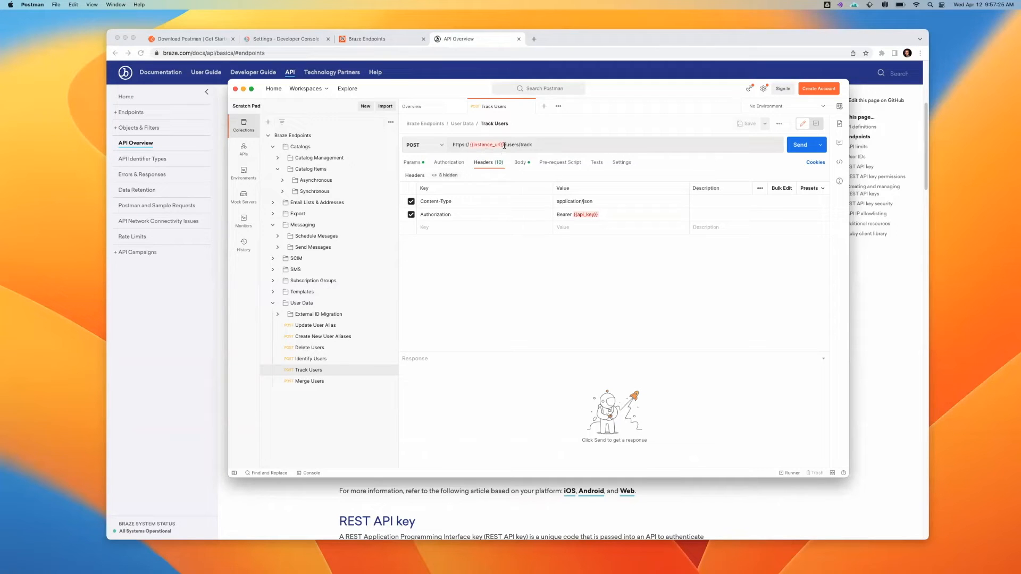
double_click(472, 145)
mouse_move(590, 214)
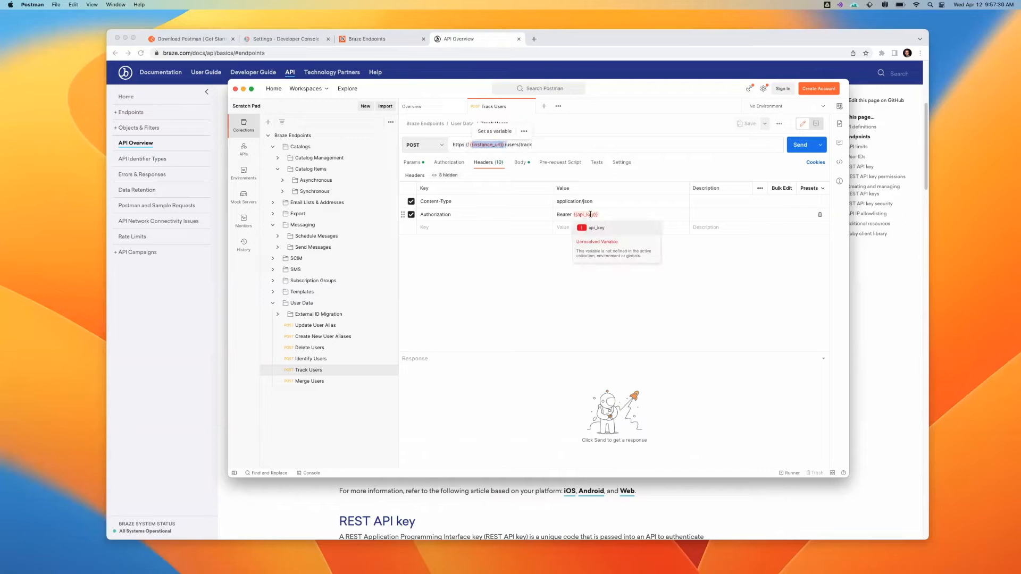
- Add a new Postman environment named "Braze REST - Create Test User"
click(840, 109)
click(839, 109)
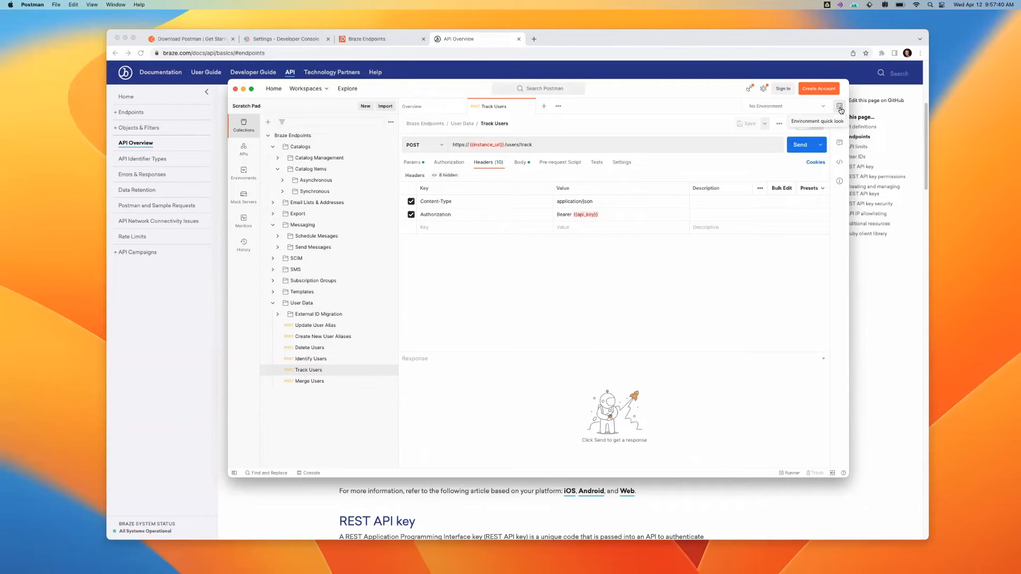
click(839, 109)
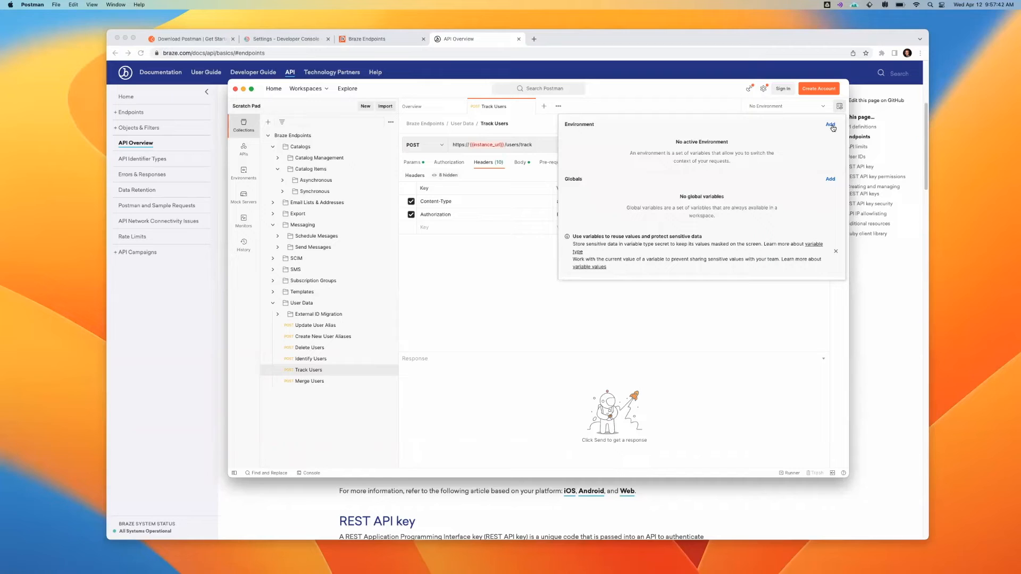
click(830, 125)
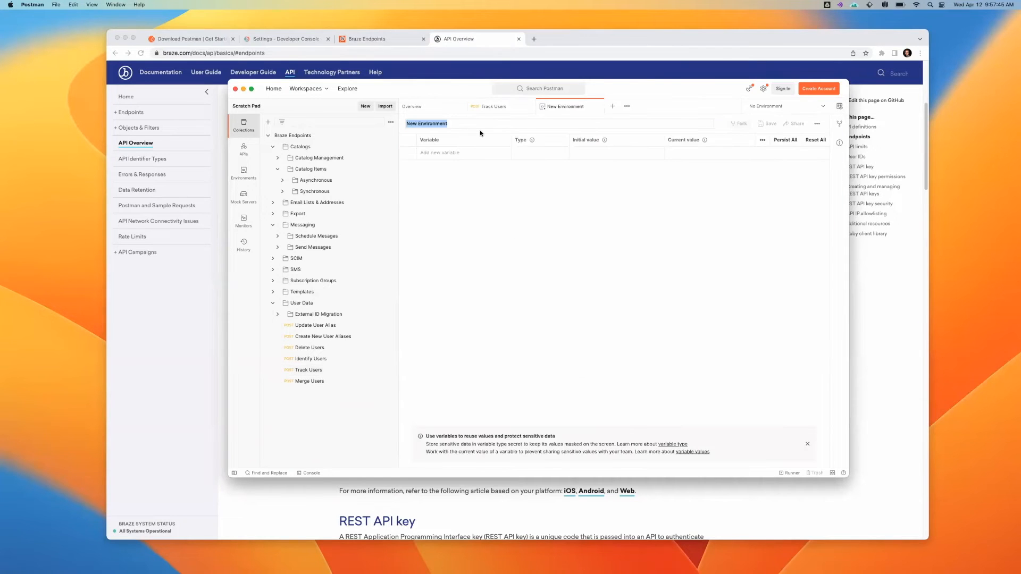
text(Braze REST - Create Test User)
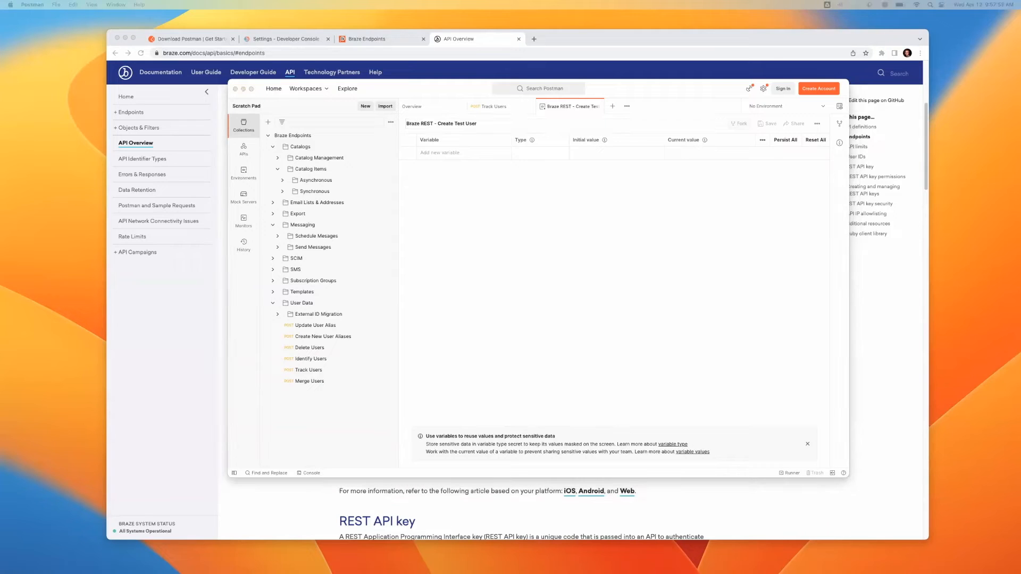
- Add an instance_url variable to the environment with the initial value rest.fra-02.braze.eu
click(481, 156)
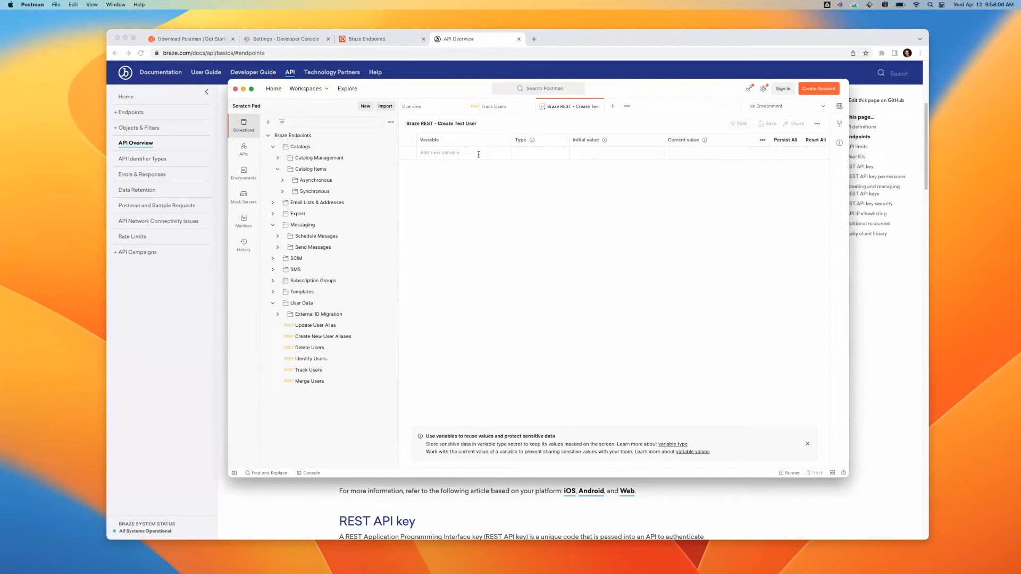
text(instance_url)
key(super+Tab)
click(573, 206)
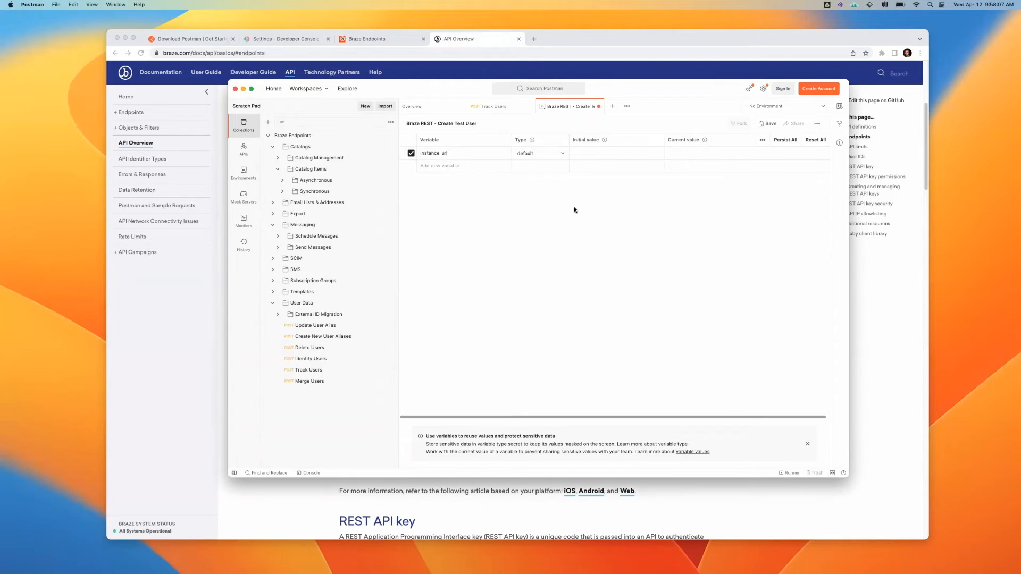
click(582, 152)
key(super+v)
click(588, 189)
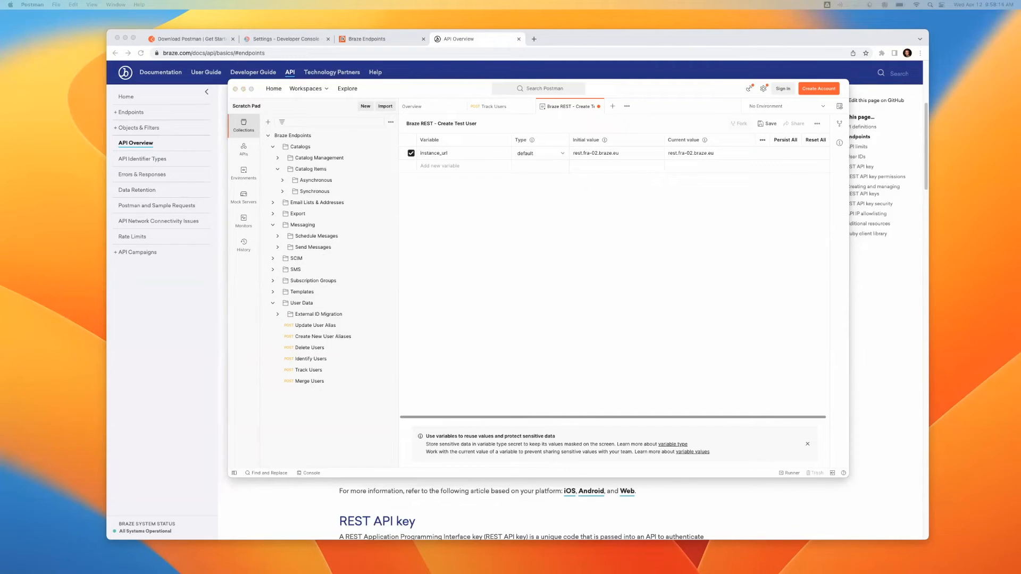
- Add an api_key variable, paste the Braze API key as its initial value and save the environment
click(470, 182)
click(451, 166)
text(api_key)
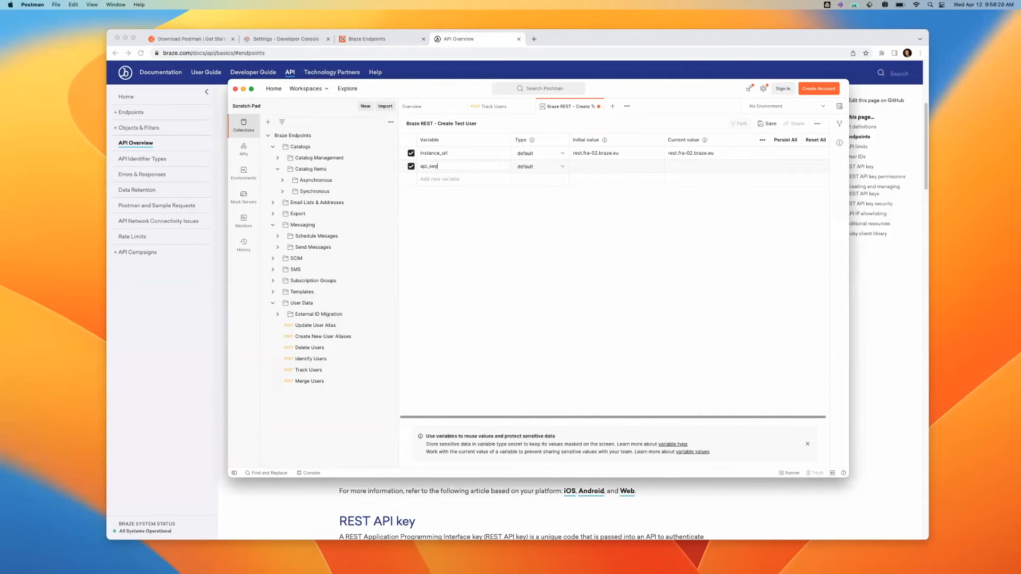
click(601, 166)
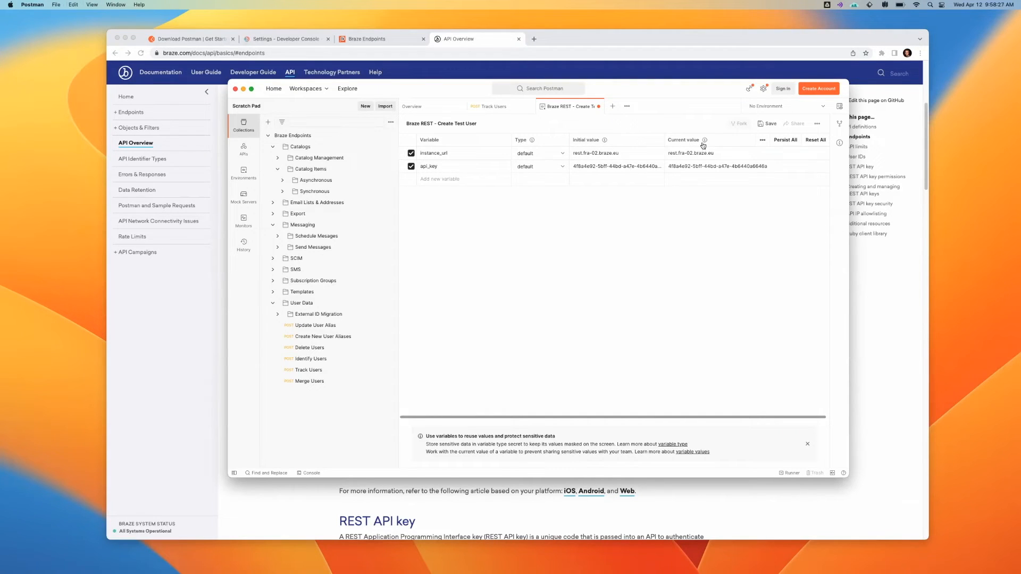
click(753, 166)
key(super+s)
- Close the environment editor and make "Braze REST - Create Test User" the active environment for the Track Users request
click(595, 107)
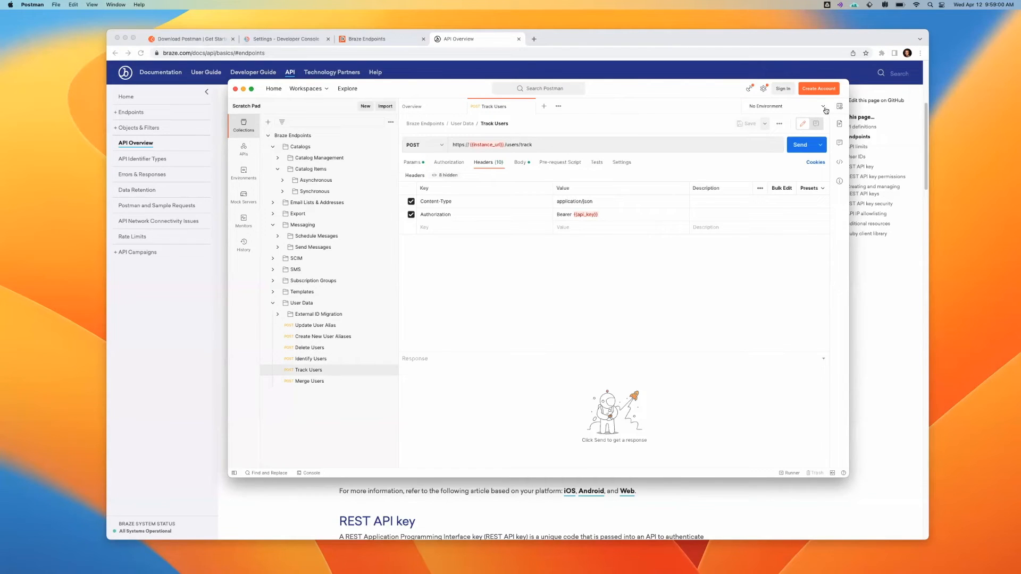
click(824, 108)
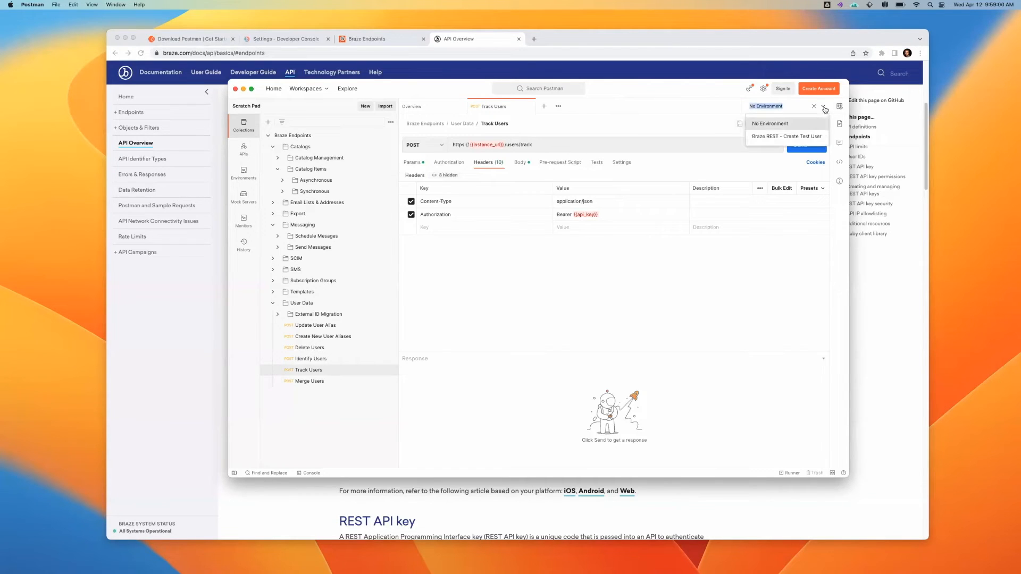
click(785, 137)
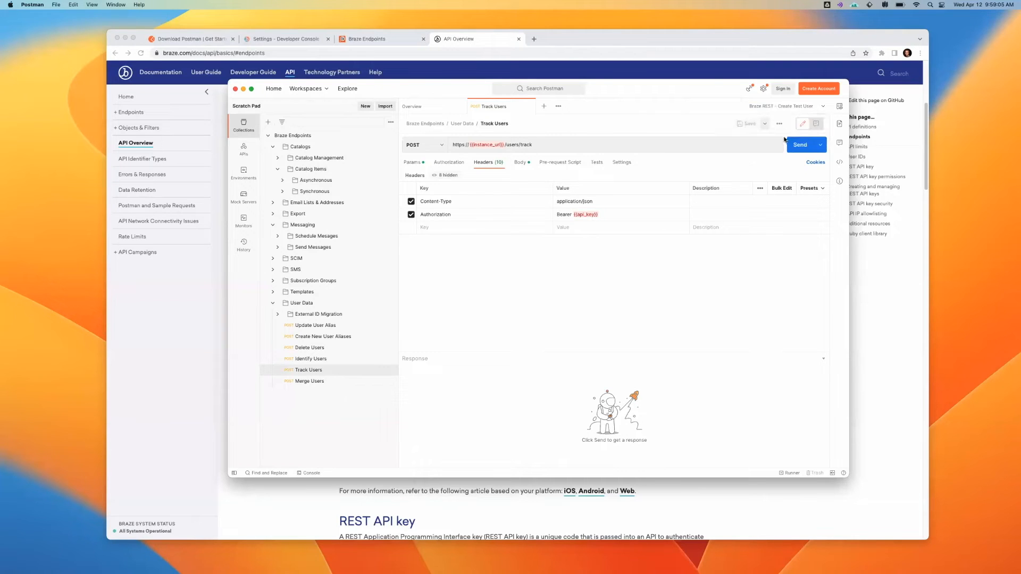
- Open the Track Users request body in an enlarged editor and examine its attributes object
click(523, 164)
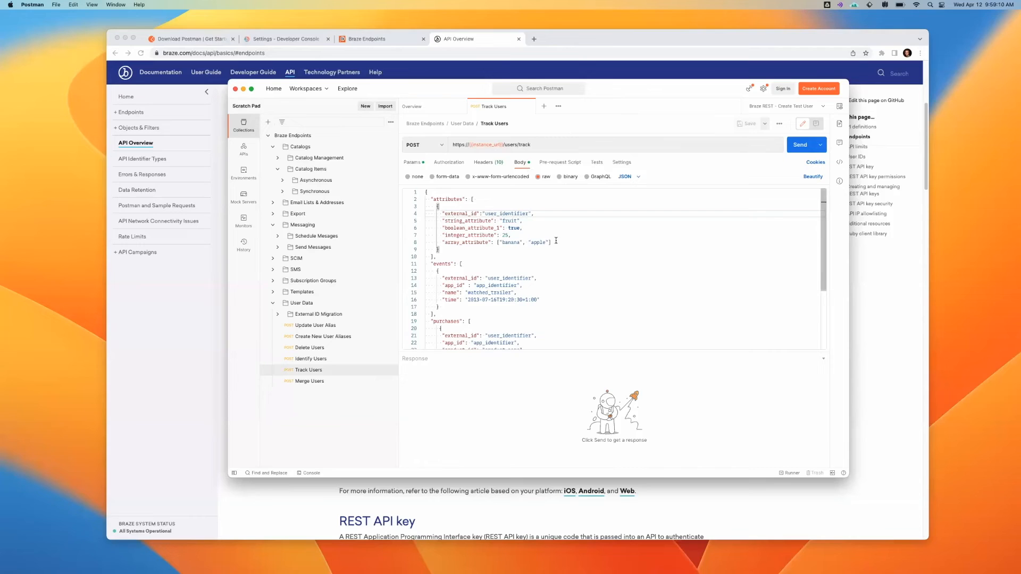
drag(786, 351, 786, 397)
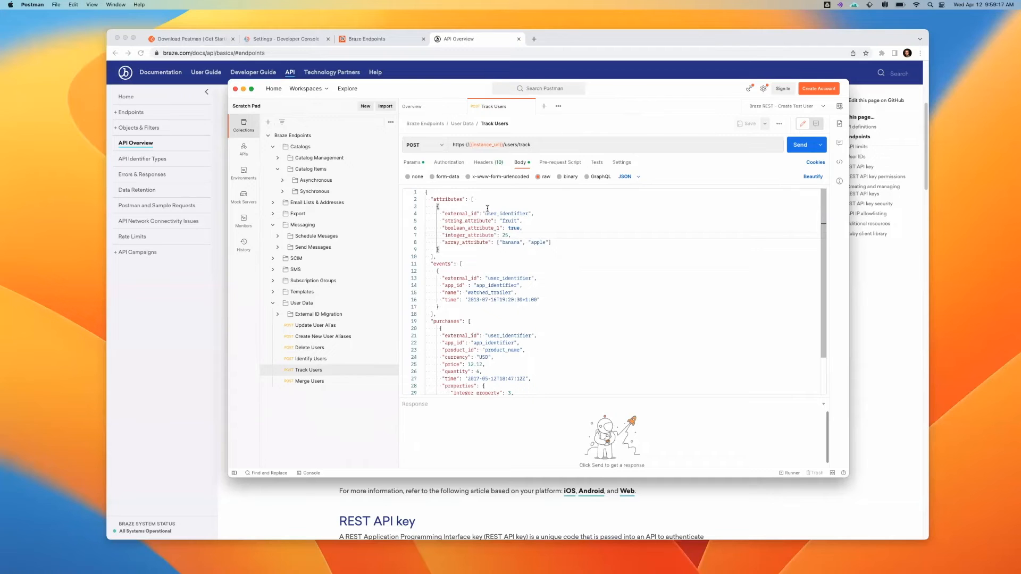
scroll(487, 209, down, 2)
scroll(487, 208, up, 2)
drag(426, 205, 514, 248)
click(514, 248)
drag(437, 206, 470, 248)
click(470, 248)
drag(439, 214, 580, 240)
click(580, 240)
- Examine the events and purchases objects in the sample Track Users body
scroll(580, 240, down, 3)
drag(437, 231, 468, 269)
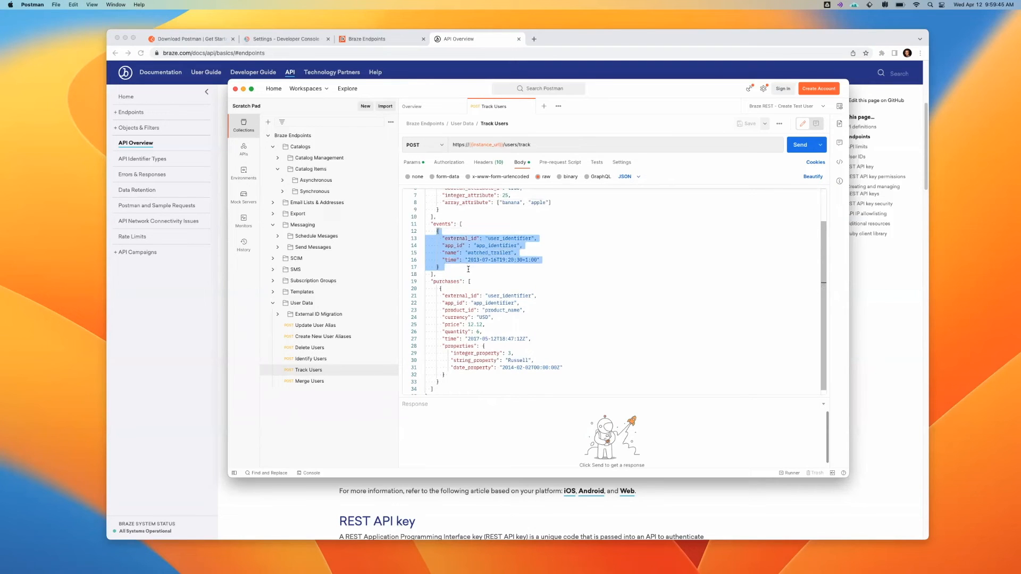
scroll(468, 268, down, 1)
drag(440, 276, 485, 381)
scroll(485, 381, up, 3)
click(536, 317)
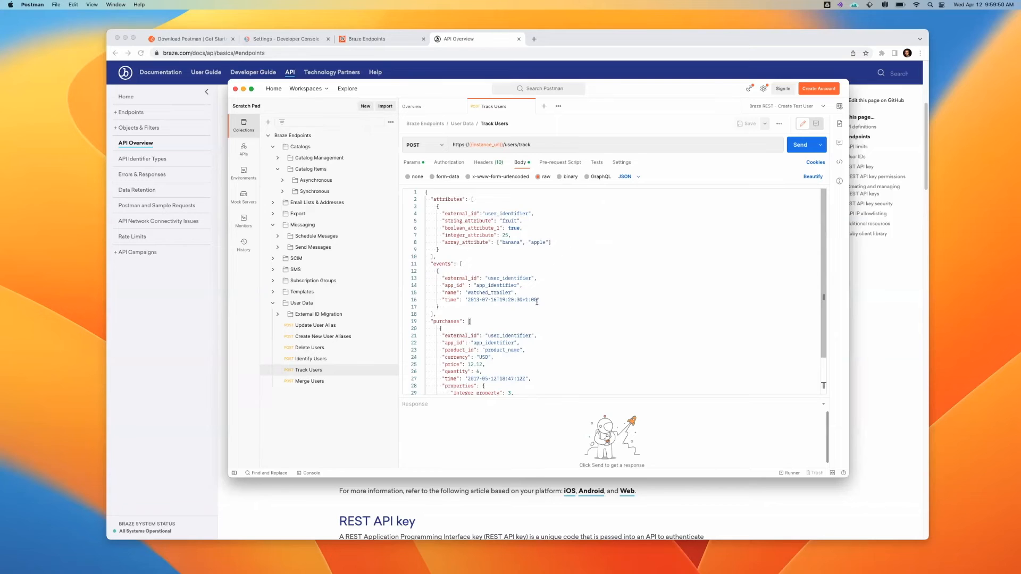
drag(455, 210, 577, 288)
click(577, 288)
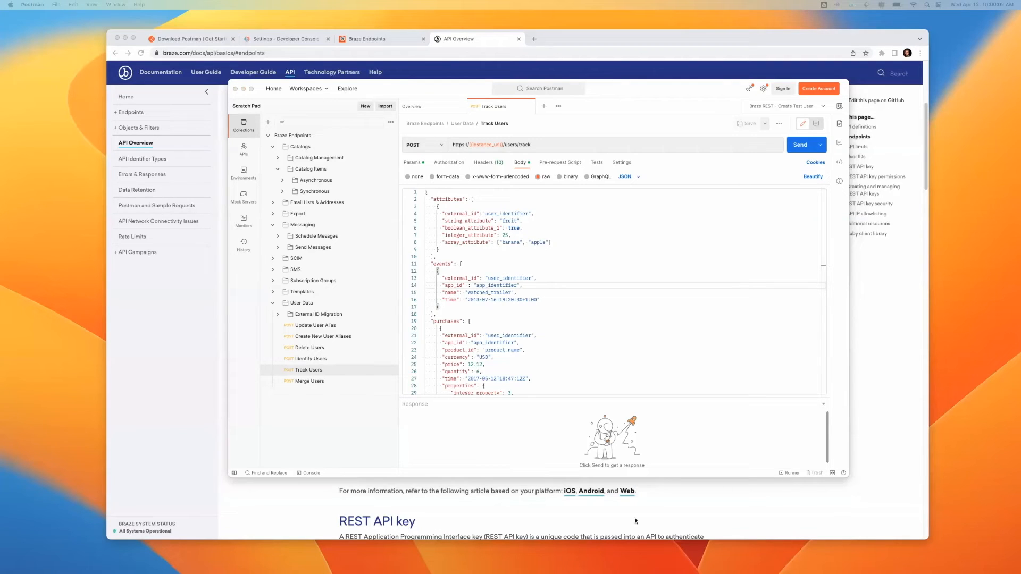
- Replace the entire sample body with the prepared JSON payload for testuser_20230412 and enlarge the Postman window to fit it
key(super+a)
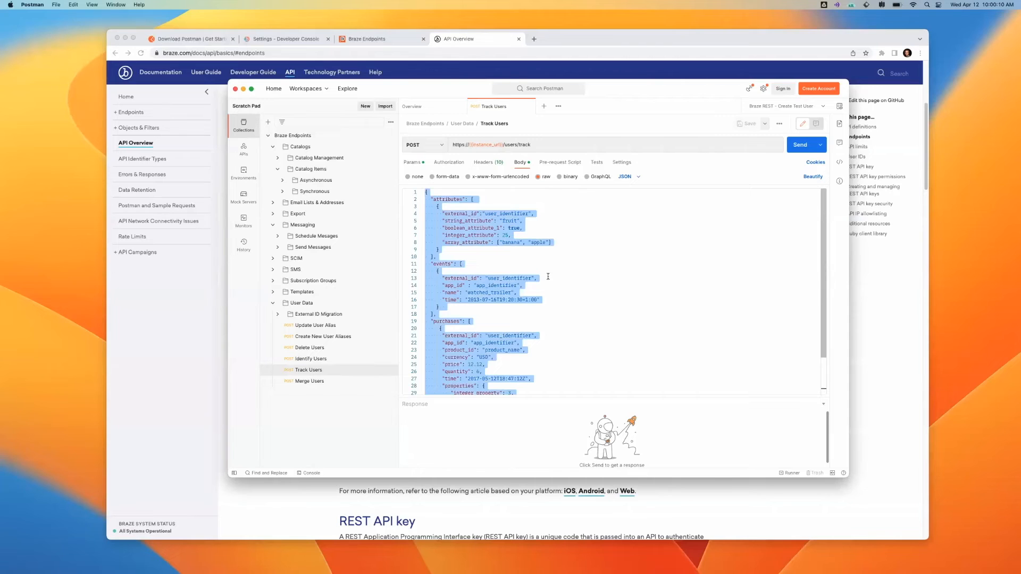
key(super+v)
scroll(552, 259, up, 2)
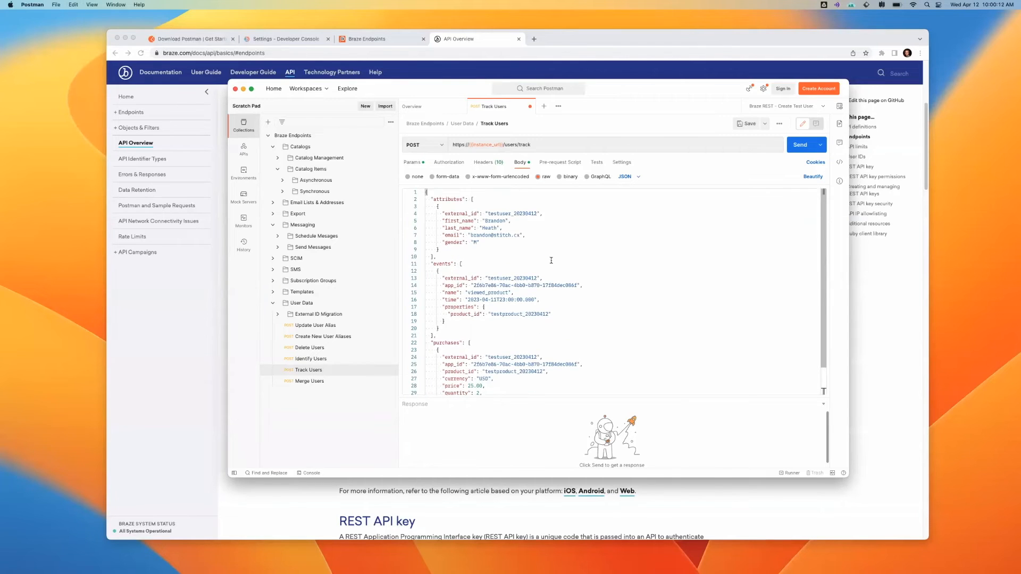
drag(849, 477, 898, 509)
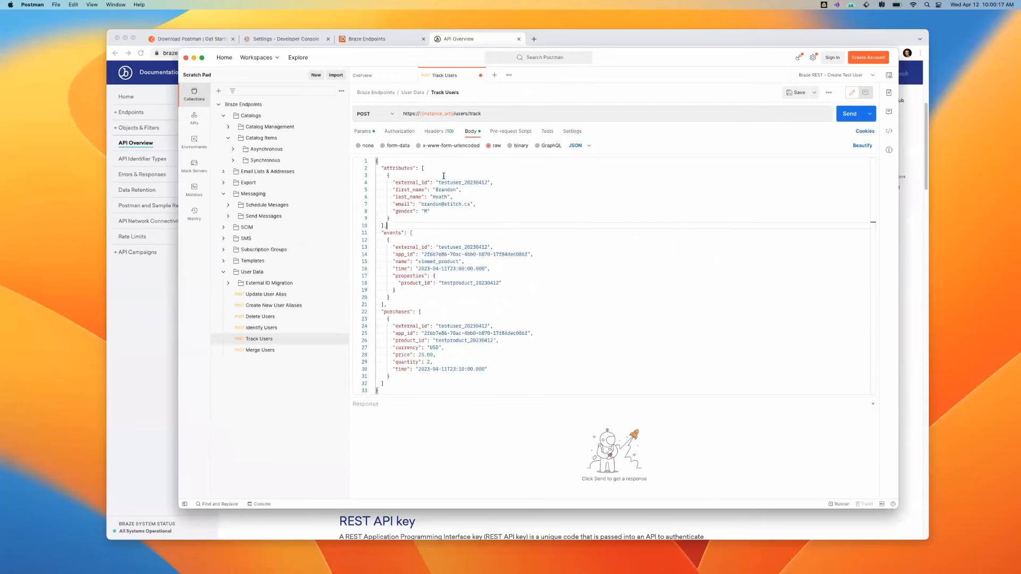
- Examine the external_id and the name, email and gender fields in the new payload's attributes object
drag(380, 168, 418, 168)
click(426, 169)
drag(439, 183, 487, 183)
click(456, 187)
double_click(456, 183)
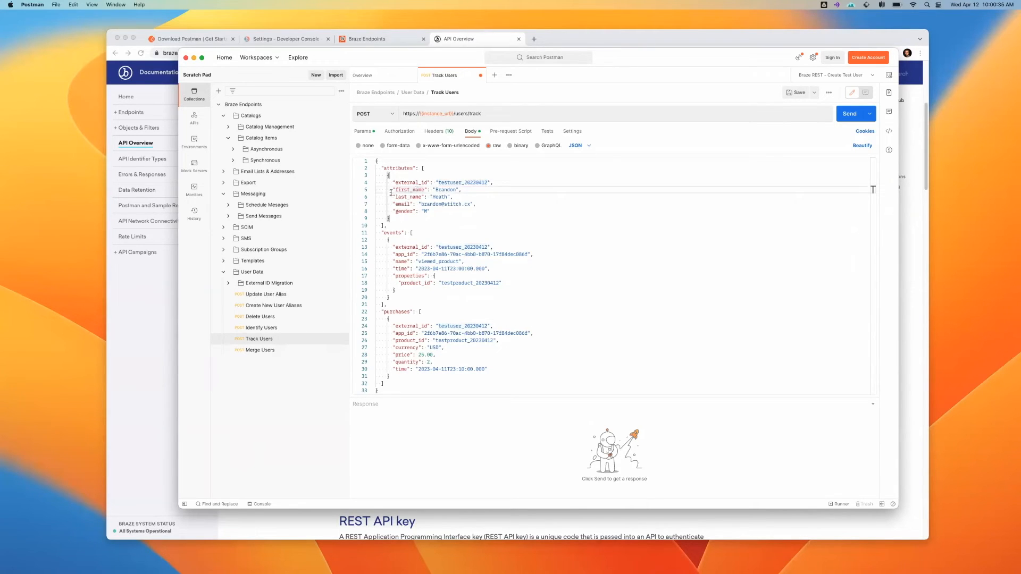
drag(392, 190, 437, 210)
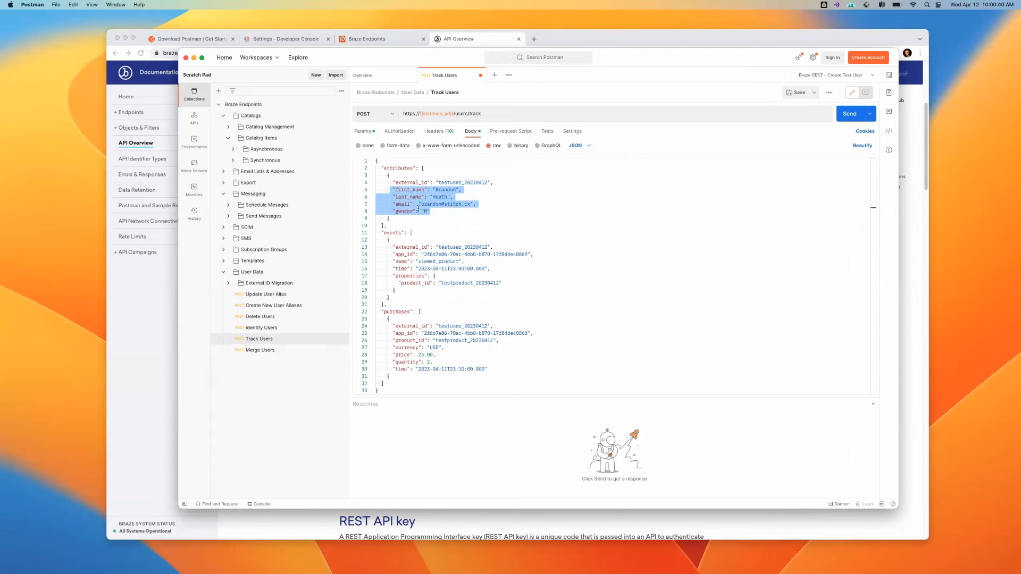
- Examine the events object's external_id, app_id, name, time and product_id, and compare the product_id with the one under purchases
click(452, 228)
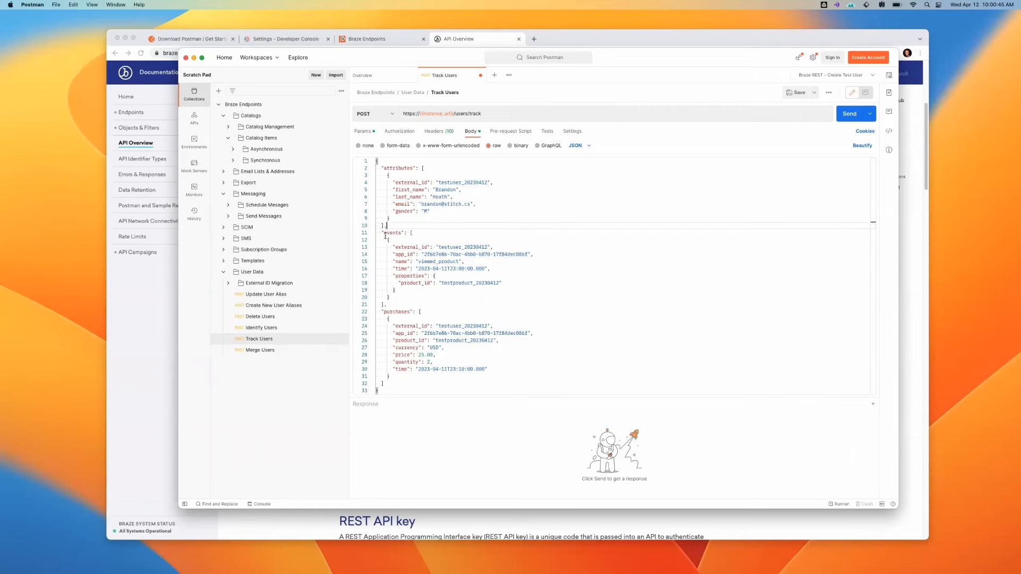
double_click(462, 247)
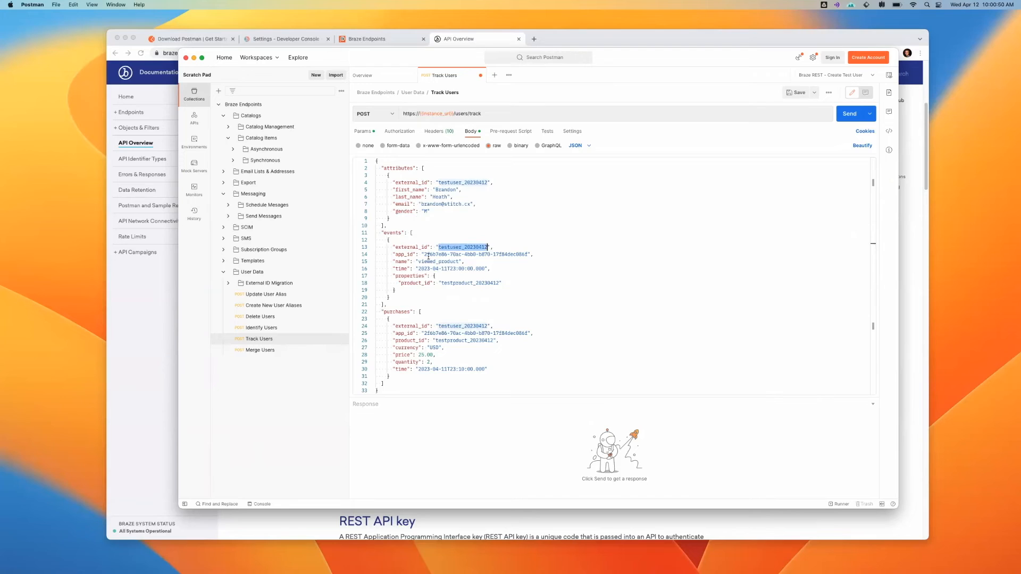
drag(424, 254, 528, 253)
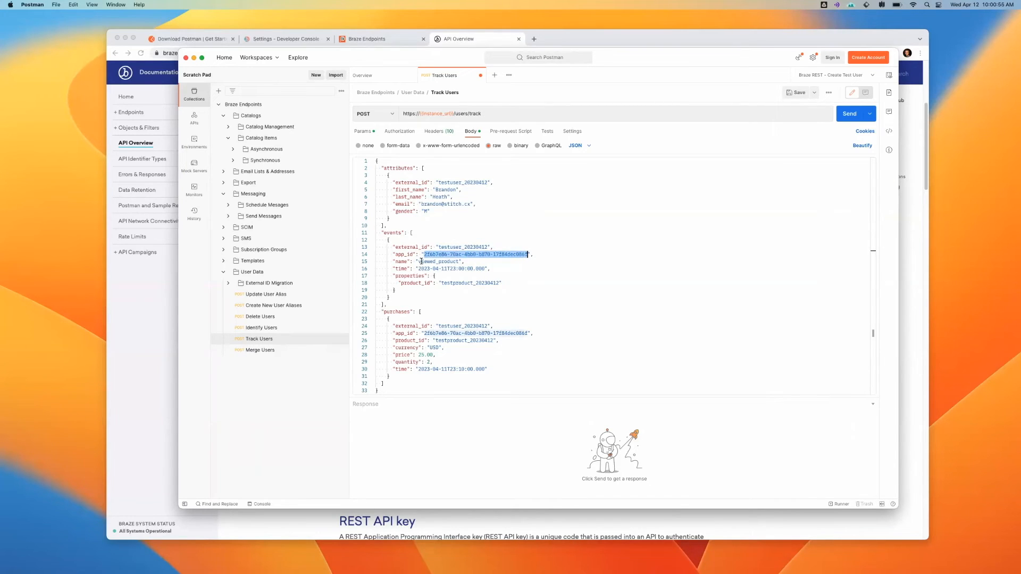
drag(418, 261, 482, 267)
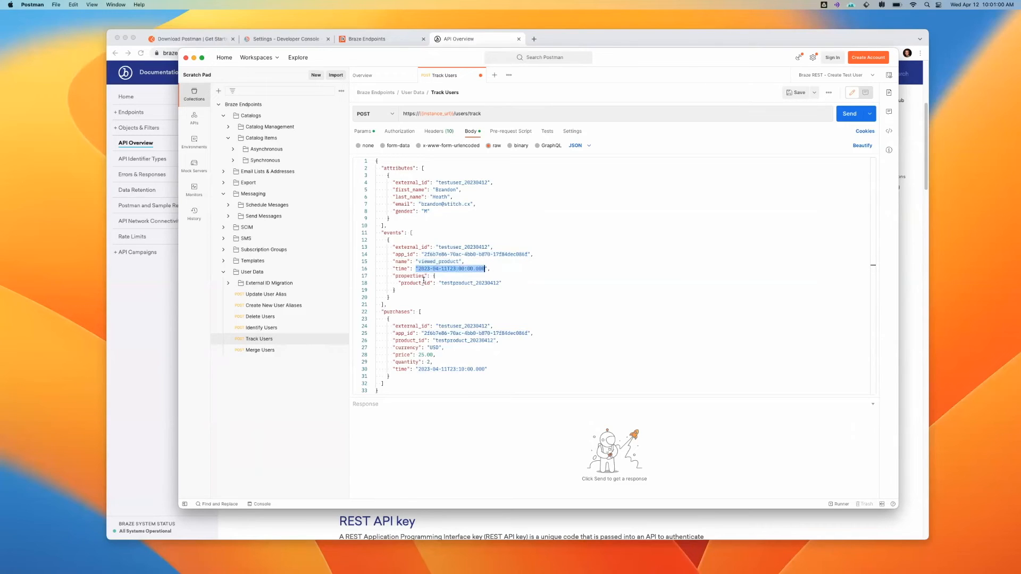
drag(442, 282, 499, 283)
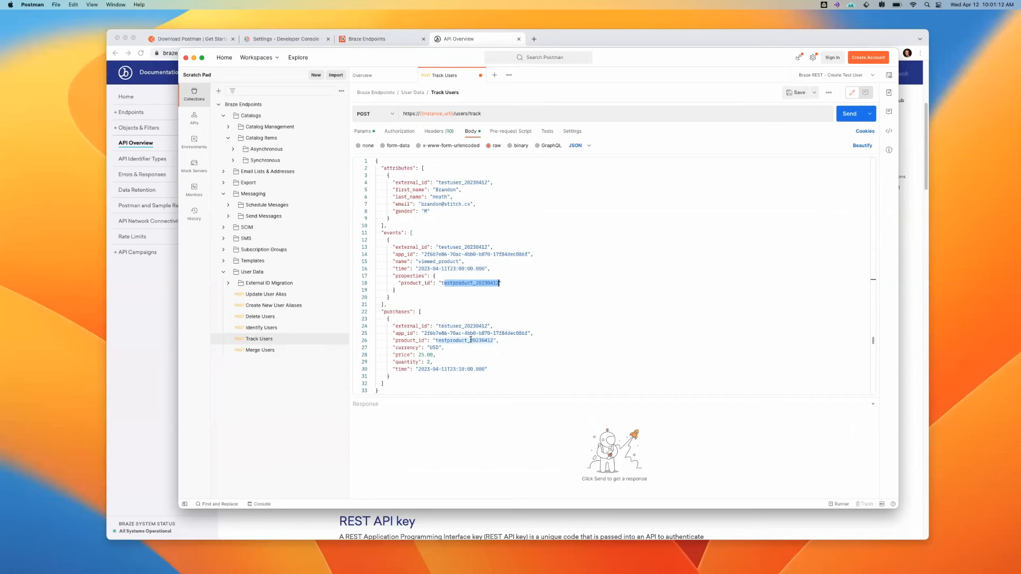
double_click(455, 341)
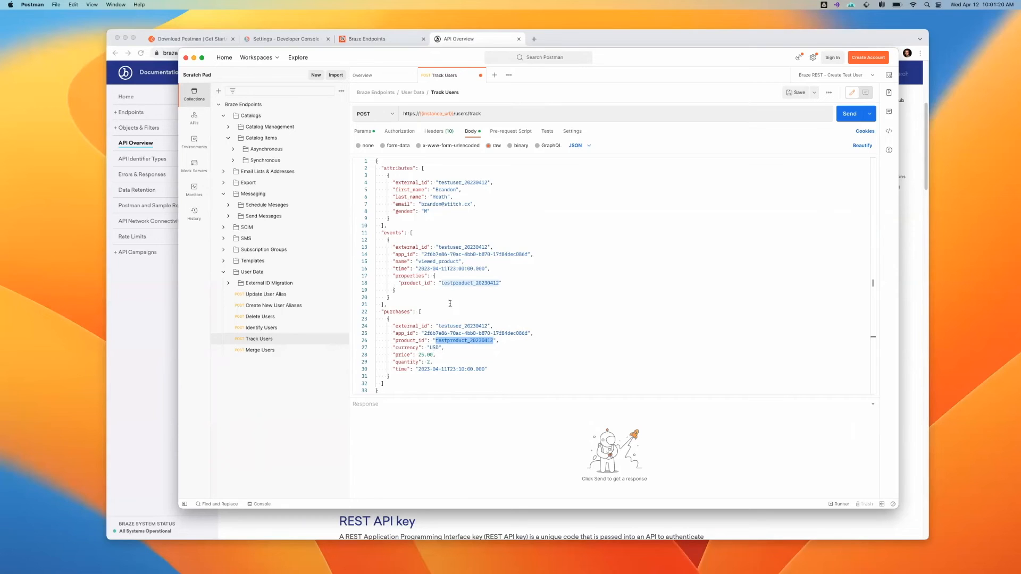
- Find the Web app's identifier in the Braze Developer Console that corresponds to the payload's app_id
drag(423, 253, 528, 256)
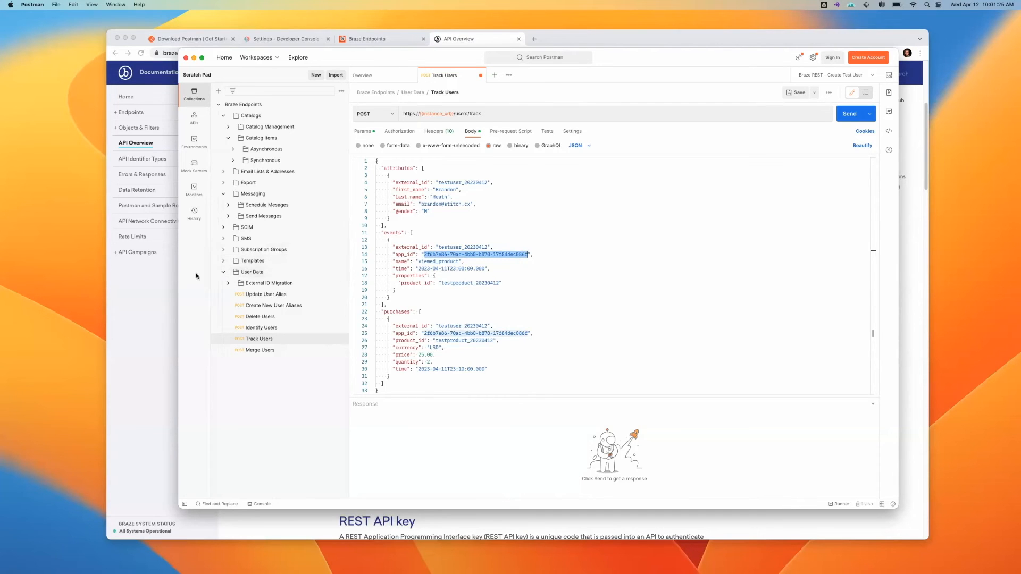
click(168, 275)
click(286, 39)
scroll(381, 251, down, 2)
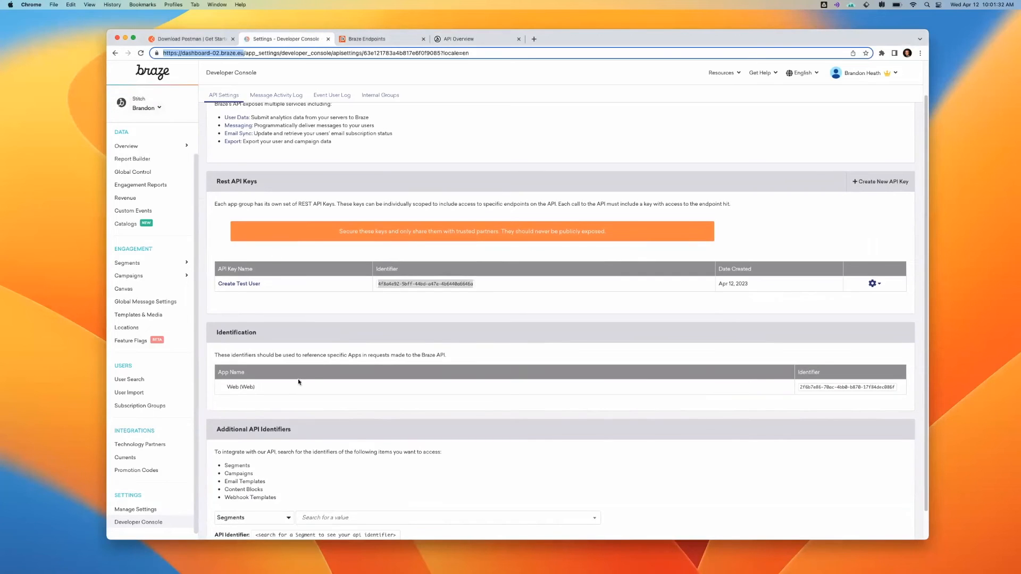
drag(261, 388, 218, 387)
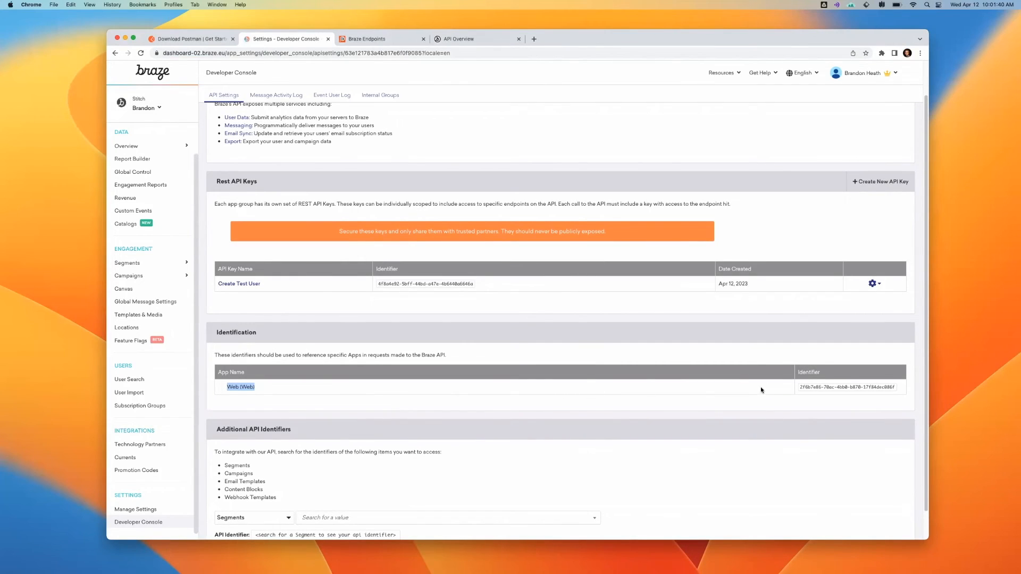
drag(798, 388, 902, 391)
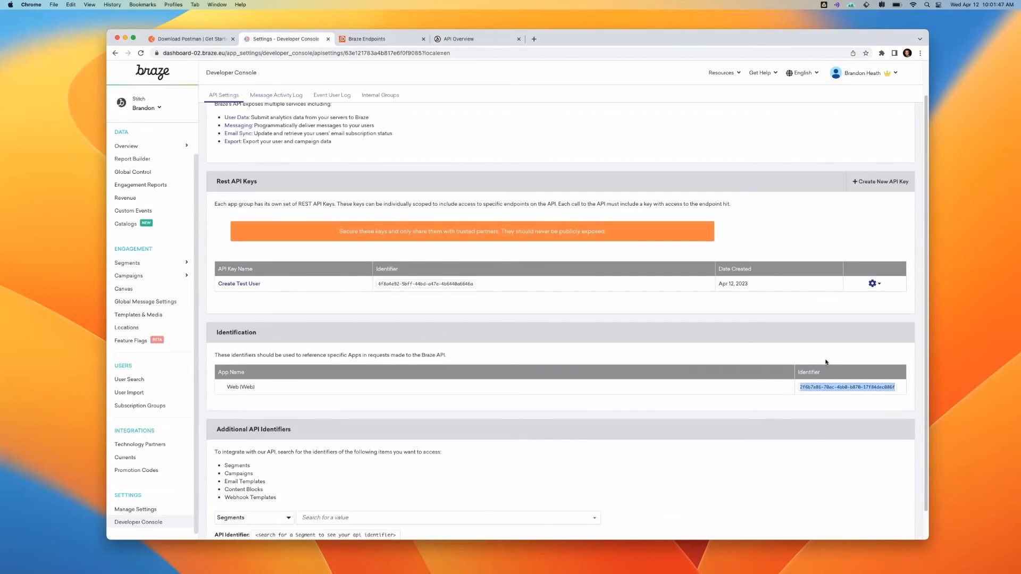
- Switch back to Postman and check the app_id line in the events object against the Braze app identifier
key(super+Tab)
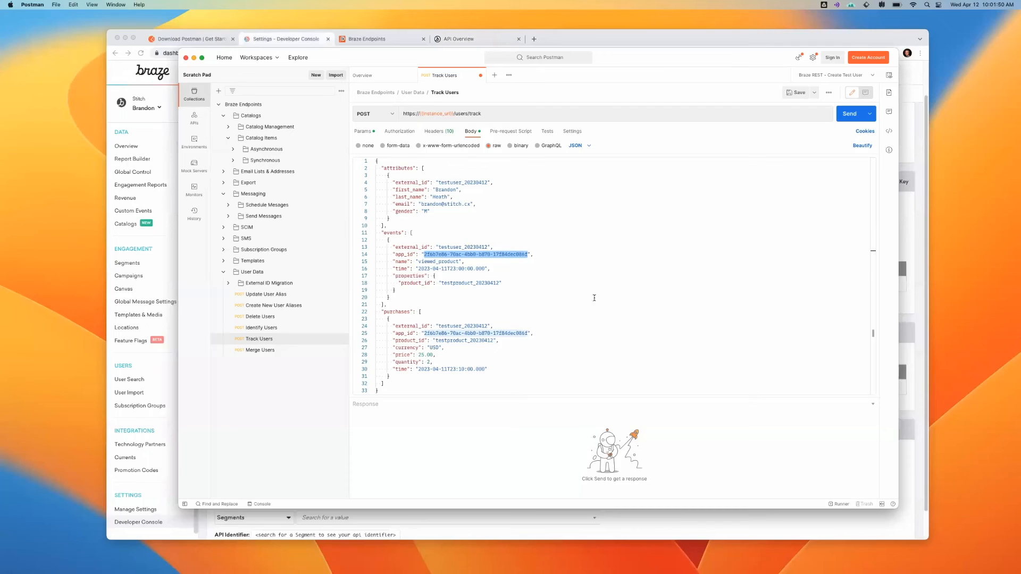
click(545, 270)
drag(383, 254, 538, 256)
click(543, 257)
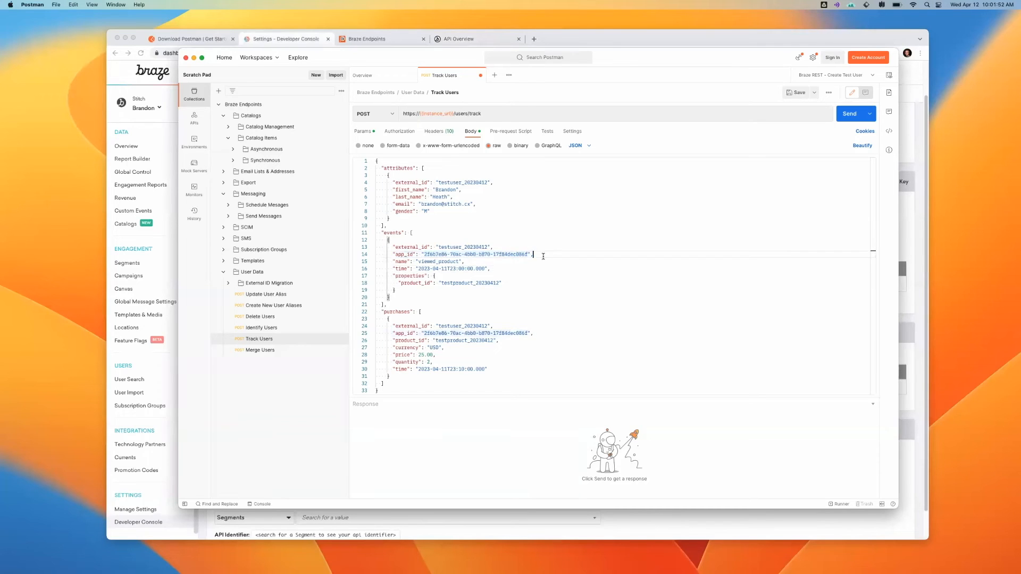
key(super+Tab)
key(super+Tab)
- Review the viewed_product event name and the user profile fields in the attributes object
double_click(436, 261)
click(433, 292)
drag(394, 182, 450, 205)
click(449, 211)
drag(393, 190, 443, 211)
click(443, 211)
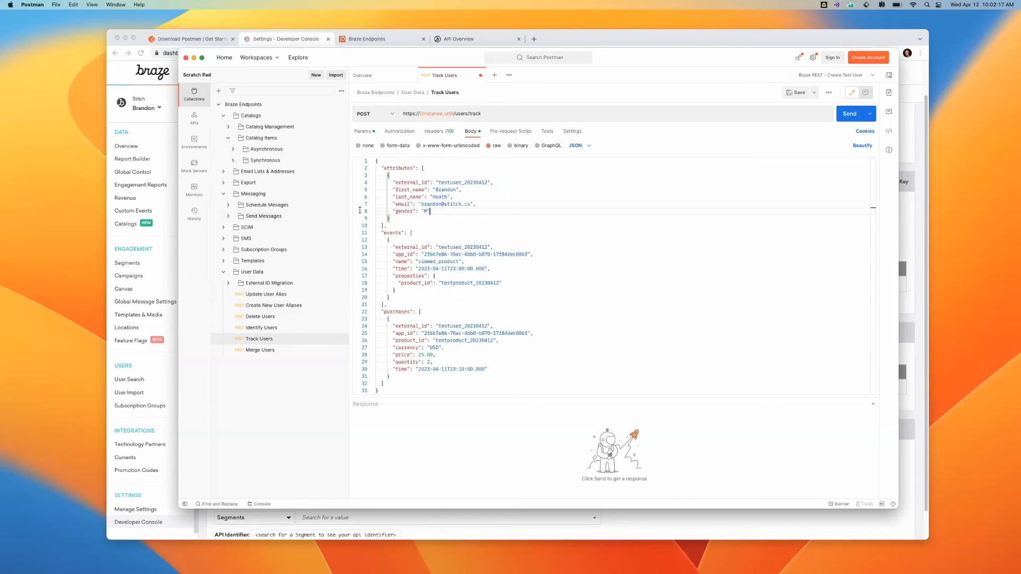
- Switch to the Braze API documentation in Chrome and open the User Attributes Object page under Objects & Filters
click(165, 361)
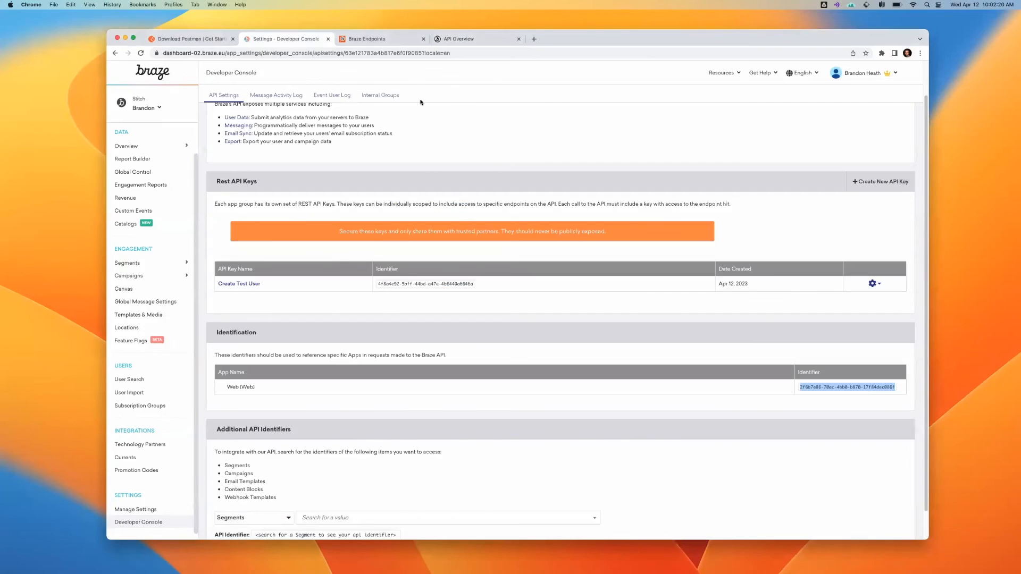
click(463, 45)
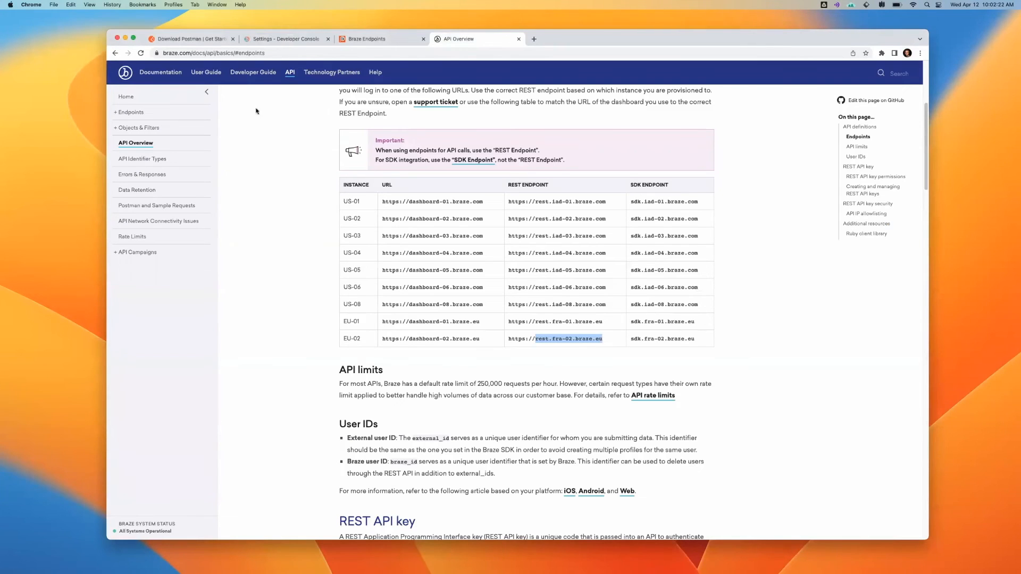
click(210, 143)
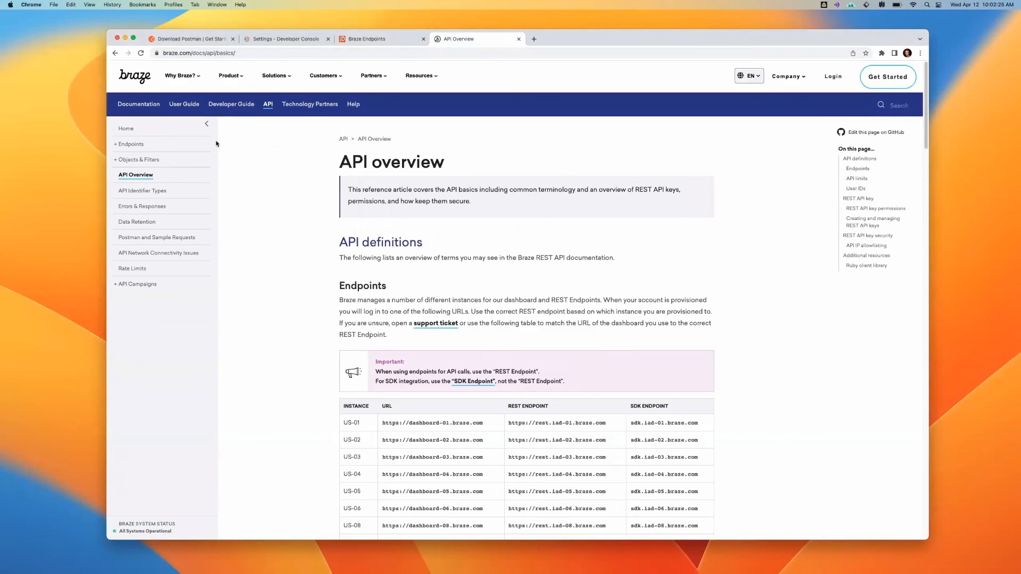
click(117, 161)
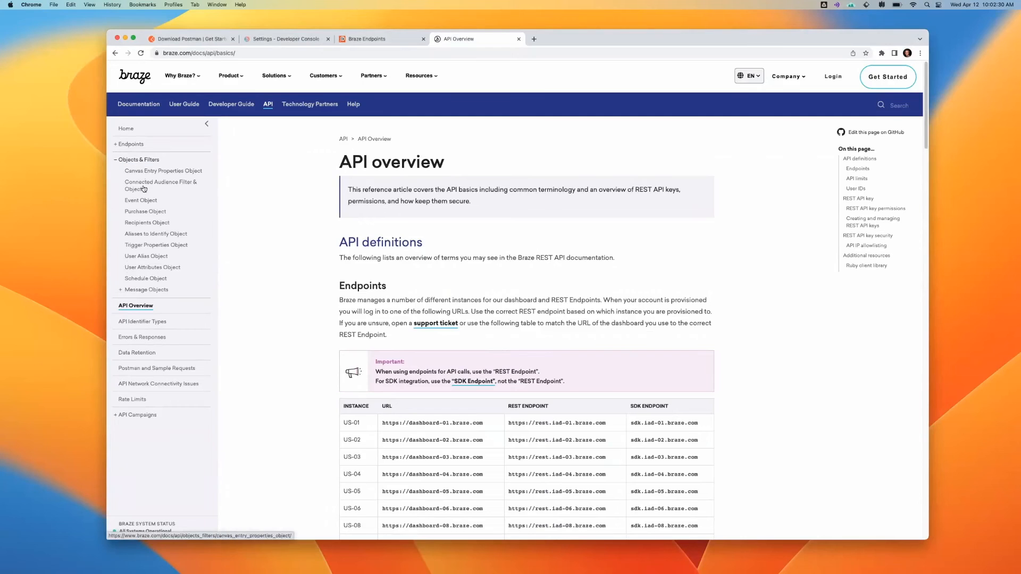
click(136, 272)
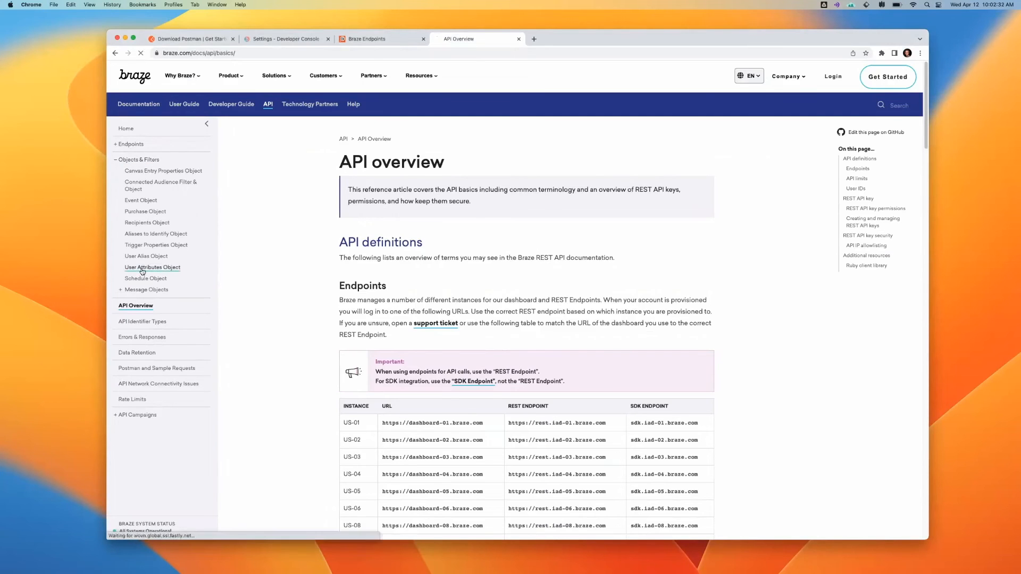
- Examine the sample object body and custom attribute data types for the User Attributes Object
scroll(450, 248, down, 20)
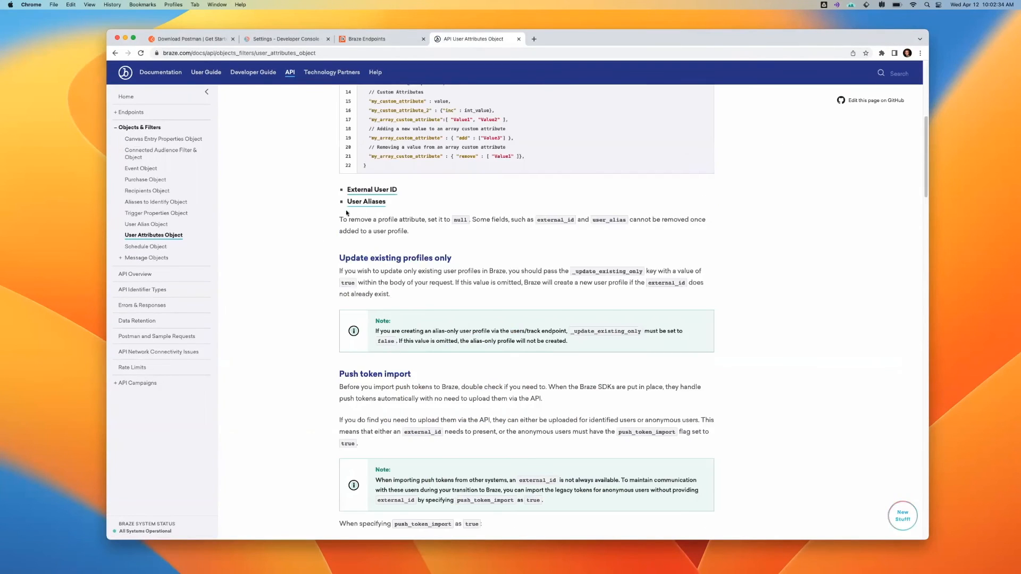
scroll(345, 213, up, 5)
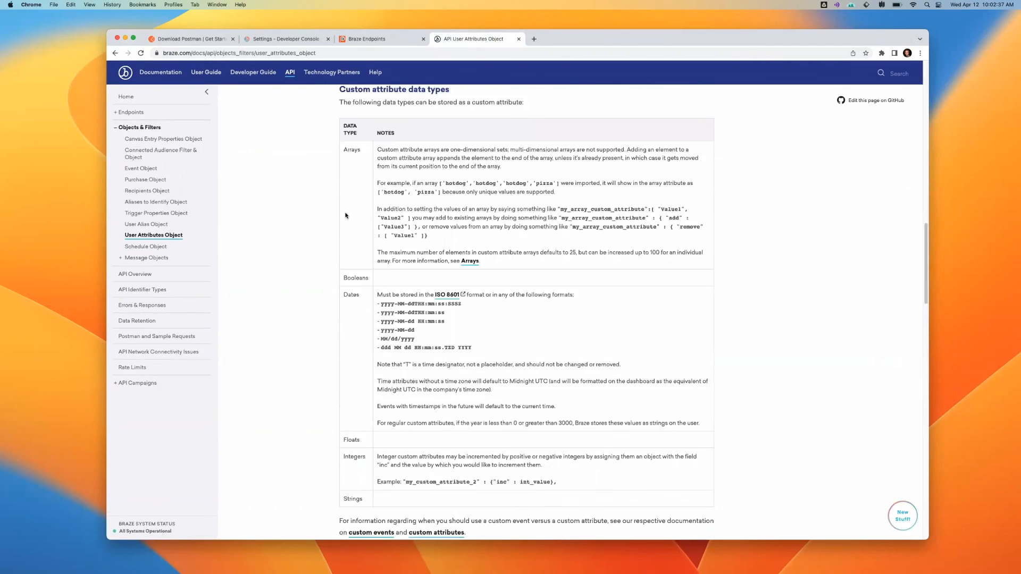
scroll(345, 213, down, 20)
scroll(345, 214, up, 5)
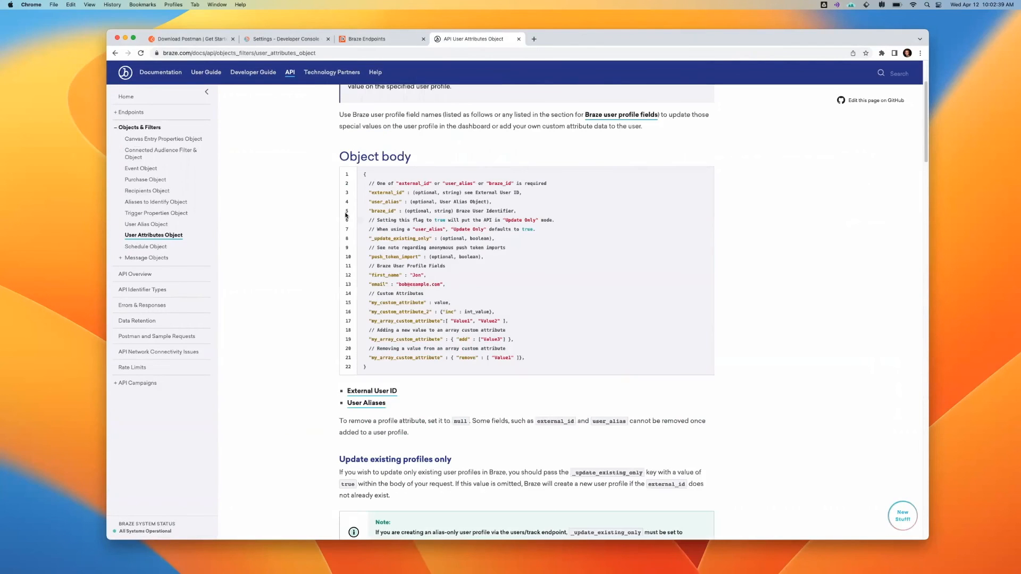
scroll(345, 215, down, 2)
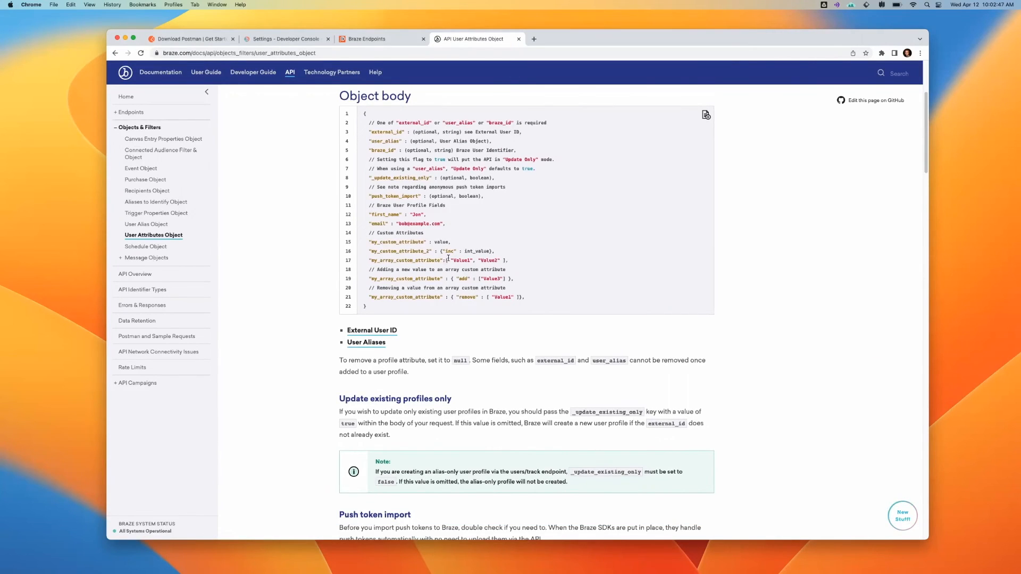
- Examine the table of Braze user profile fields and their data types, including the email field
scroll(445, 260, down, 20)
scroll(458, 242, down, 6)
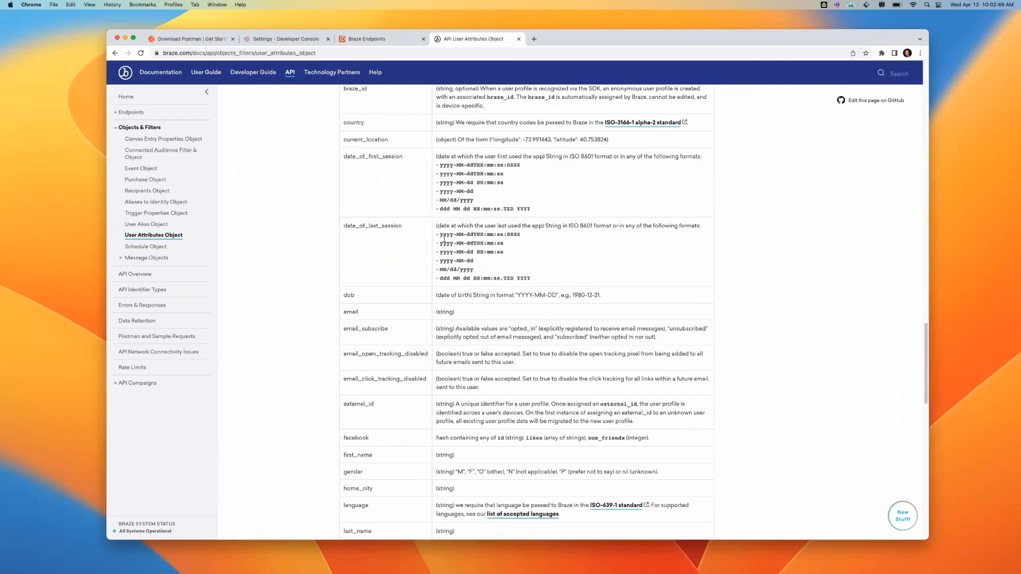
scroll(363, 310, up, 2)
double_click(356, 406)
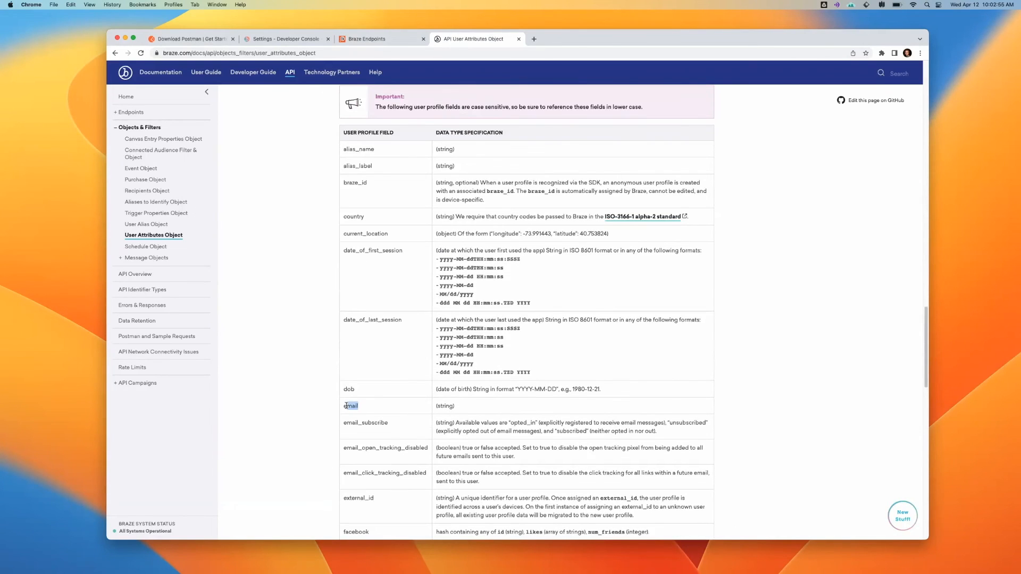
scroll(404, 362, down, 2)
scroll(404, 362, down, 1)
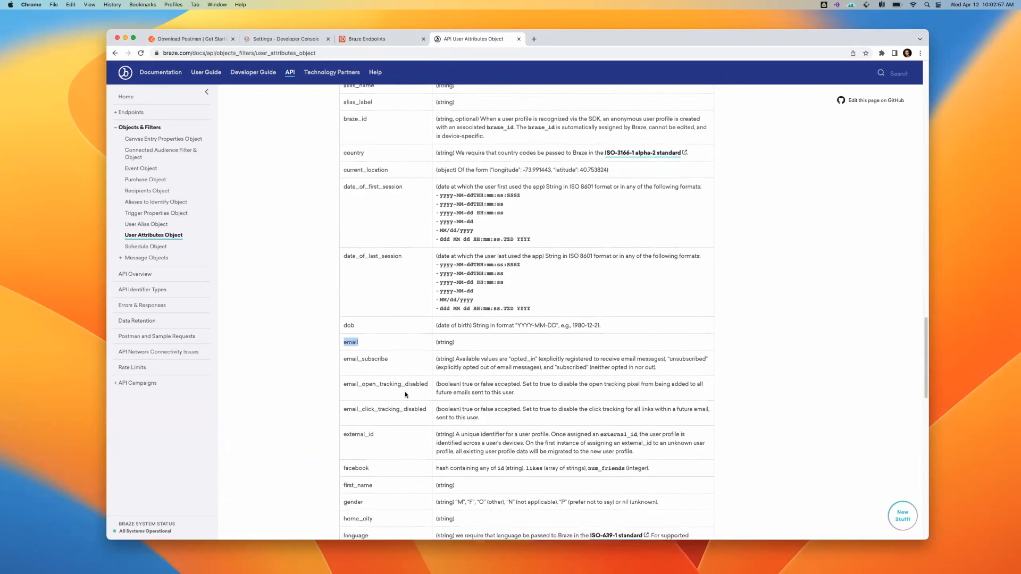
- Switch back to Postman and send the Track Users request with the testuser_20230412 payload
key(super+Tab)
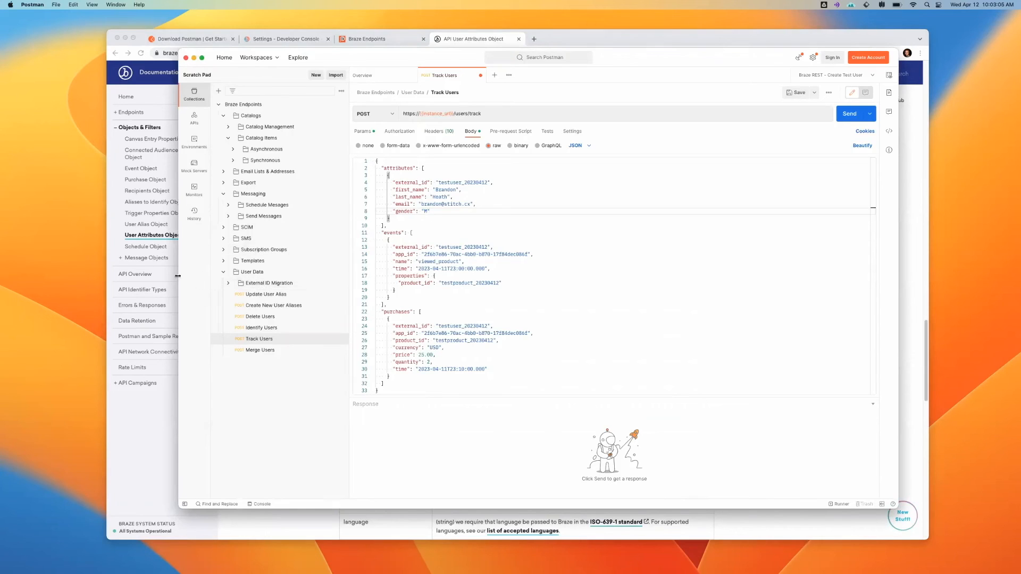
double_click(442, 253)
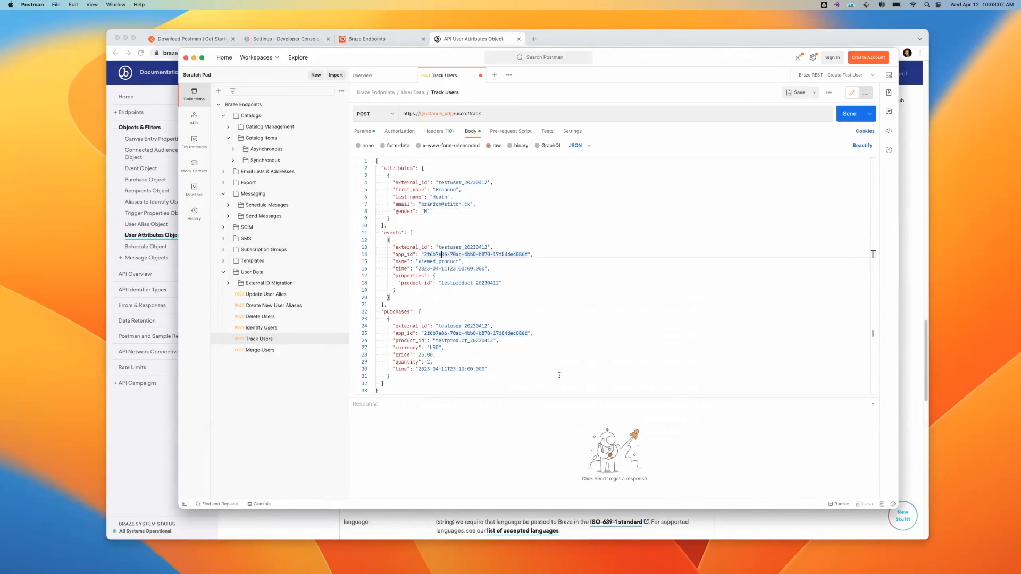
drag(557, 398, 557, 401)
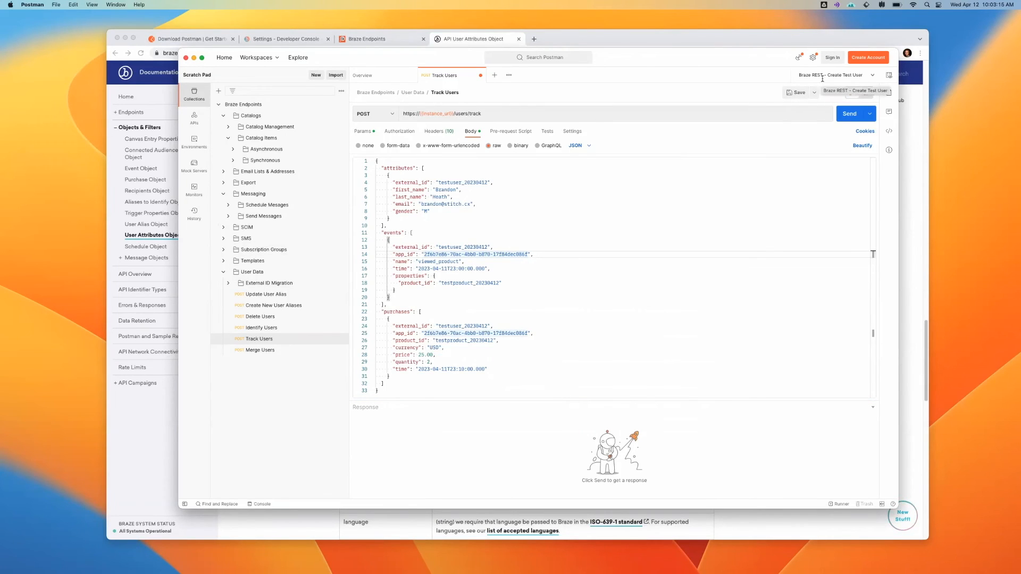
click(516, 218)
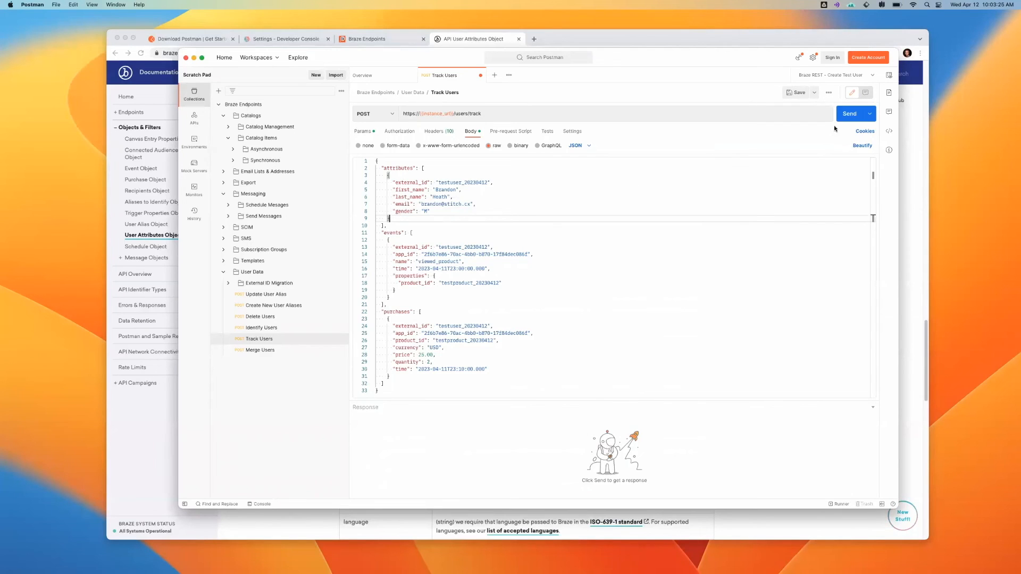
click(845, 118)
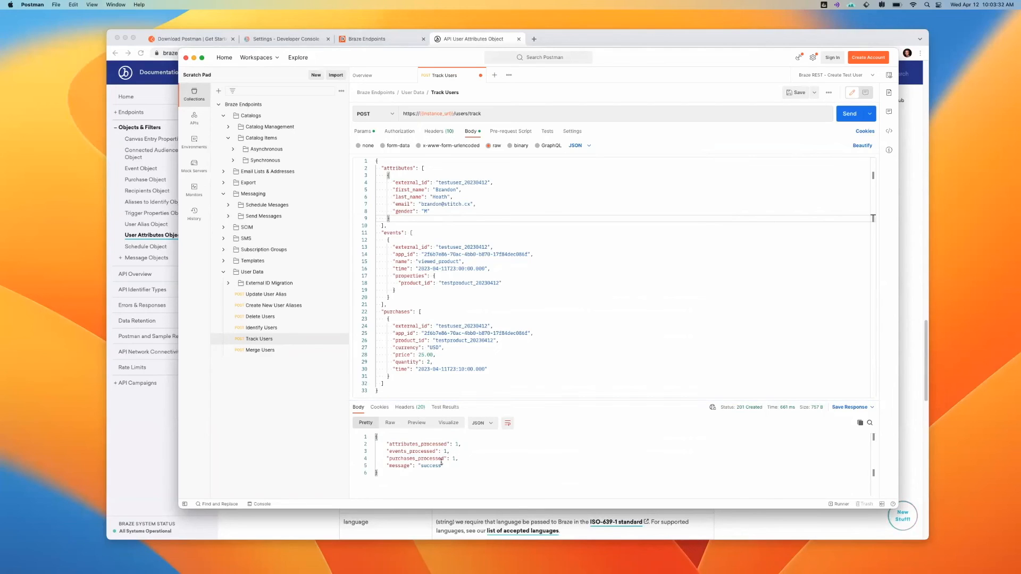
- Examine the processed attributes, events and purchases and the message in the Track Users response
drag(442, 462, 470, 461)
click(384, 444)
click(469, 460)
double_click(432, 466)
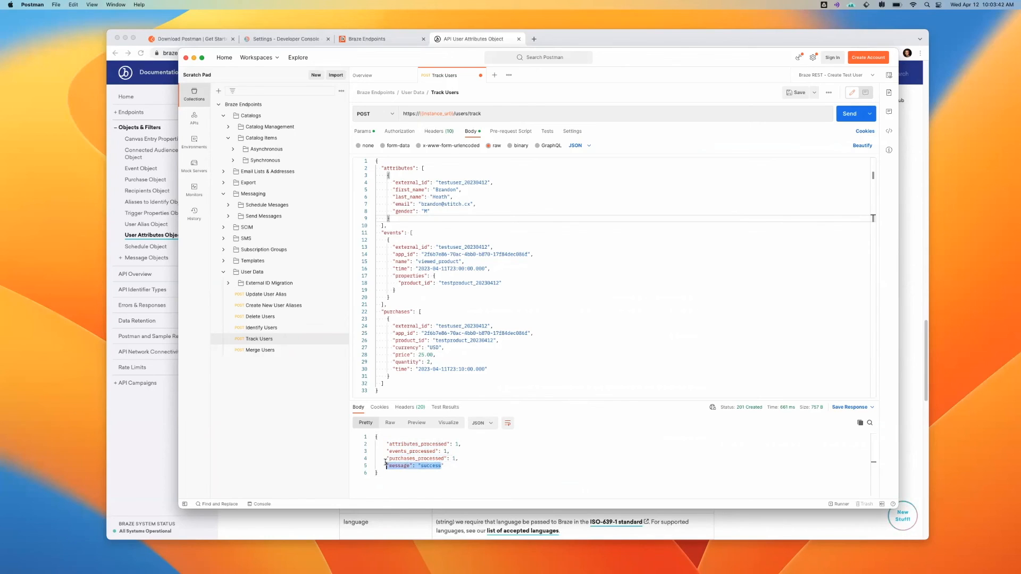
click(385, 464)
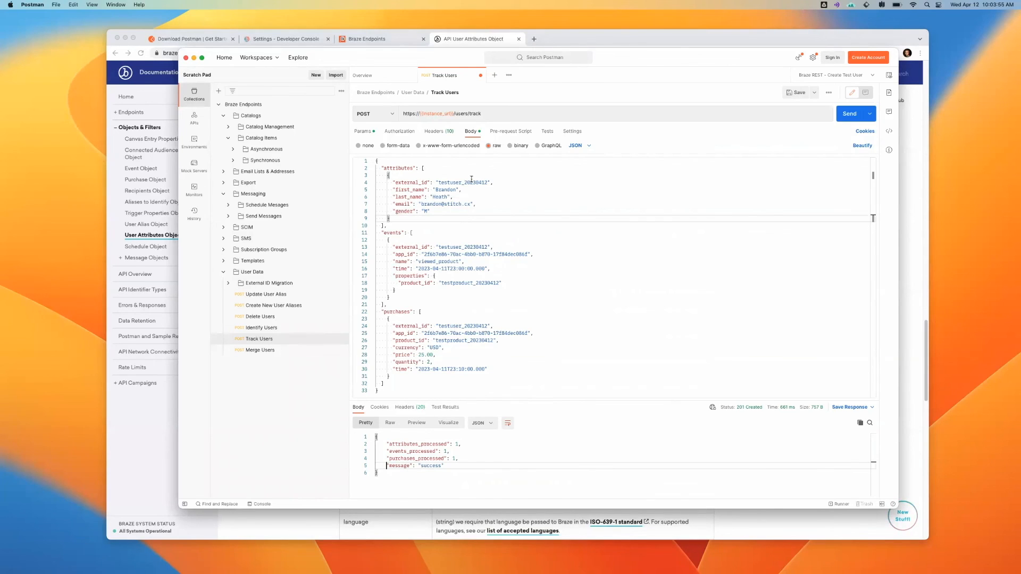
- Copy the external ID testuser_20230412 from the request body and look it up in the Braze dashboard's User Search
double_click(471, 182)
key(super+c)
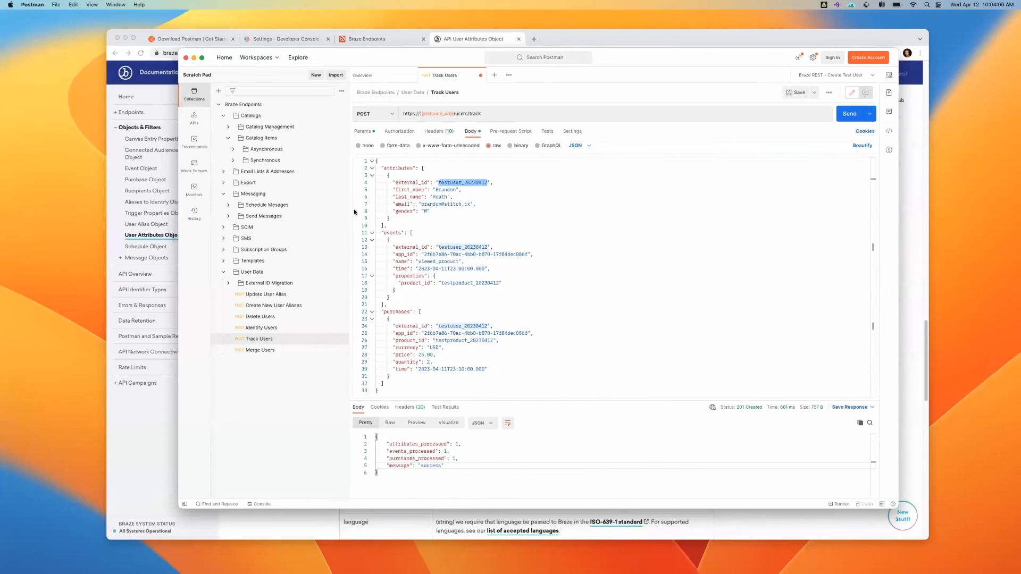
click(162, 395)
click(287, 41)
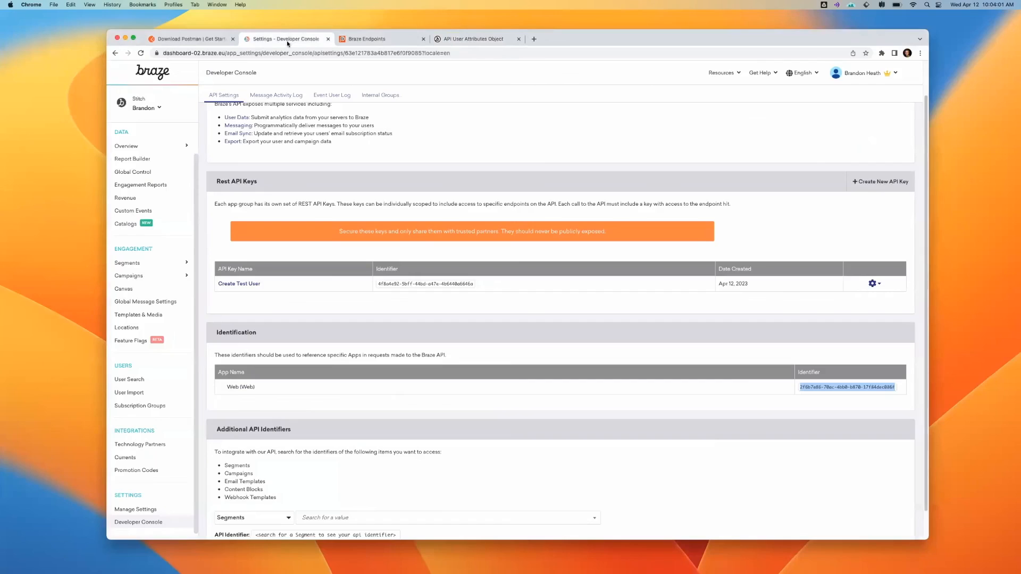
scroll(215, 338, down, 1)
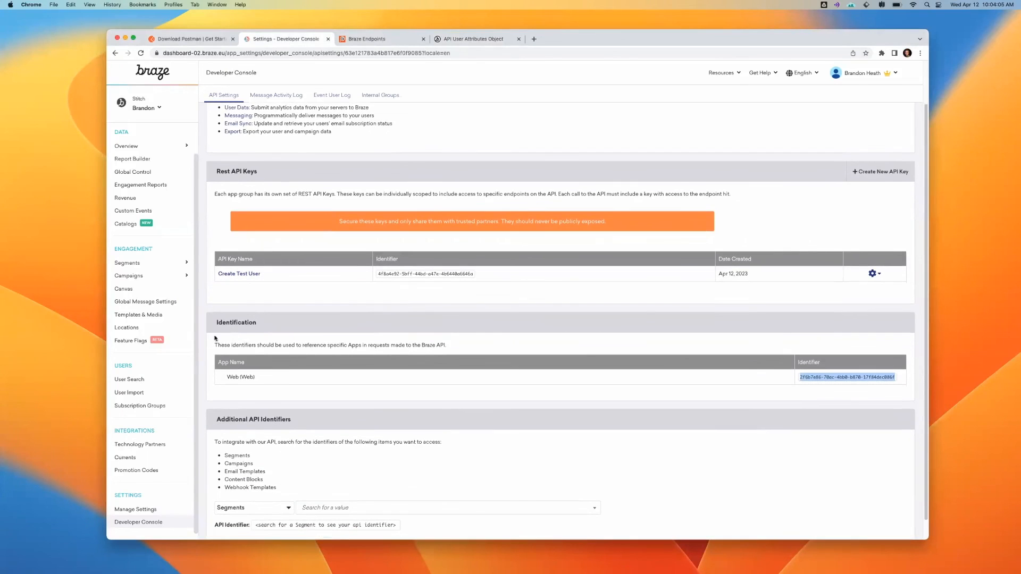
click(142, 380)
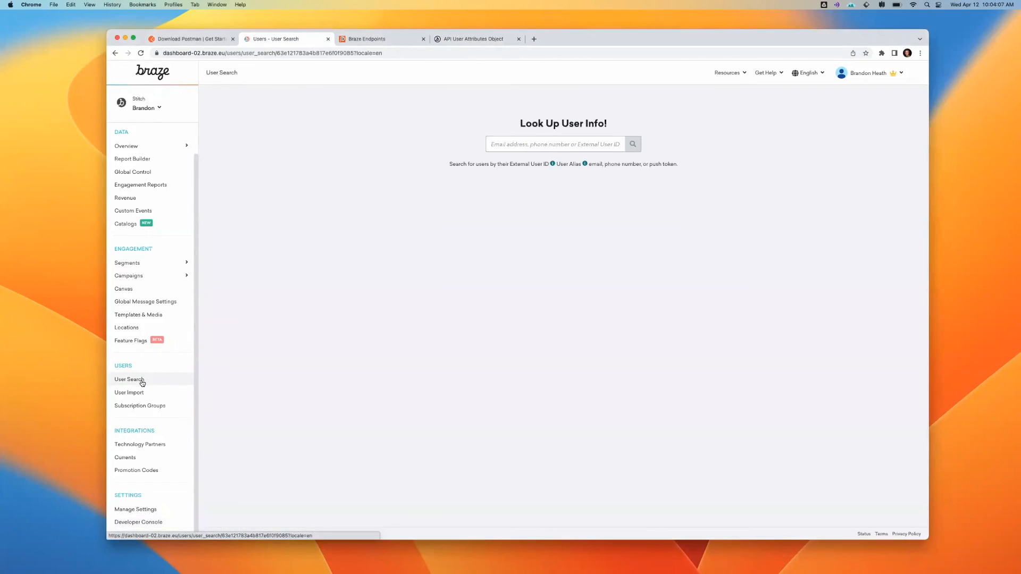
click(511, 206)
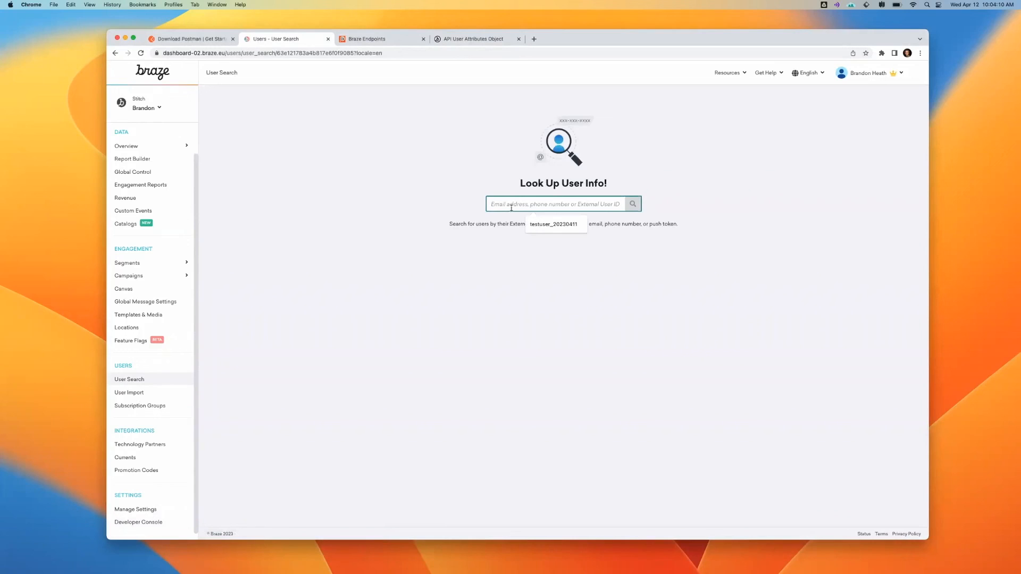
key(super+v)
key(Return)
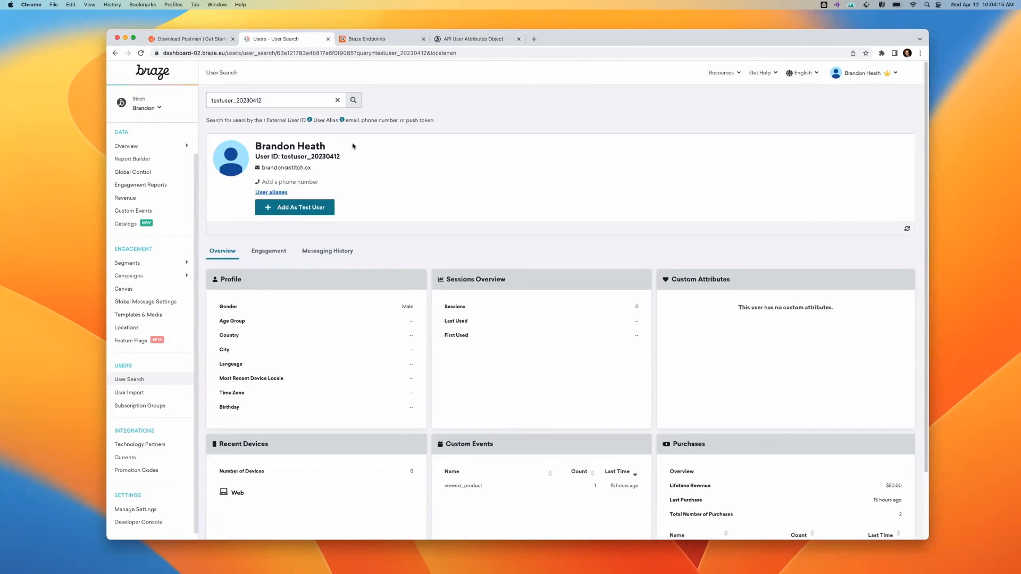
- Examine the test user's name, user ID, custom events and the testproduct_20230412 purchase entry in the profile overview
drag(330, 147, 254, 146)
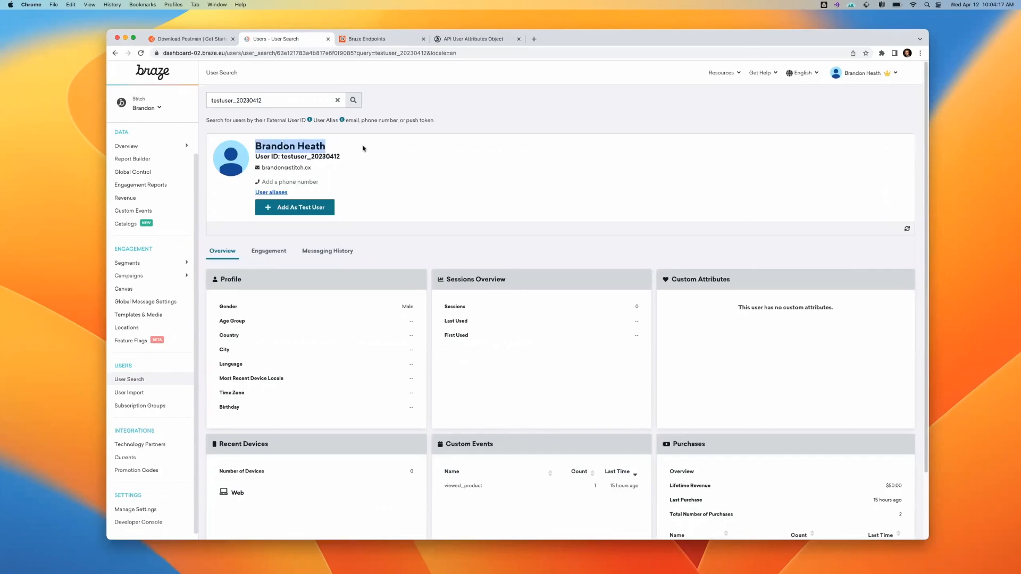
drag(346, 156, 282, 156)
scroll(391, 149, down, 2)
scroll(392, 147, down, 3)
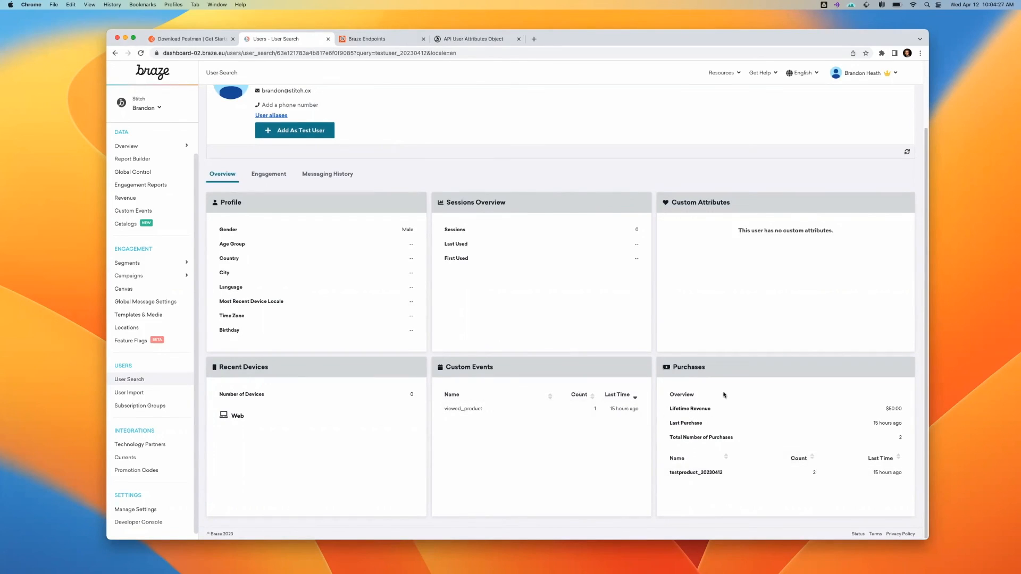
double_click(813, 473)
double_click(698, 472)
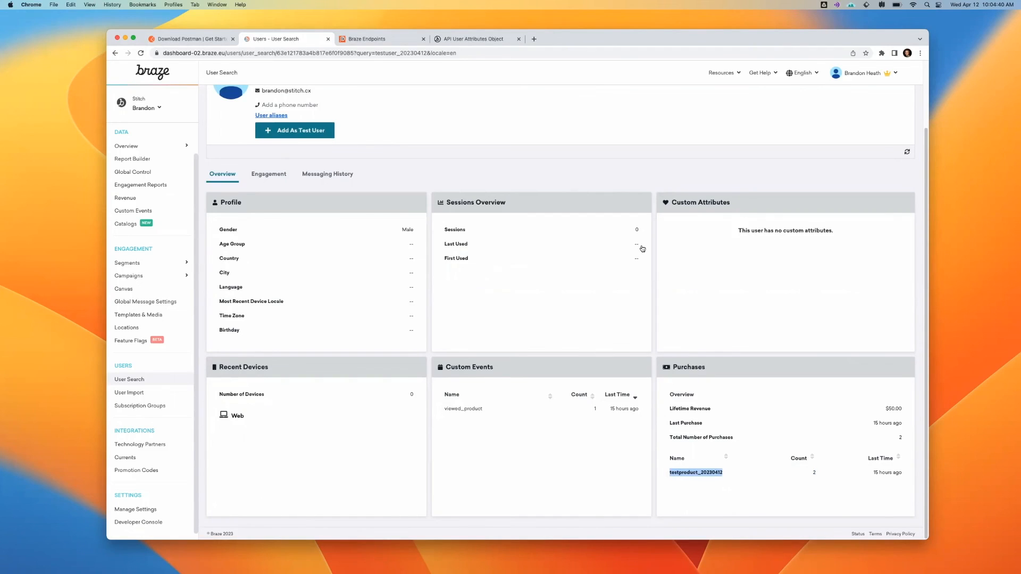
- Switch to Postman and replace the Track Users body with an attributes payload setting favorite_color to purple for external_id testuser_20230412
key(super+Tab)
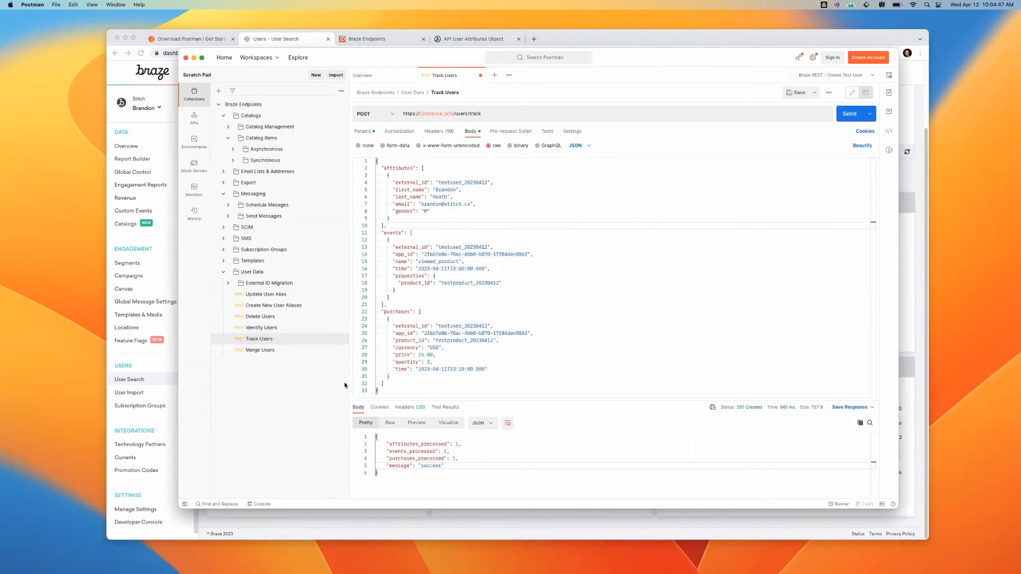
click(2, 397)
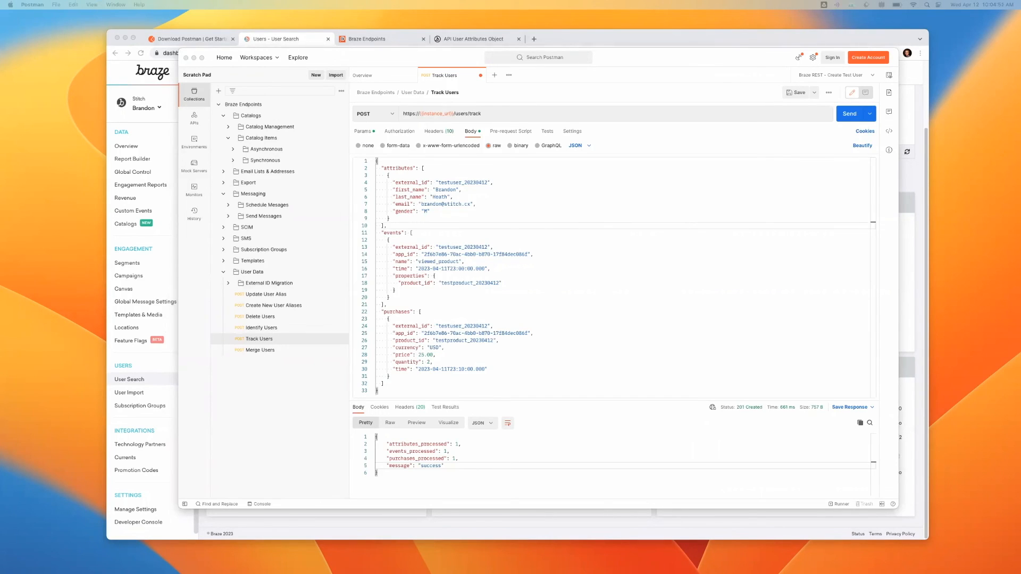
click(599, 228)
key(super+a)
text({   "attributes": [     {       "external_id": "testuser_20230412",       "favorite_color": "purple"     }   ] })
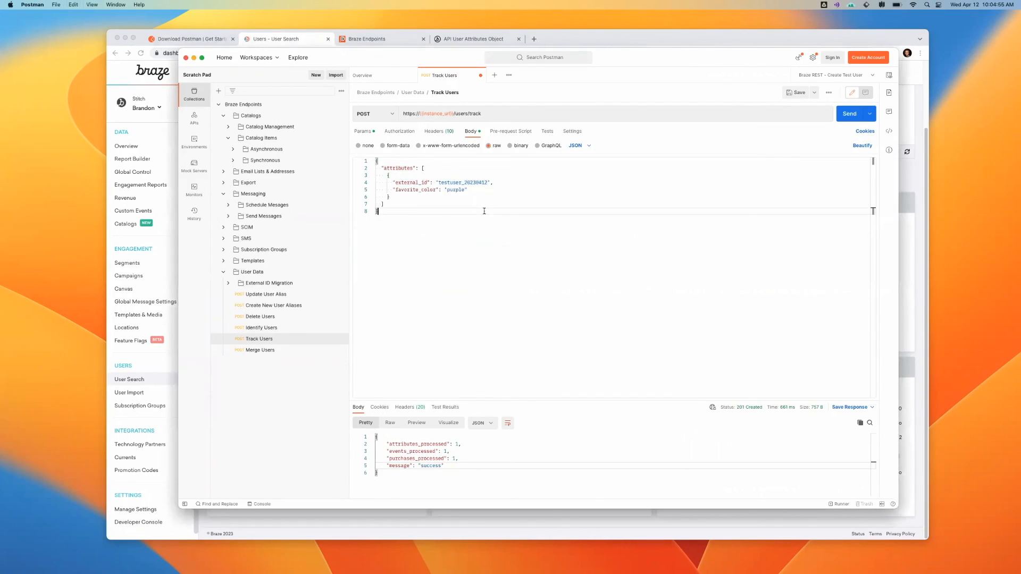
- Check the favorite_color attribute and external_id in the payload, and send the Track Users request
click(431, 176)
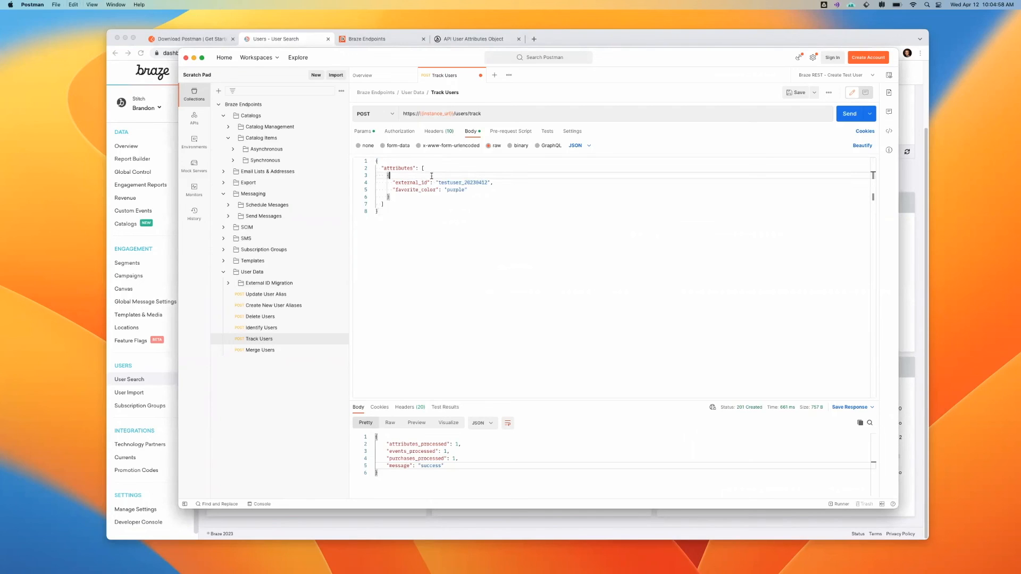
double_click(408, 190)
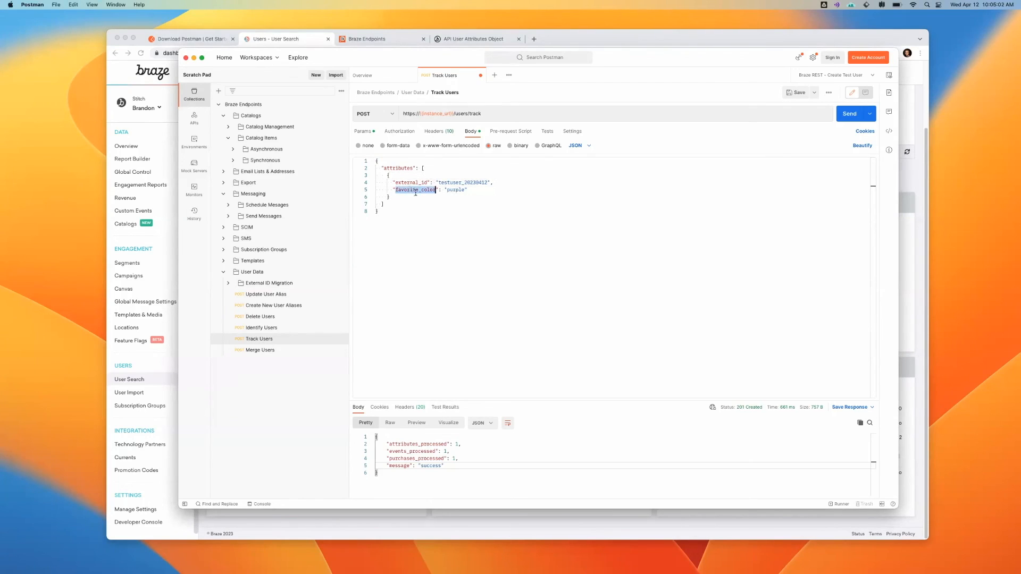
click(459, 190)
double_click(452, 182)
click(495, 190)
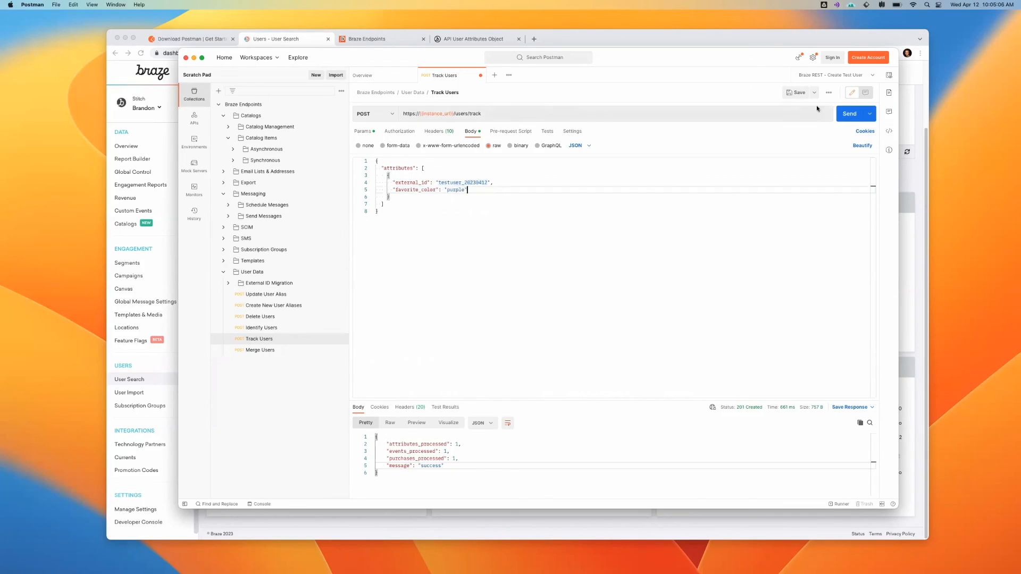
click(848, 113)
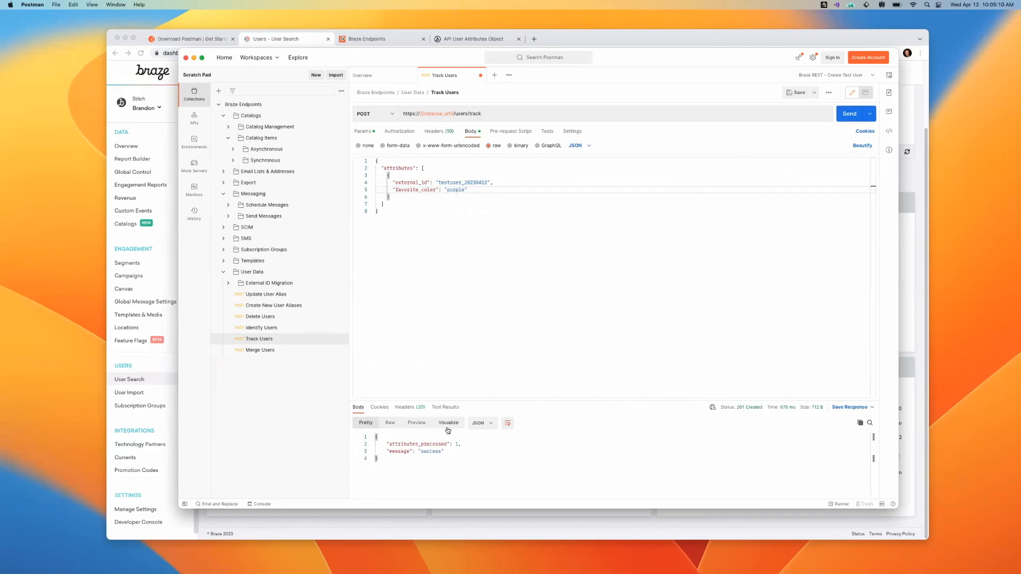
key(super+a)
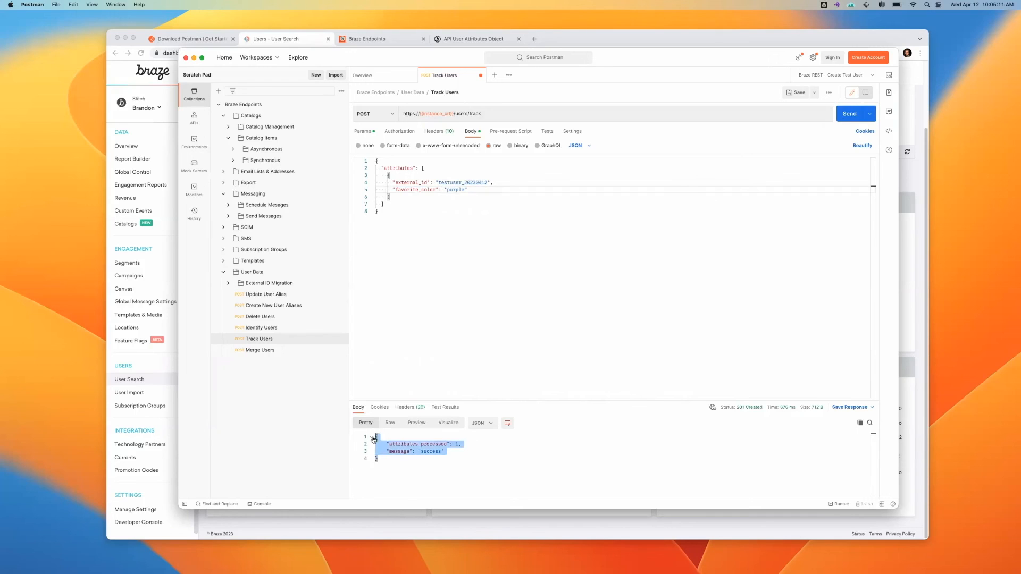
- Switch back to the Braze dashboard, reload the test user's profile and examine its favorite_color custom attribute
click(403, 518)
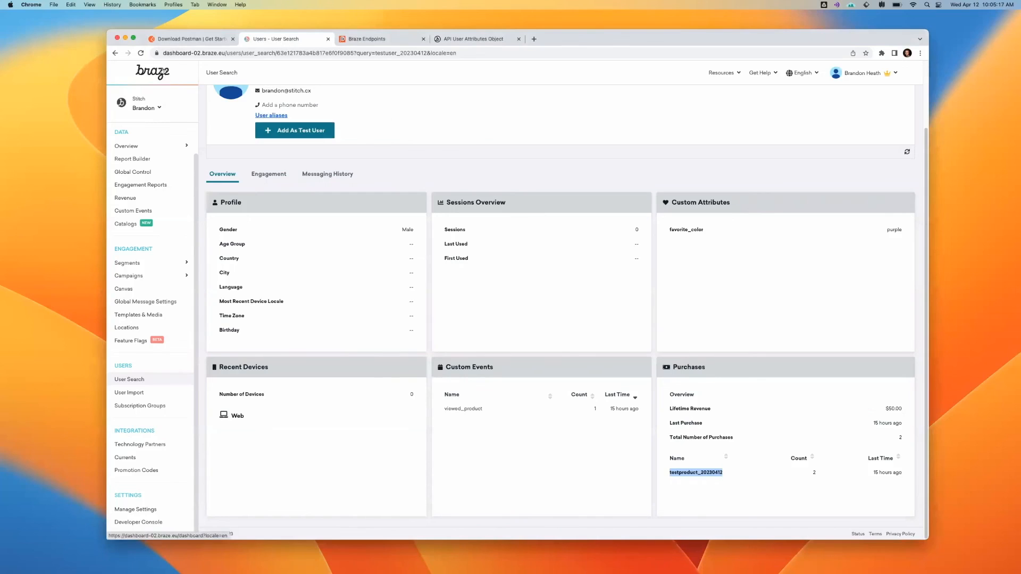
click(142, 55)
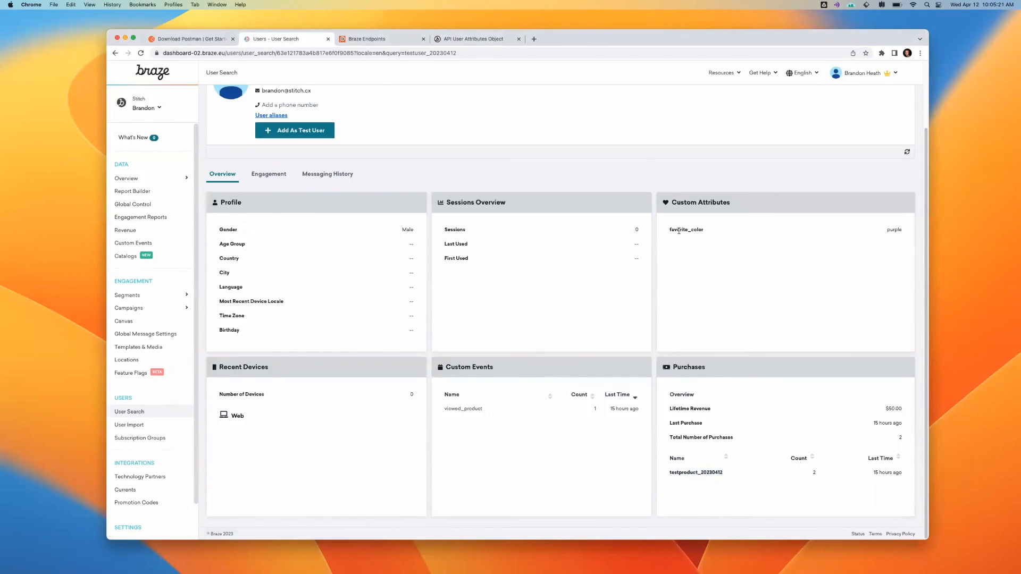
drag(668, 231, 707, 234)
drag(886, 231, 902, 231)
scroll(684, 249, up, 3)
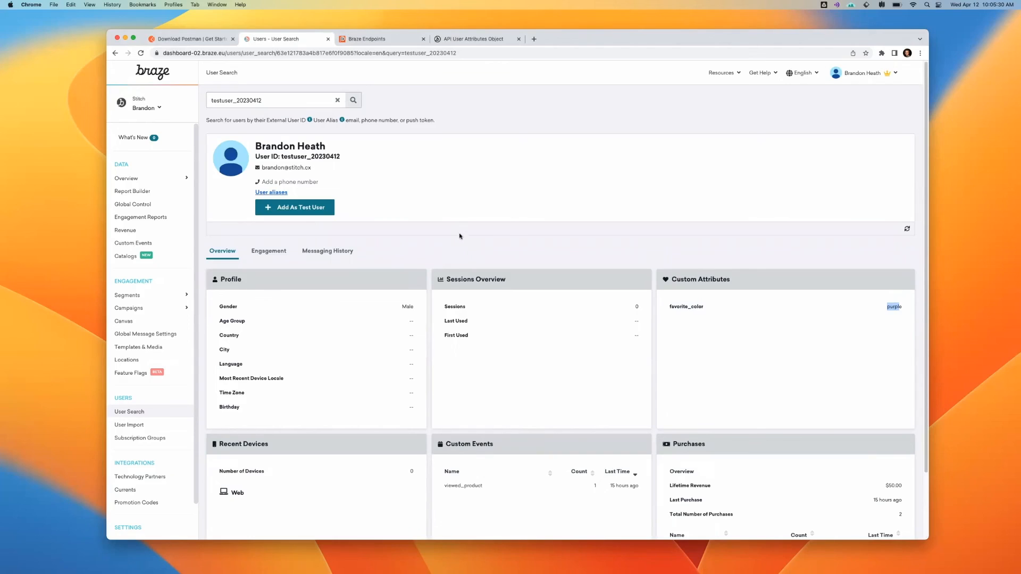
scroll(514, 231, down, 1)
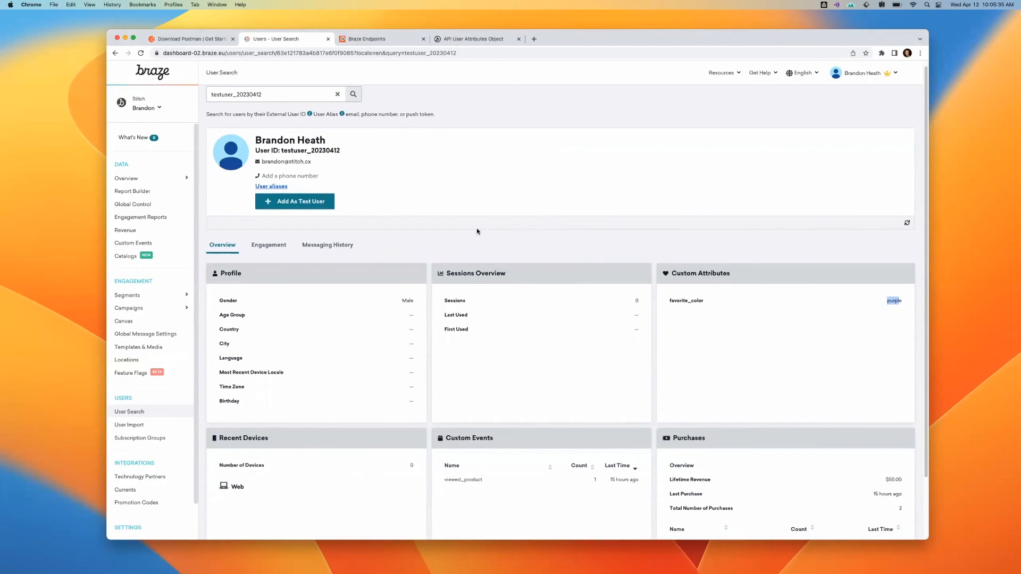
scroll(444, 225, down, 3)
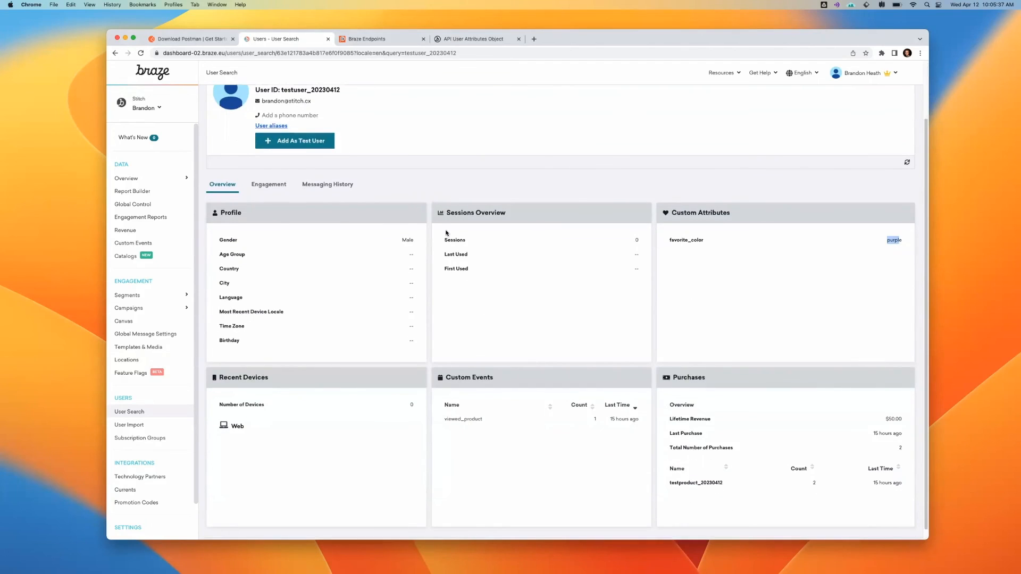